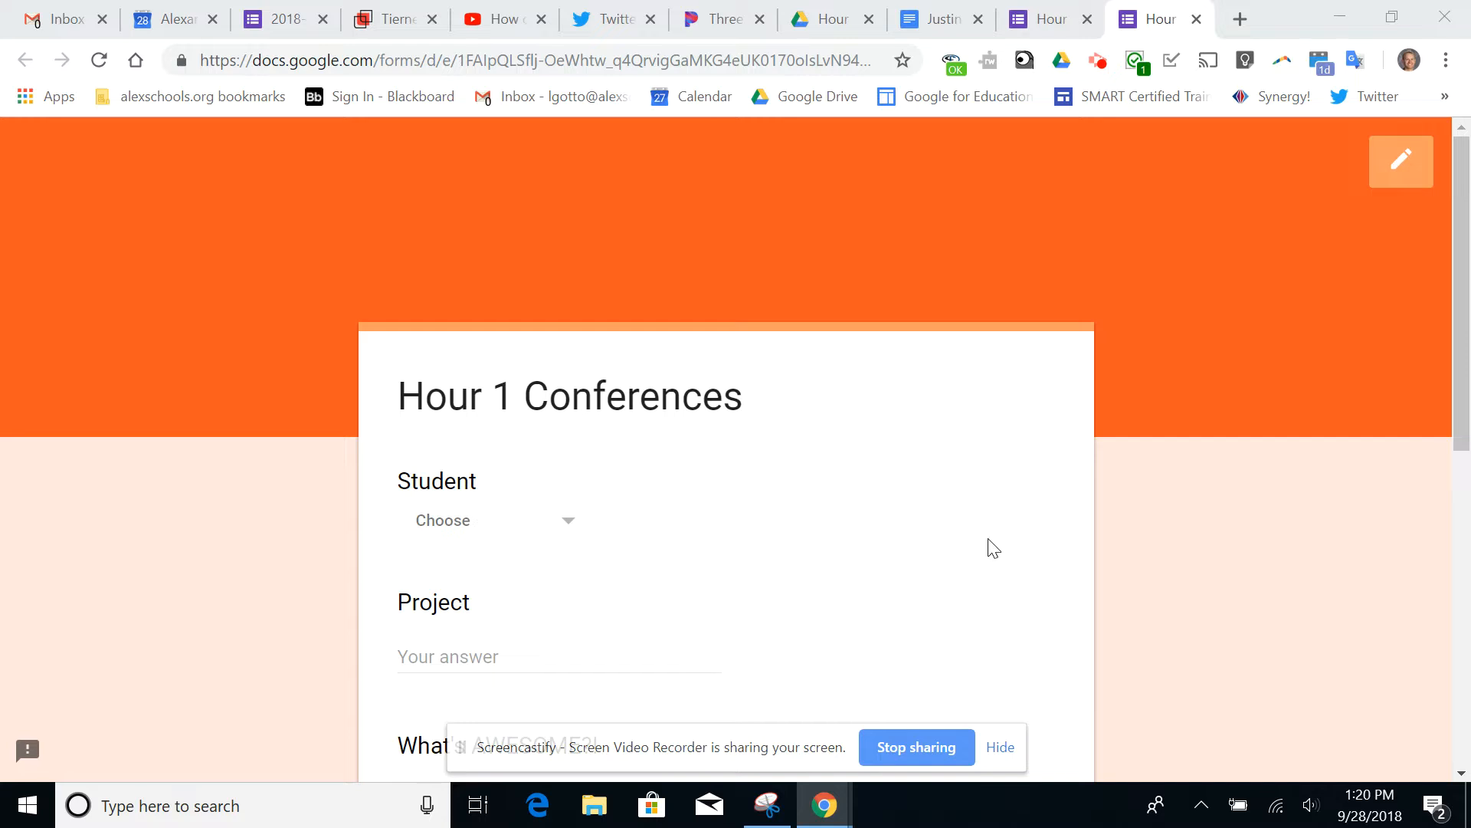
Examine the Hour 1 Conferences form, including its student choices and the questions through Next Steps
scroll(1155, 503, "down", 2)
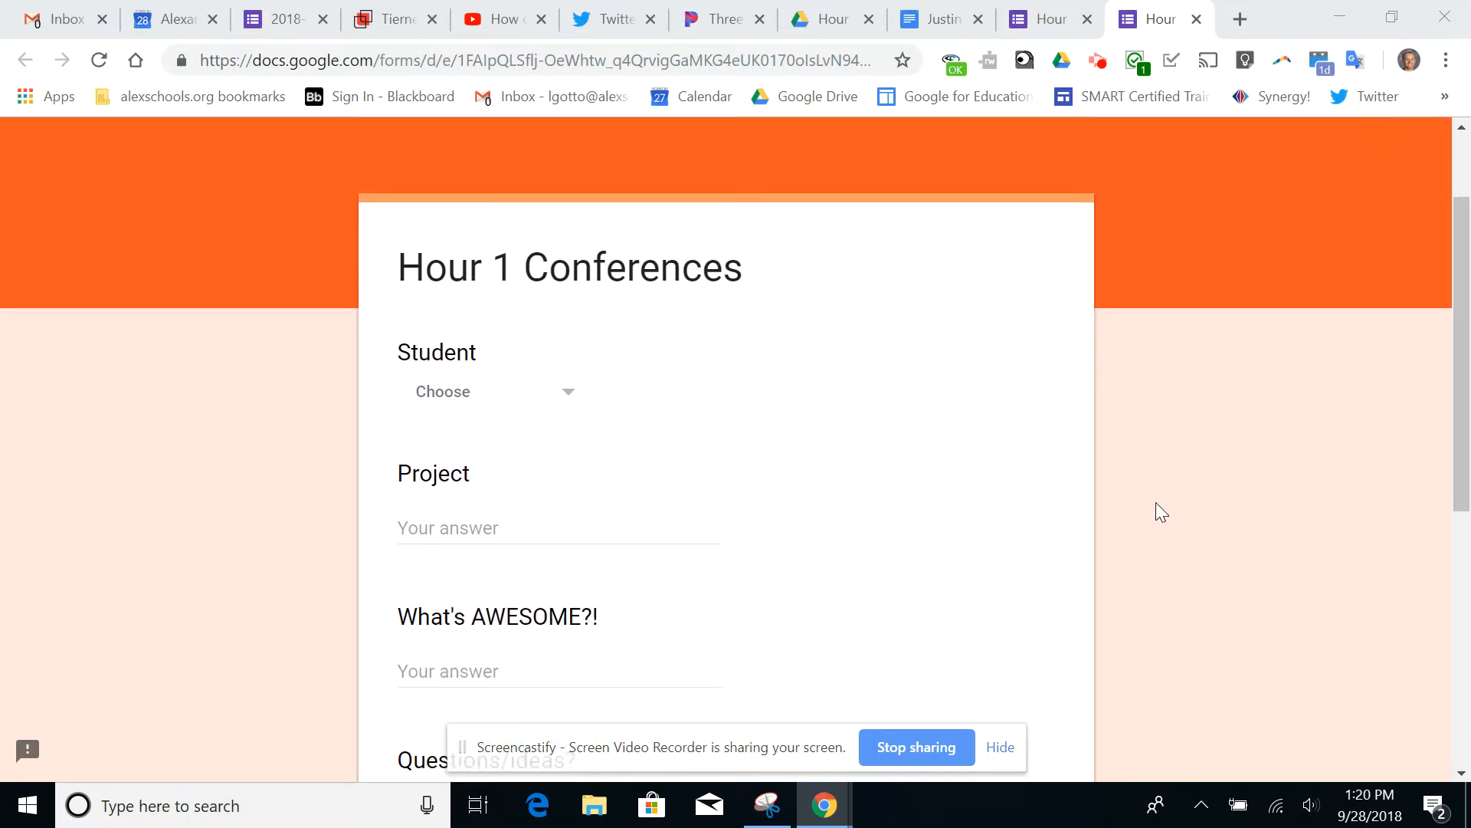
scroll(1155, 503, "down", 2)
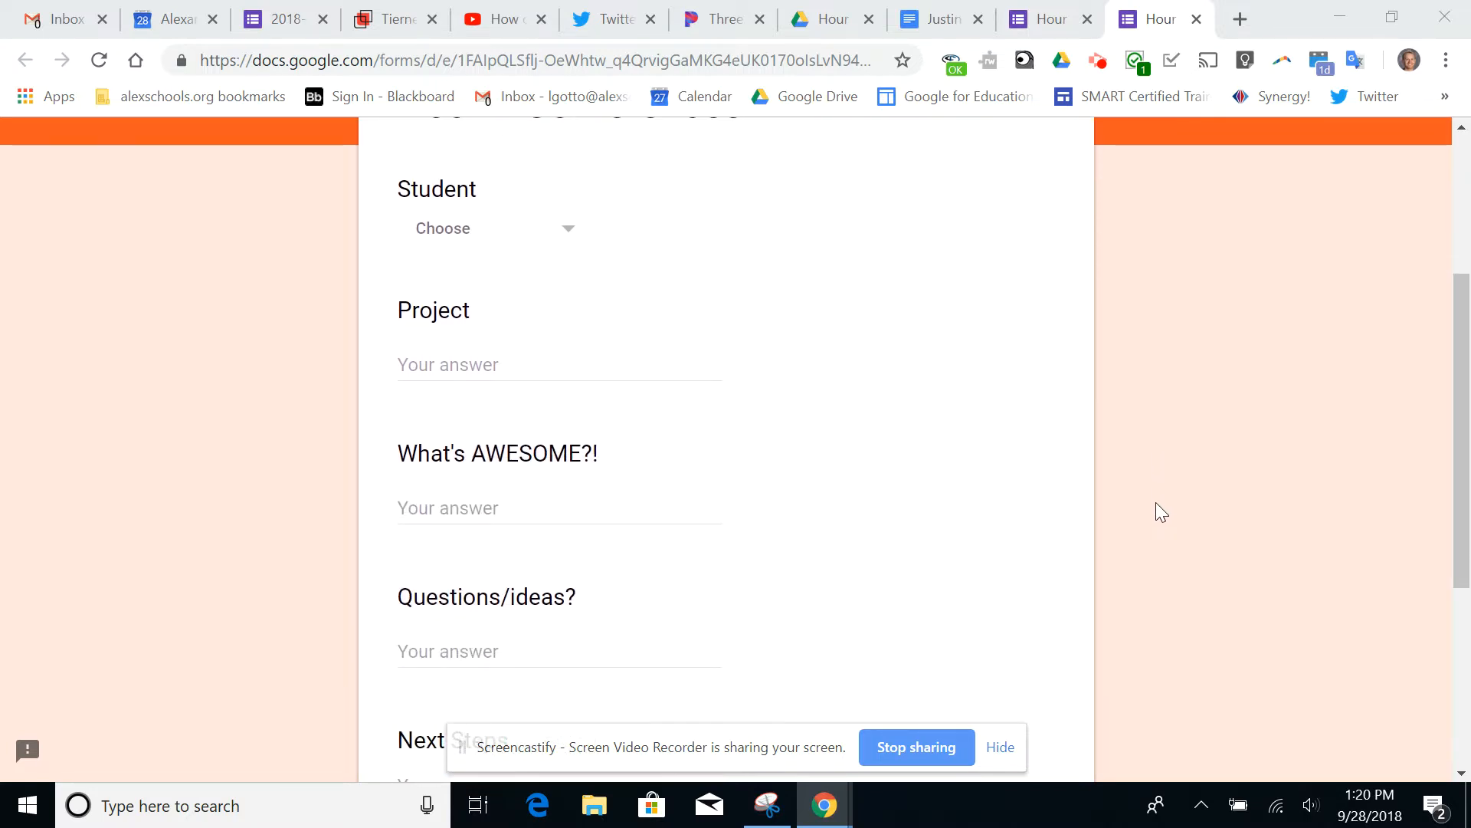
left_click(573, 232)
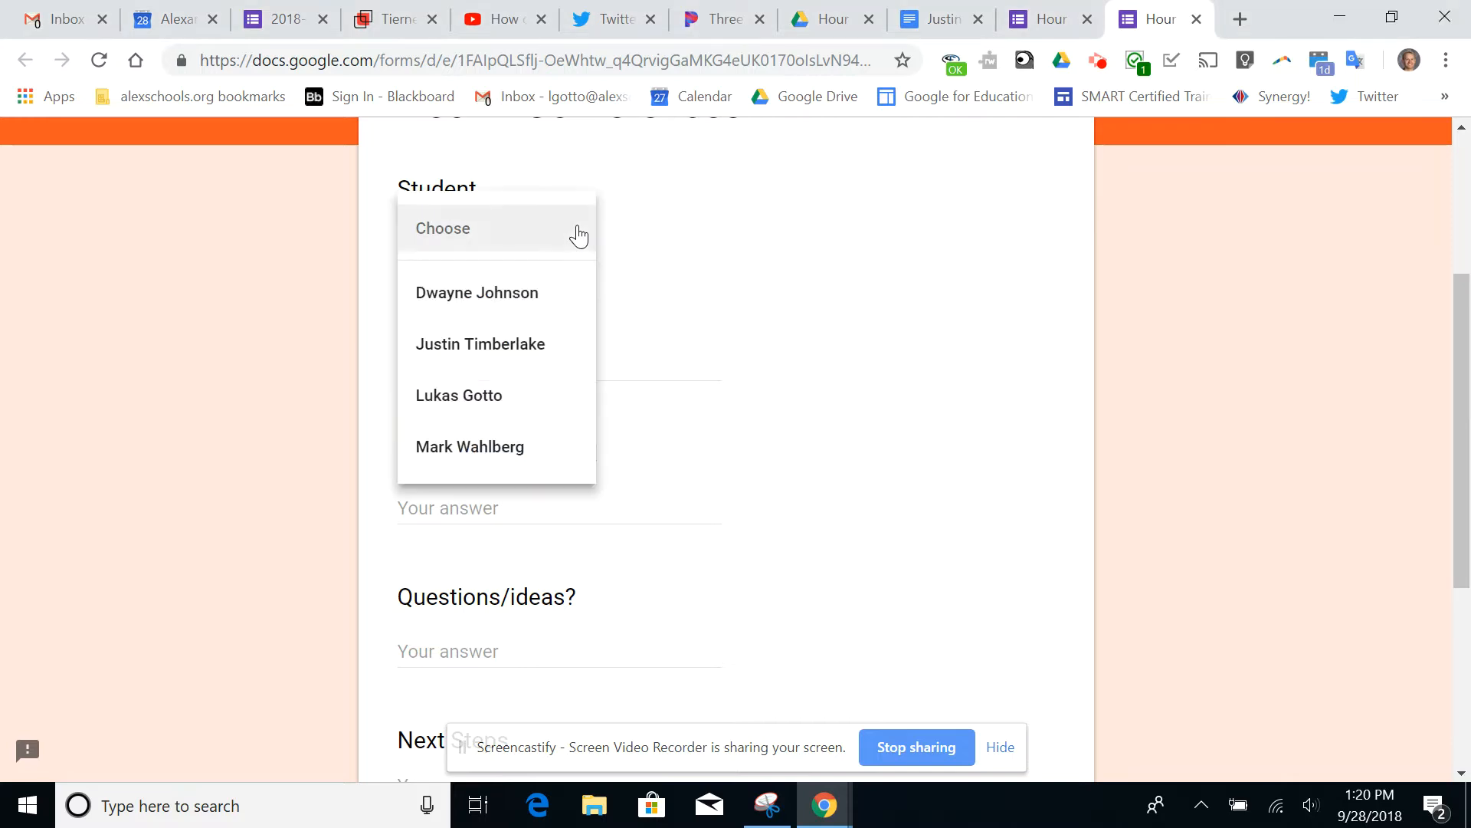
left_click(706, 290)
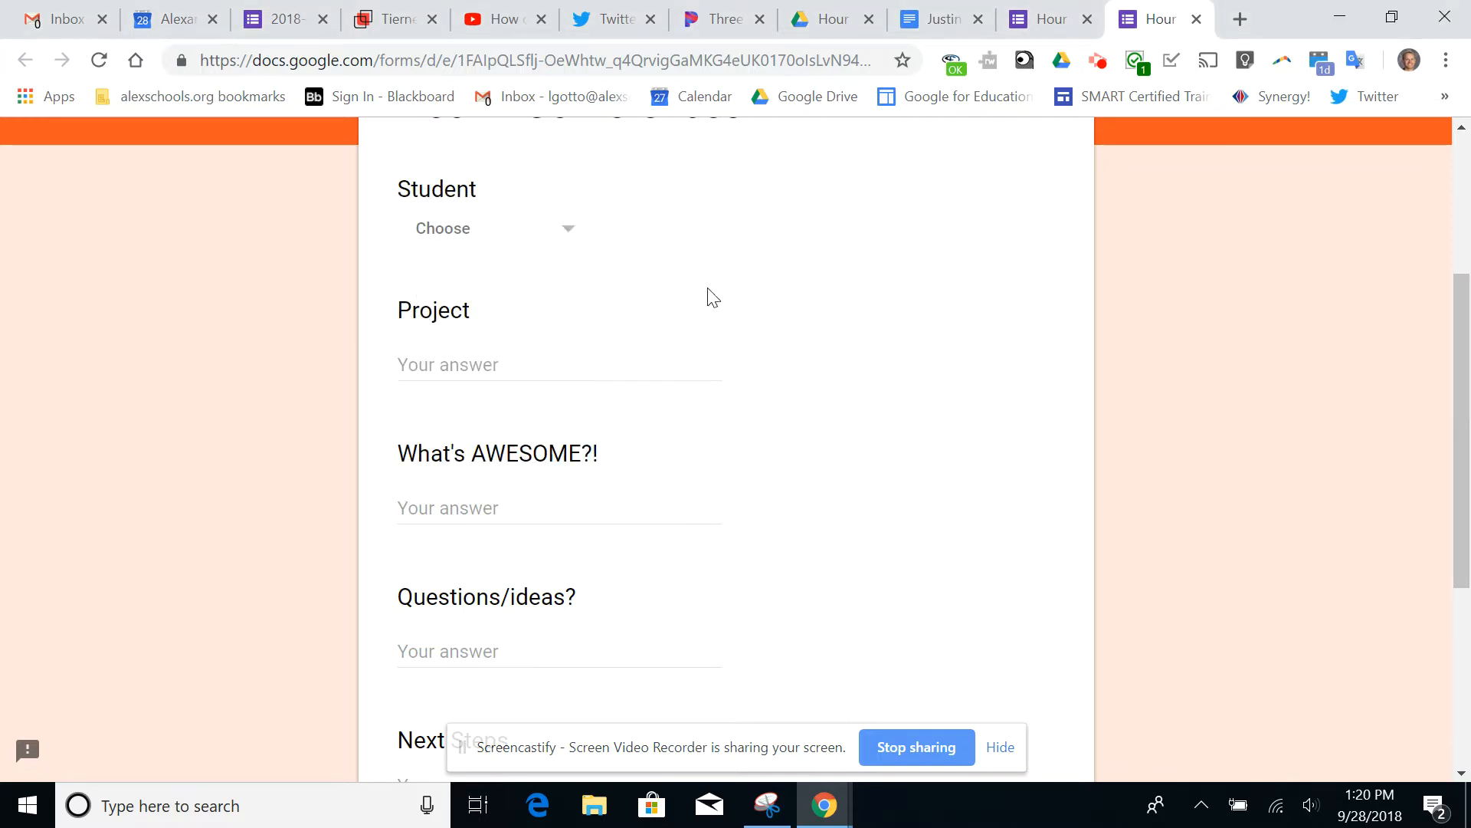
scroll(458, 365, "down", 2)
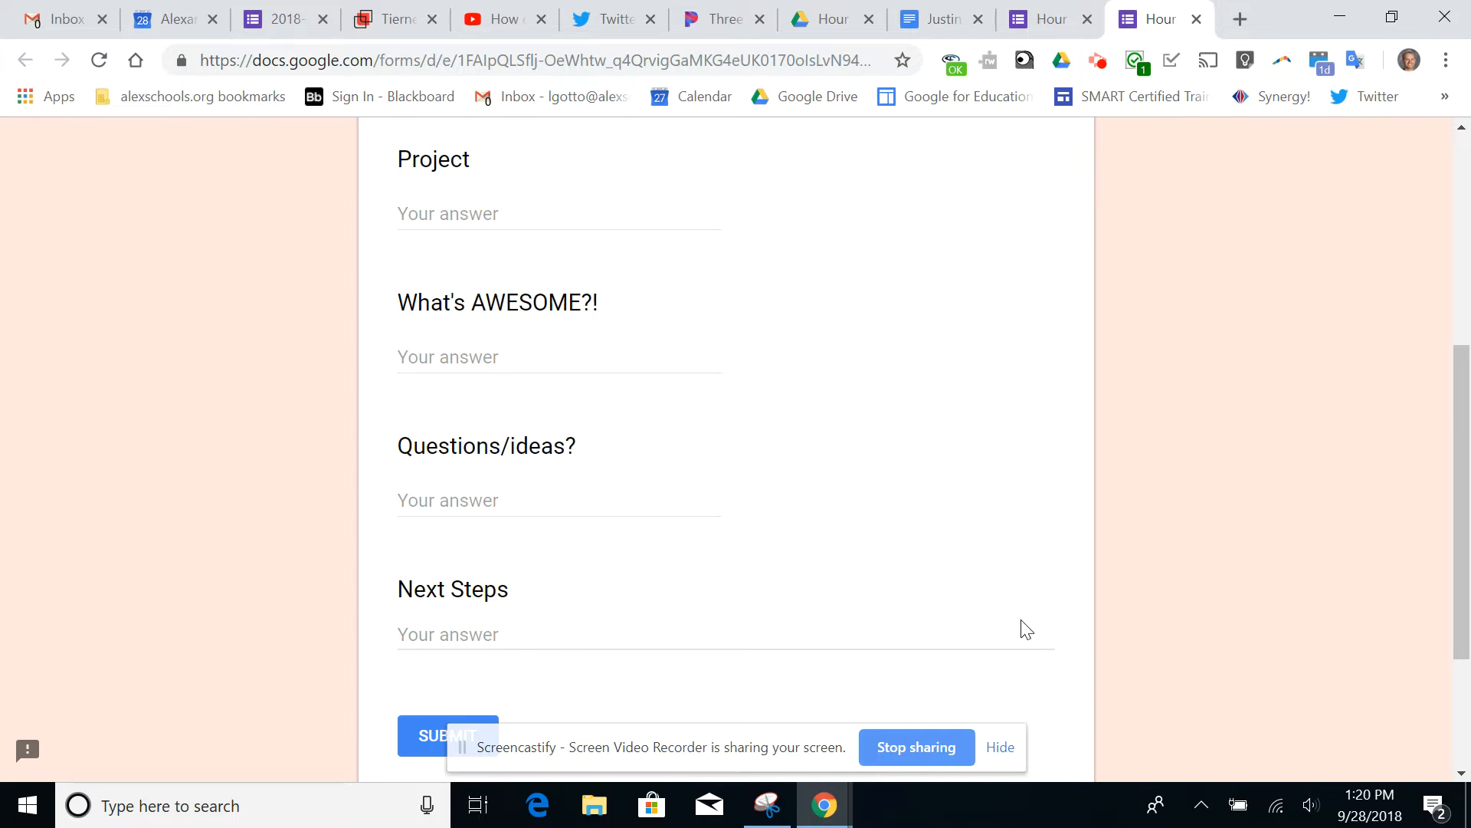
scroll(1249, 381, "up", 6)
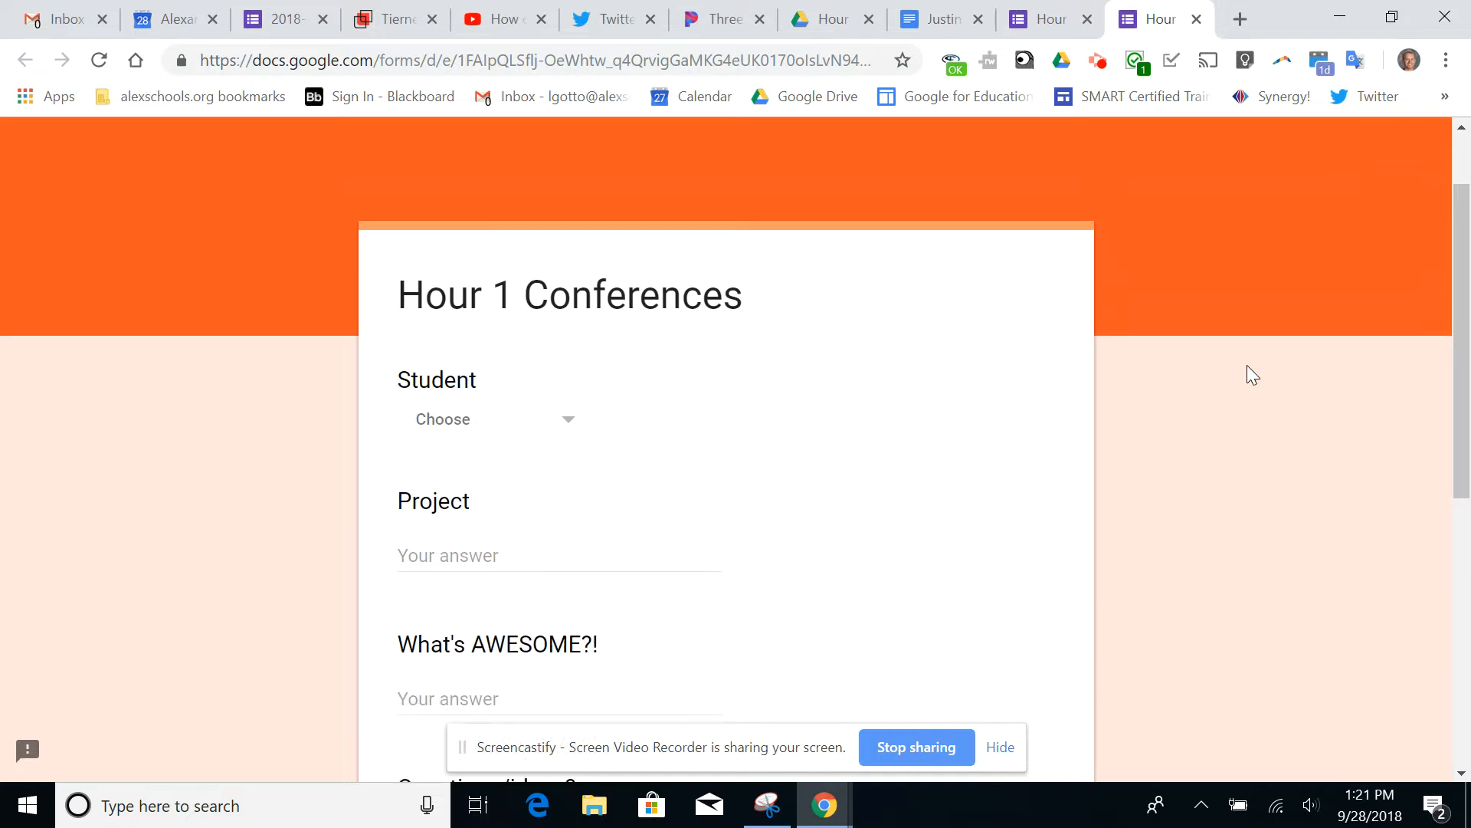
Review a student's conference document, the 2018-19 Conferences folder structure and the student documents inside the Hour 1 folder
left_click(939, 18)
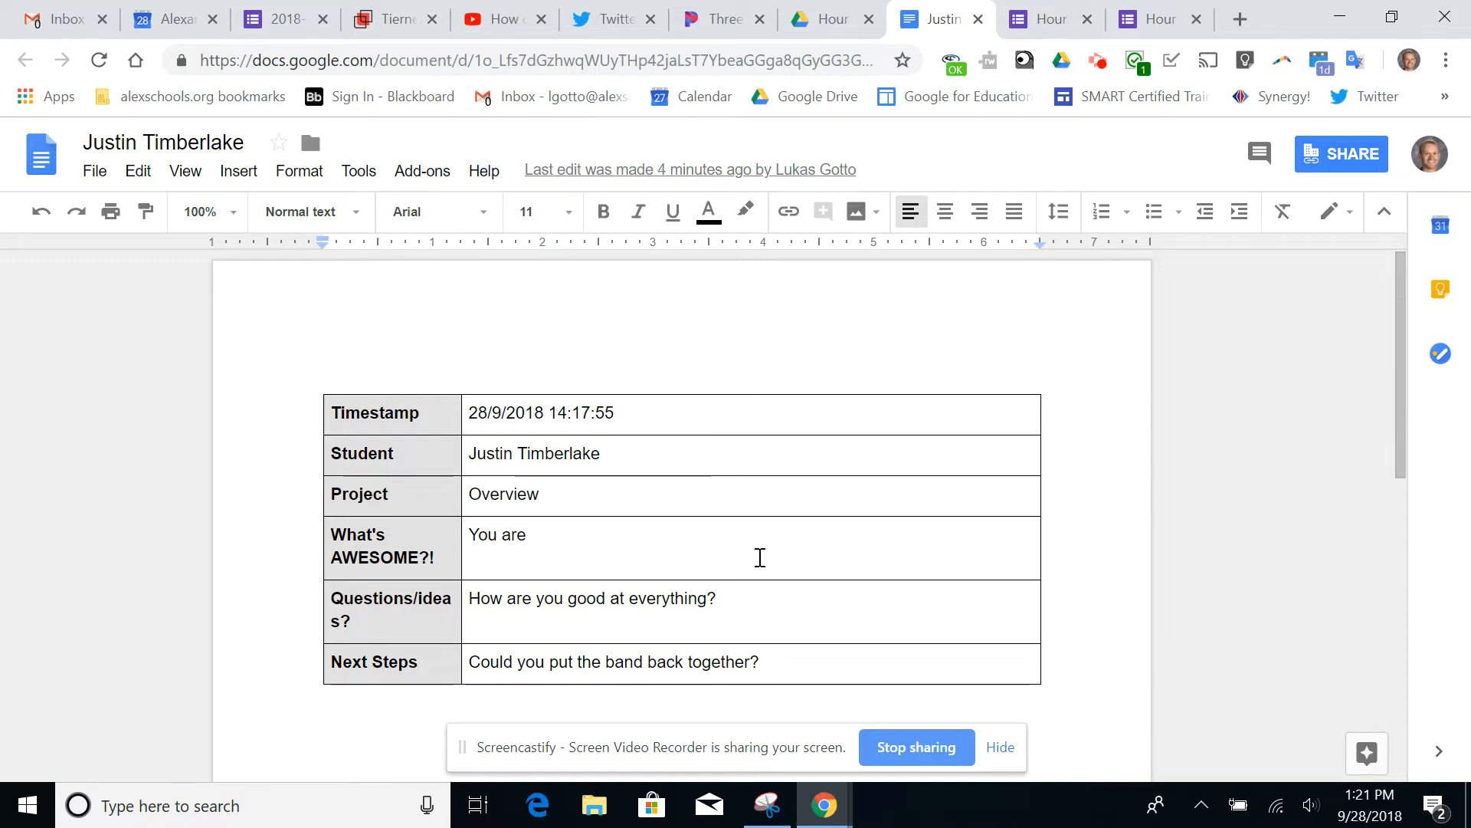
left_click(835, 23)
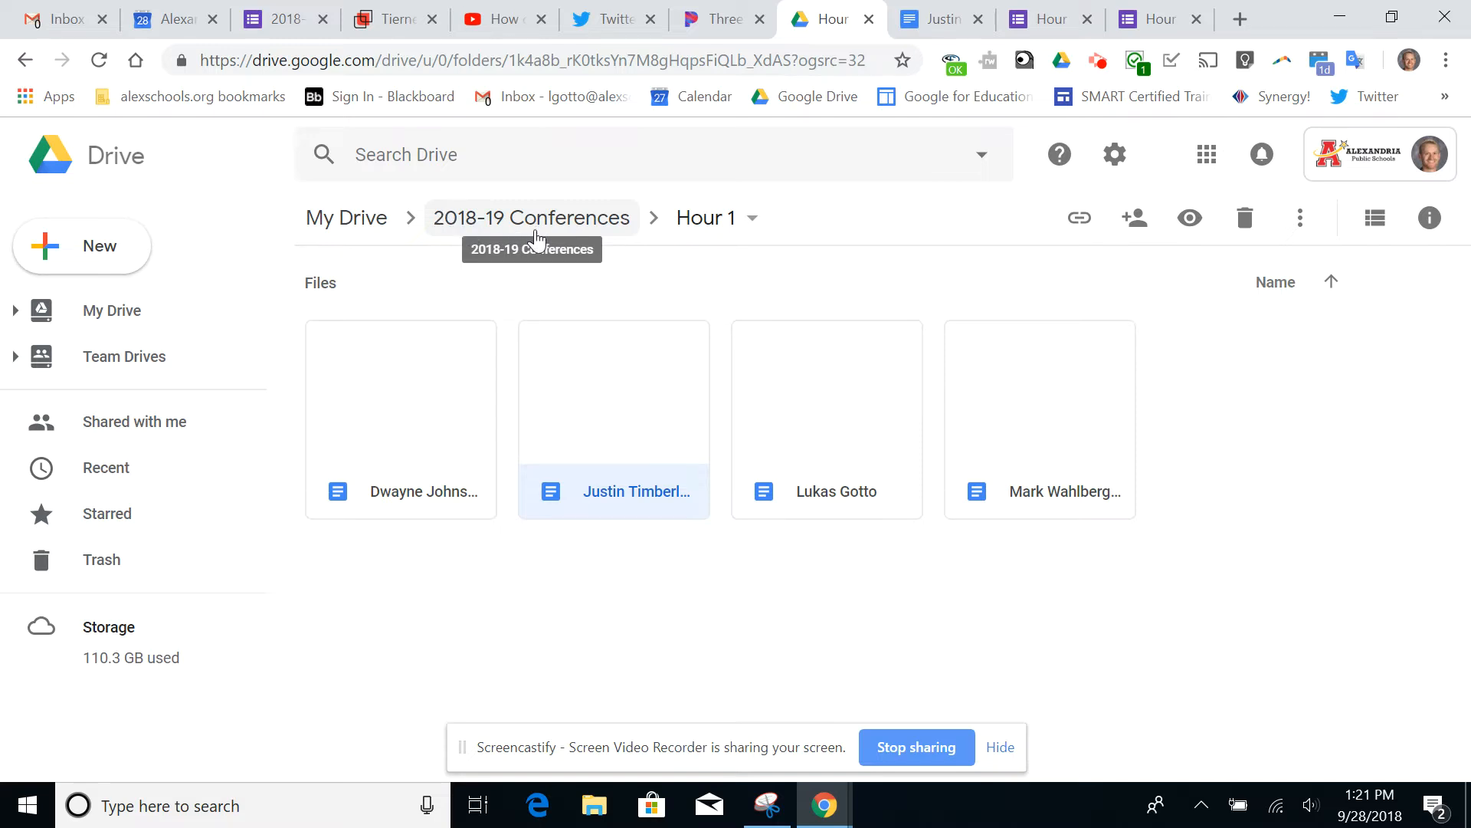
left_click(511, 230)
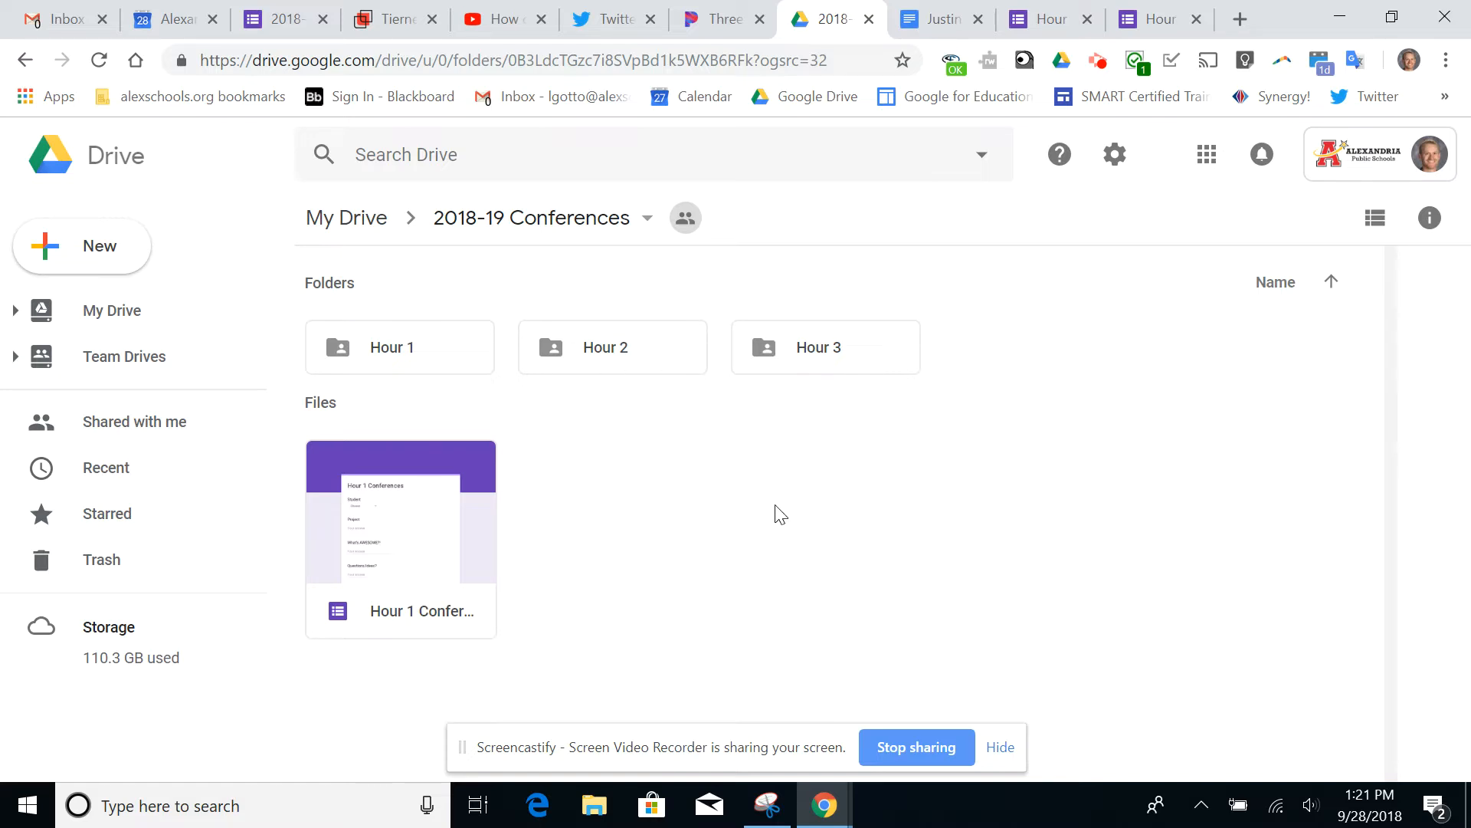
double_click(387, 352)
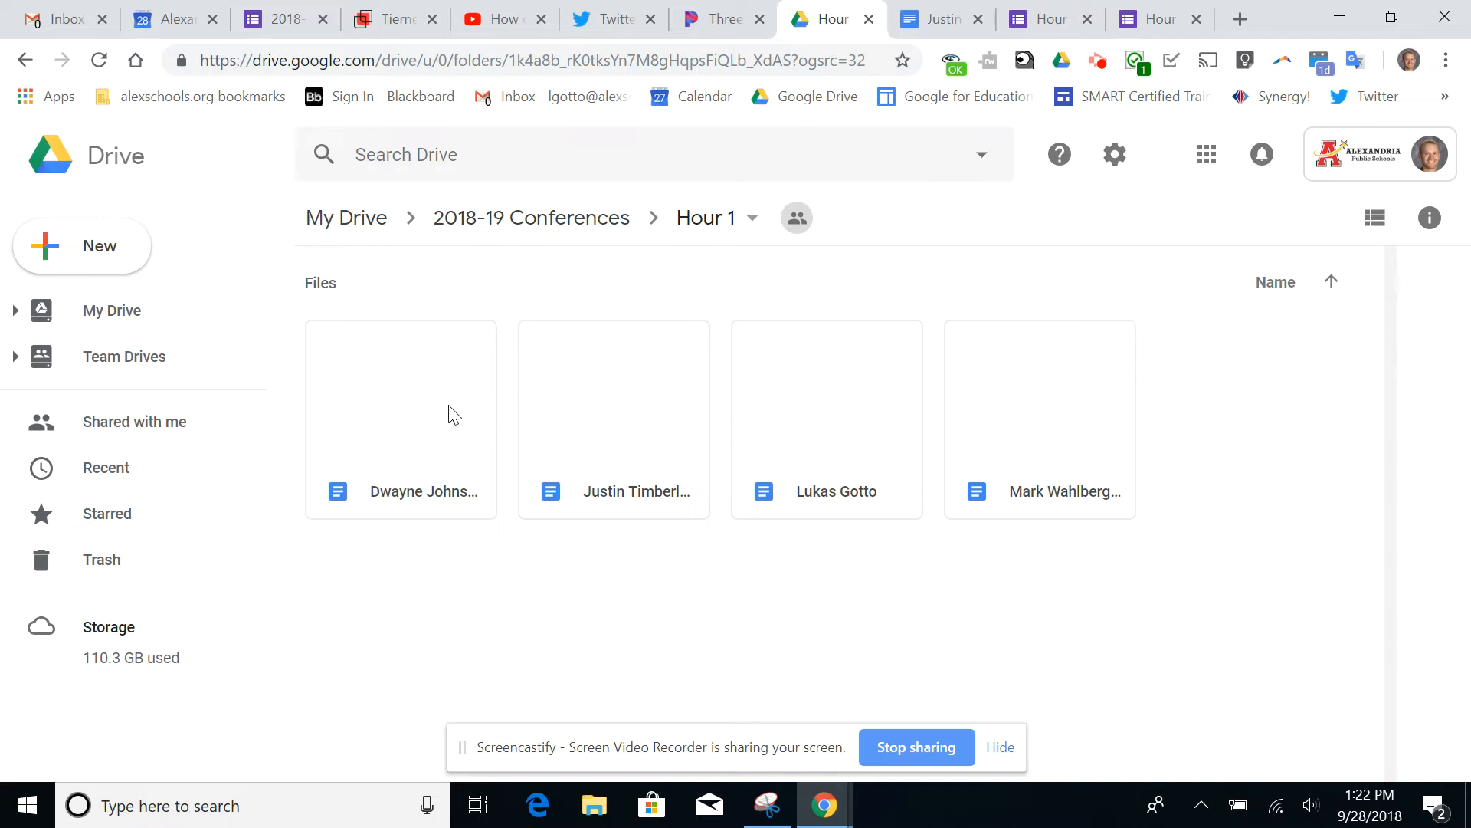
Go back to the 2018-19 Conferences folder and open its Hour 2 subfolder
left_click(542, 222)
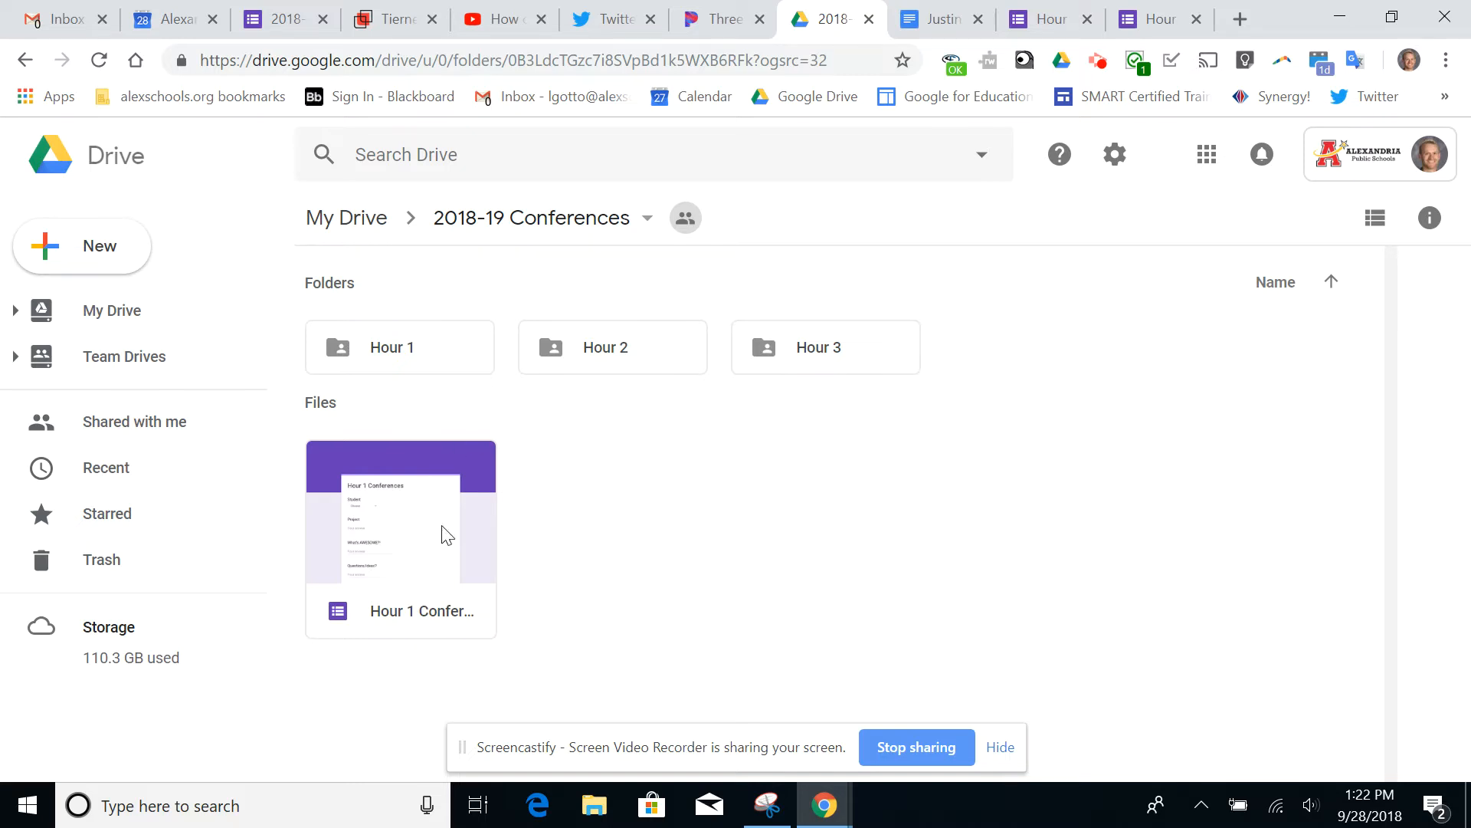
double_click(590, 364)
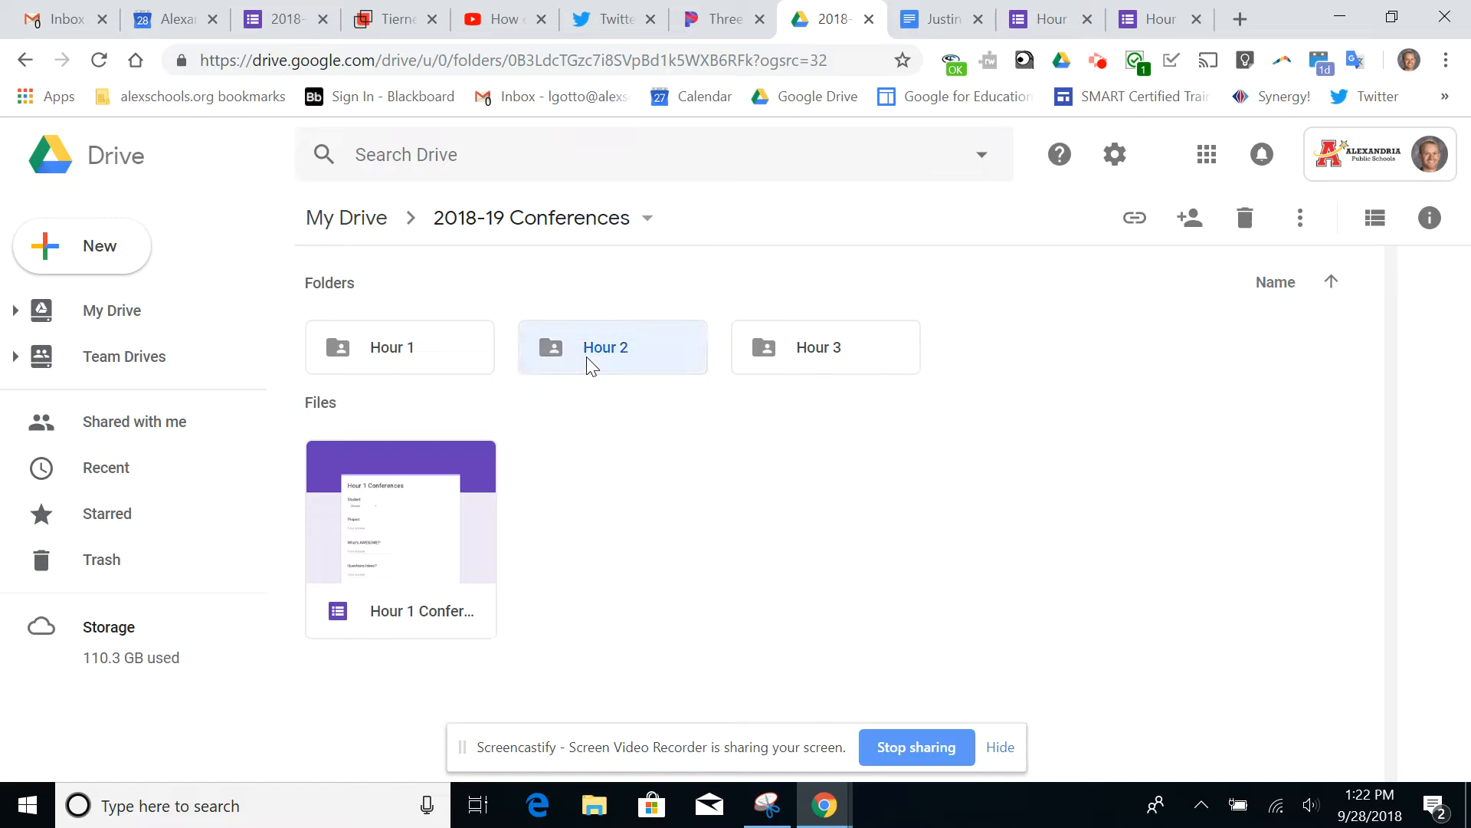
left_click(98, 261)
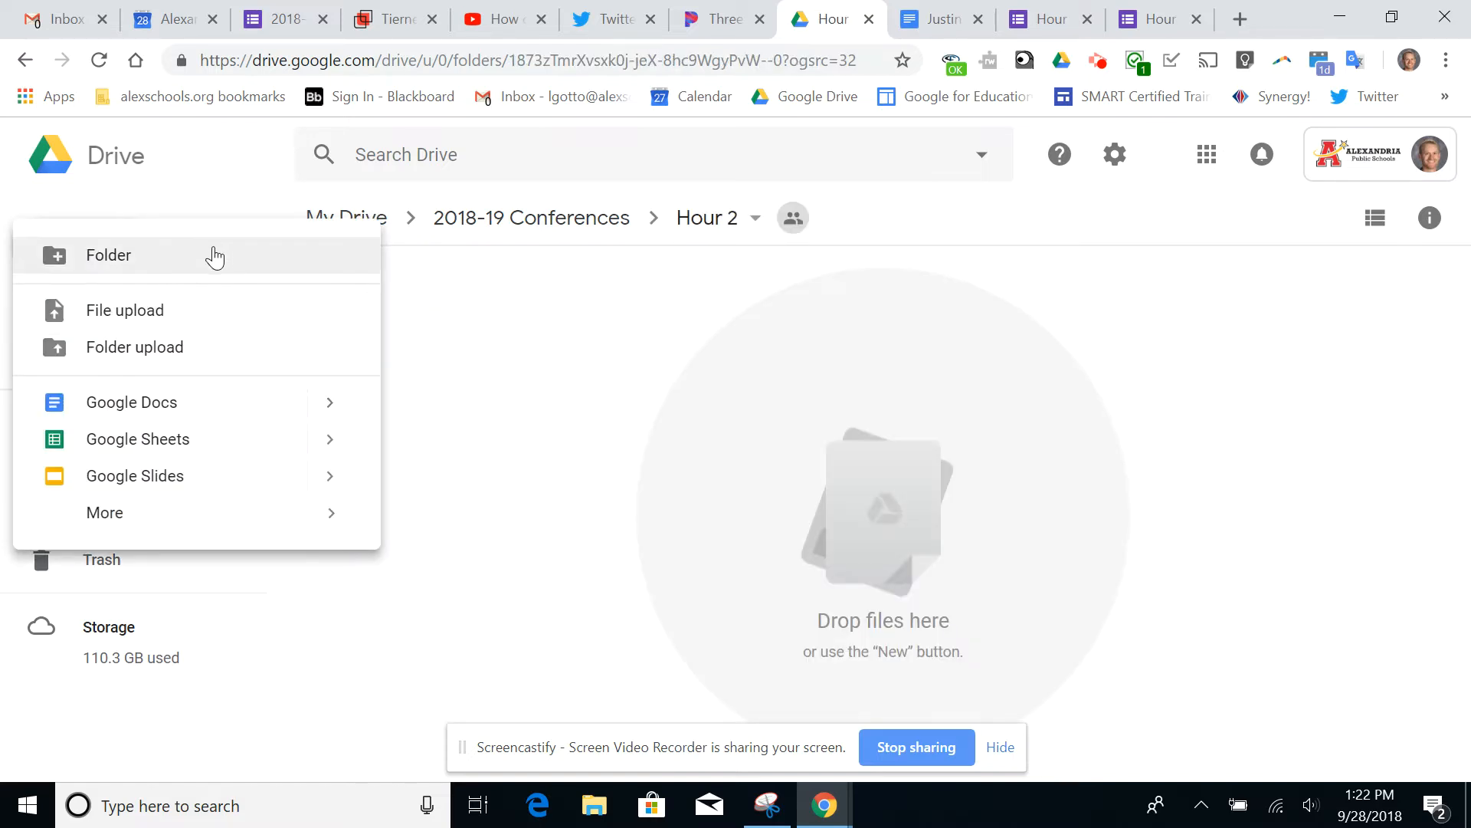
left_click(214, 257)
left_click(757, 509)
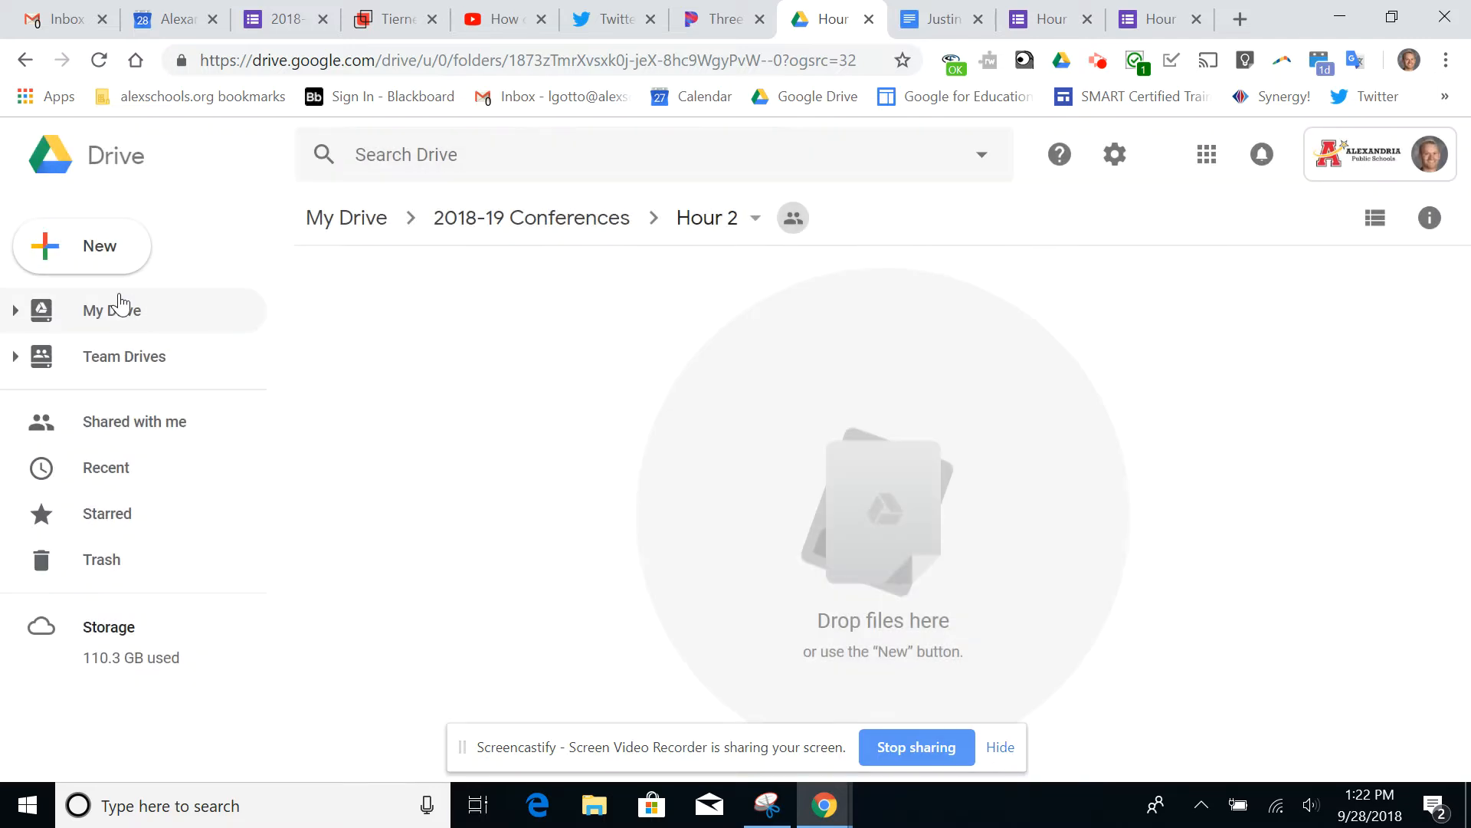
Create a Google Docs document in the shared Hour 2 folder and title it with the student's full name
left_click(96, 253)
left_click(178, 402)
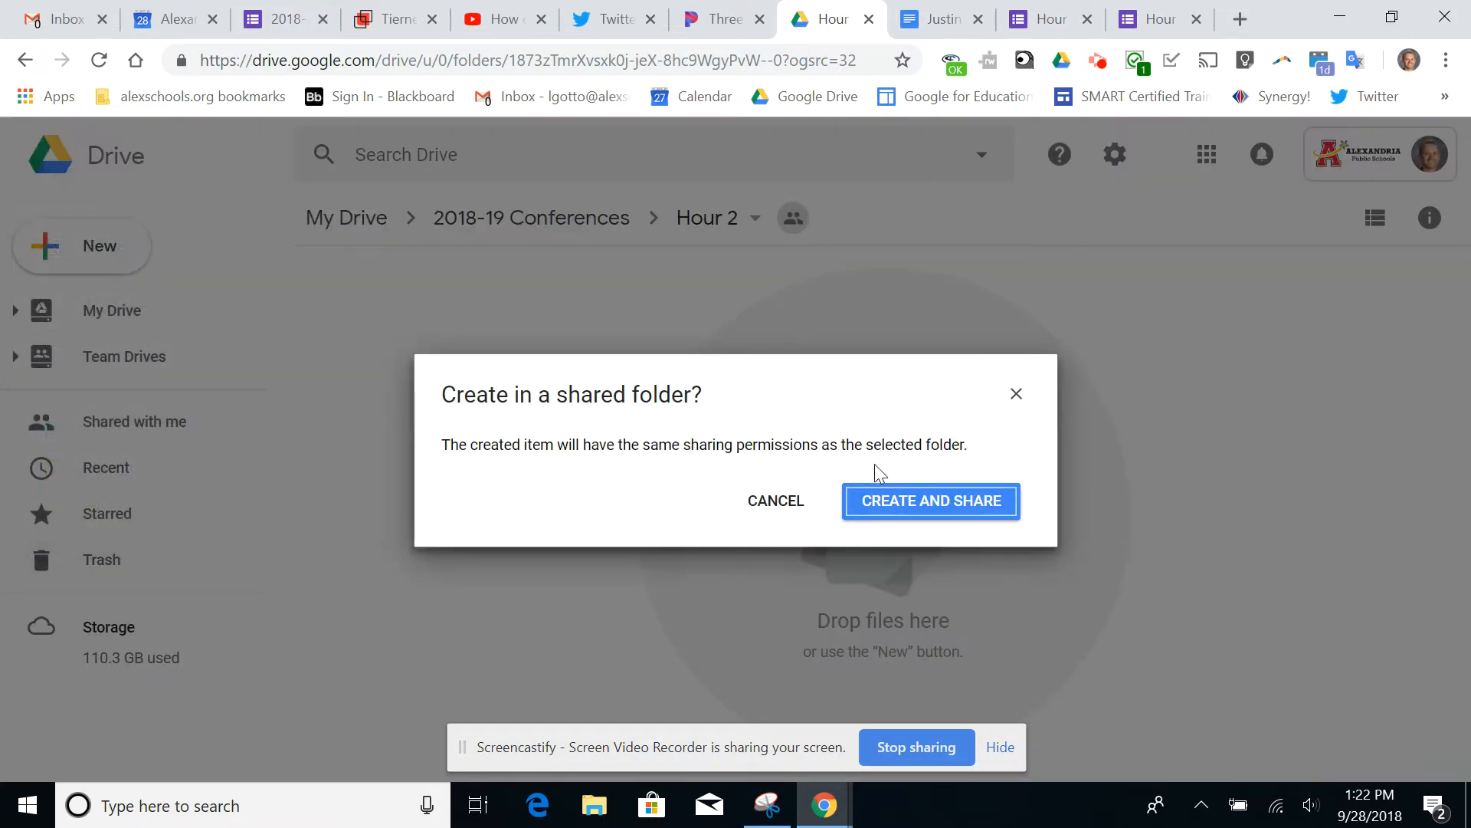
left_click(916, 508)
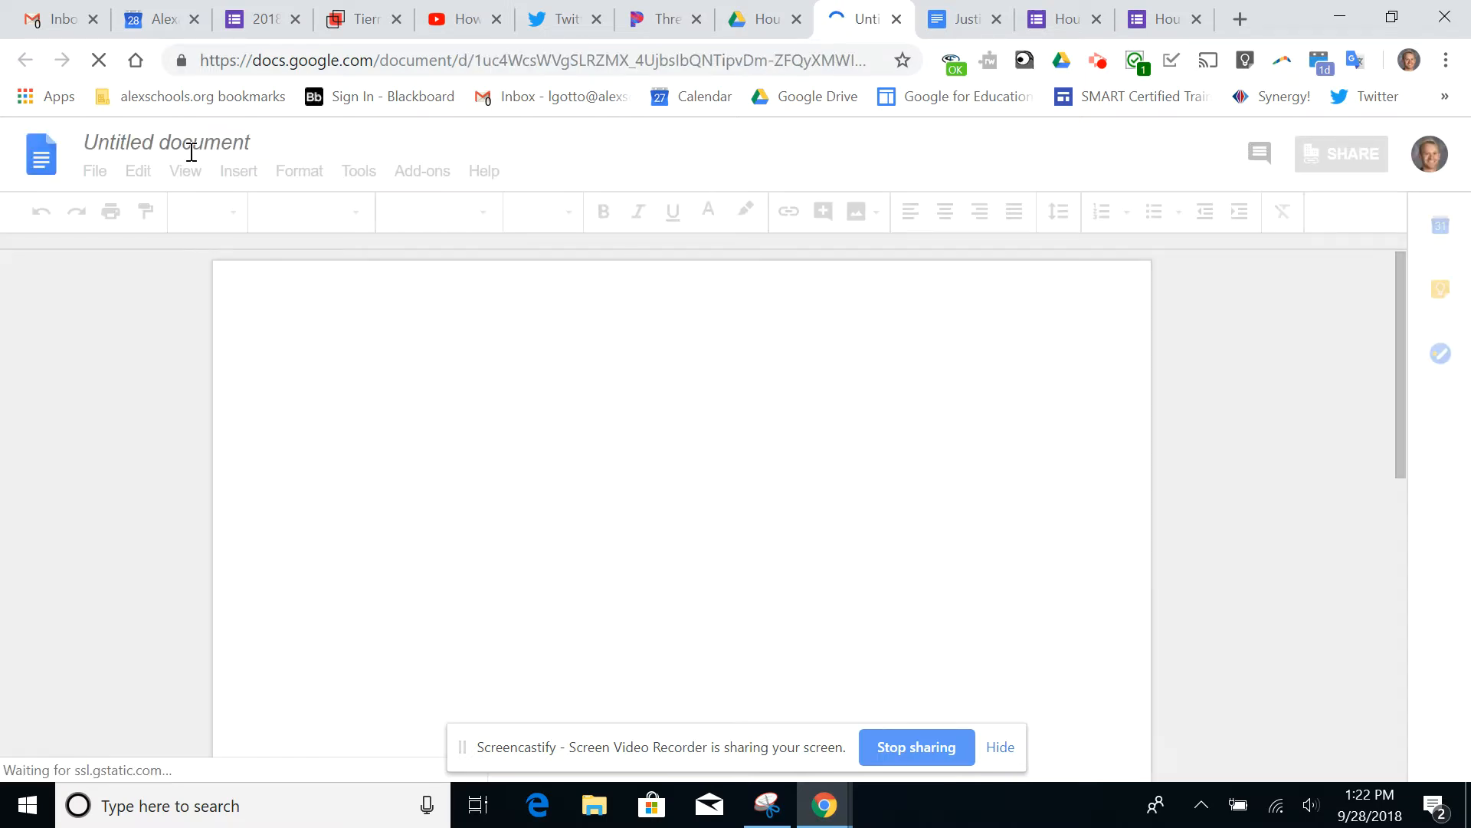
left_click(170, 143)
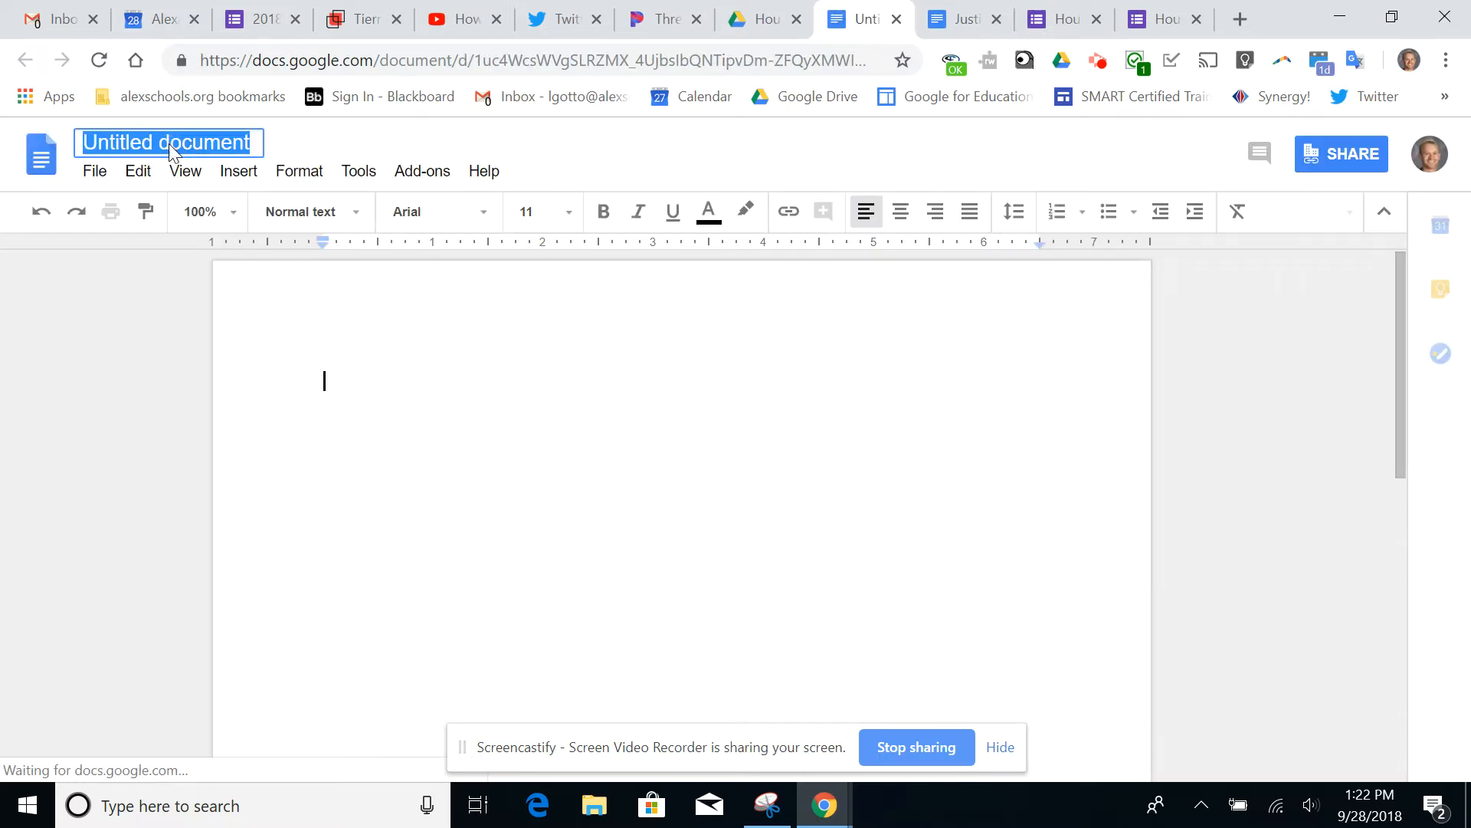
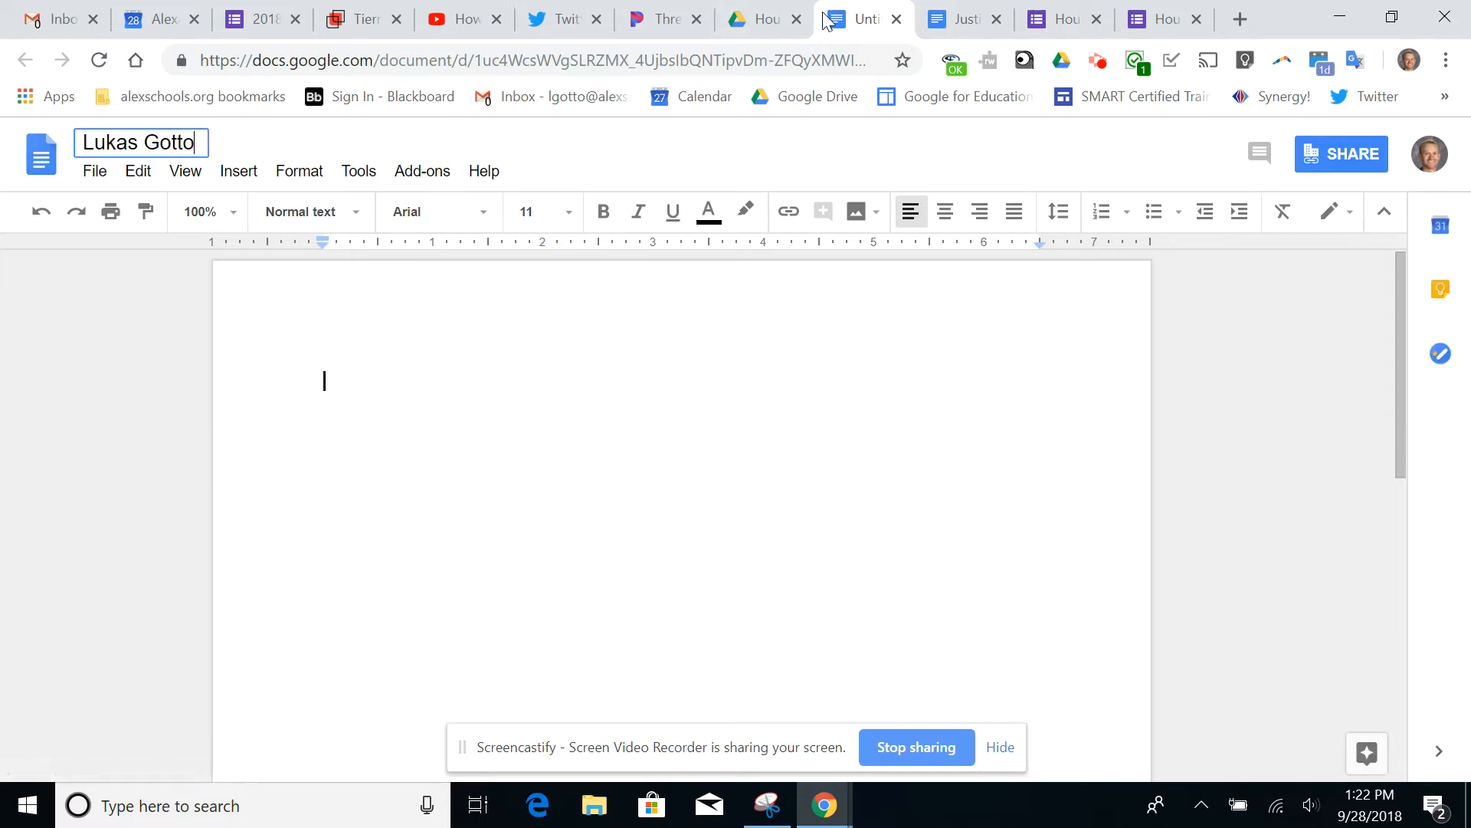
left_click(508, 371)
Close the newly titled document and refresh the Hour 2 folder in Drive
left_click(897, 20)
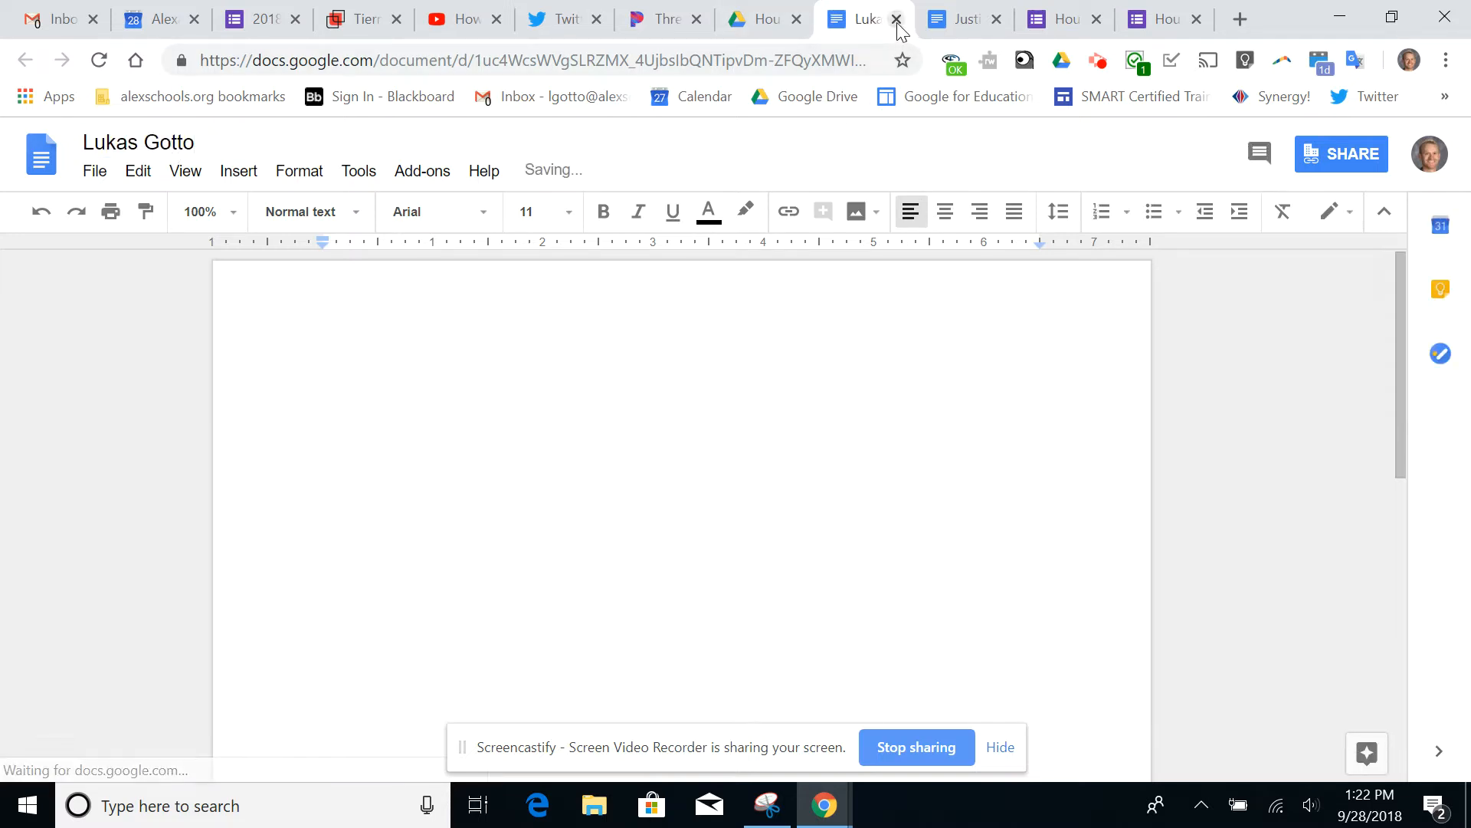
left_click(935, 190)
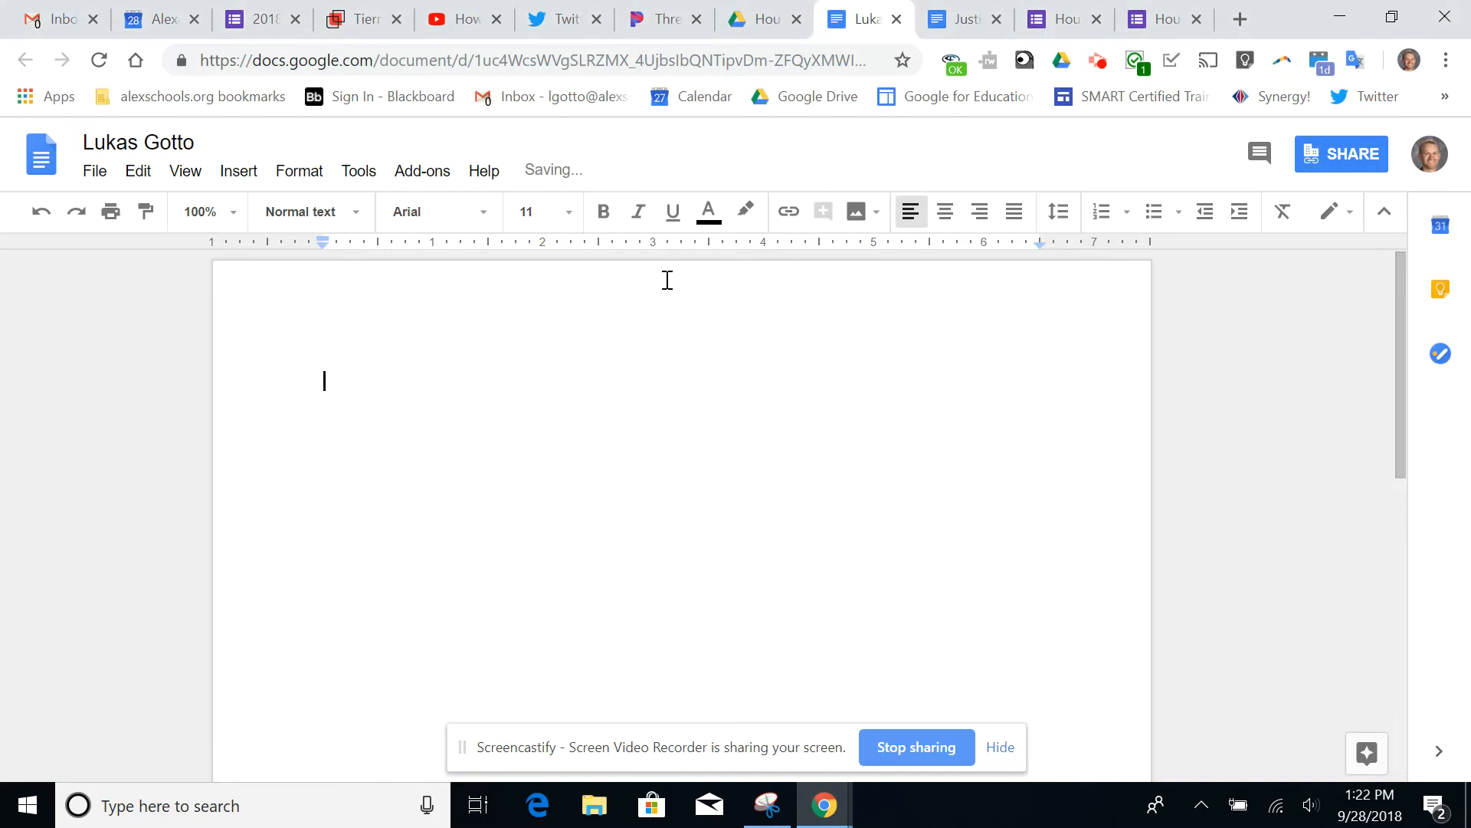
left_click(896, 19)
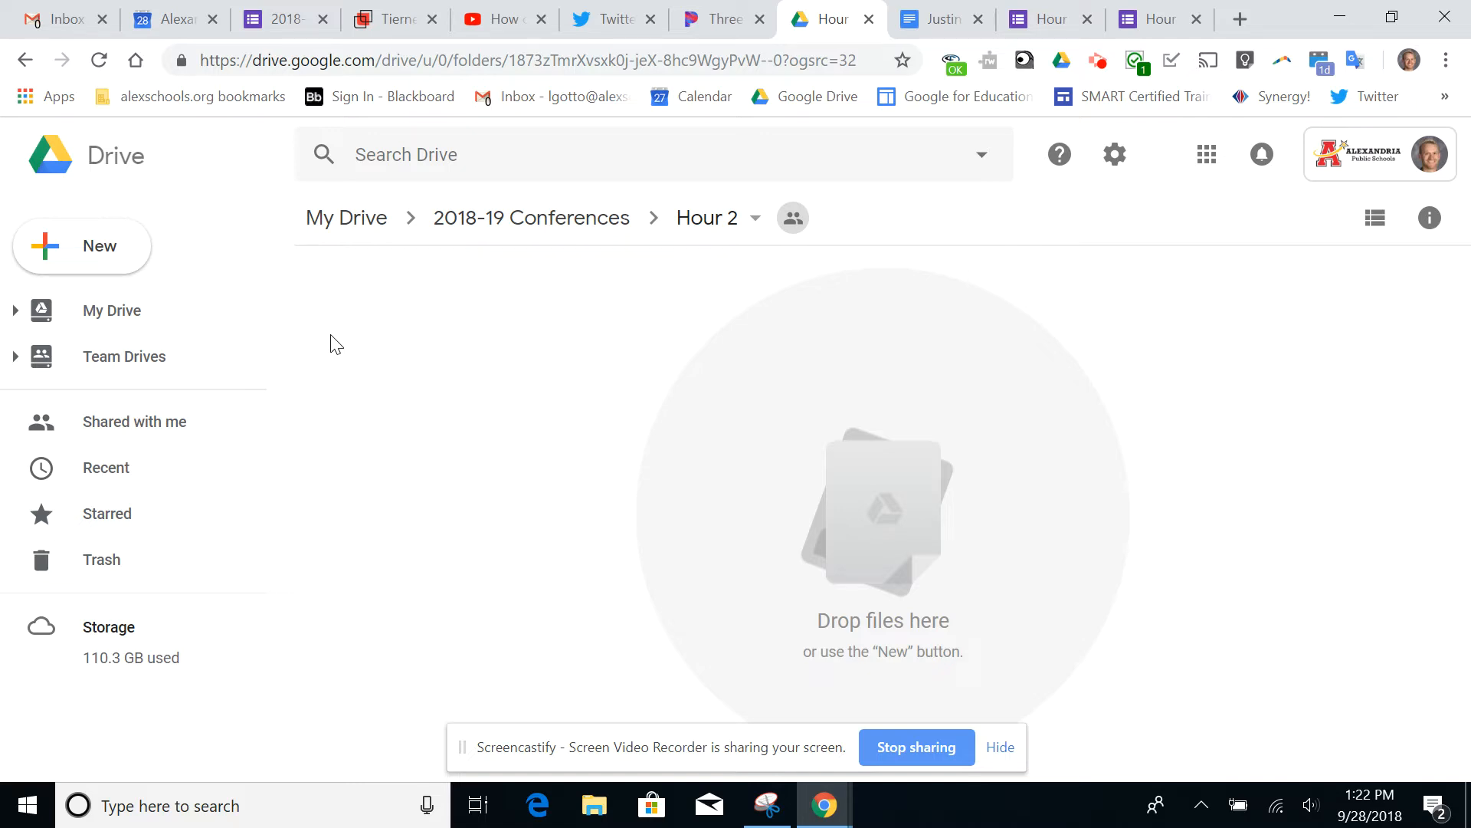
left_click(98, 60)
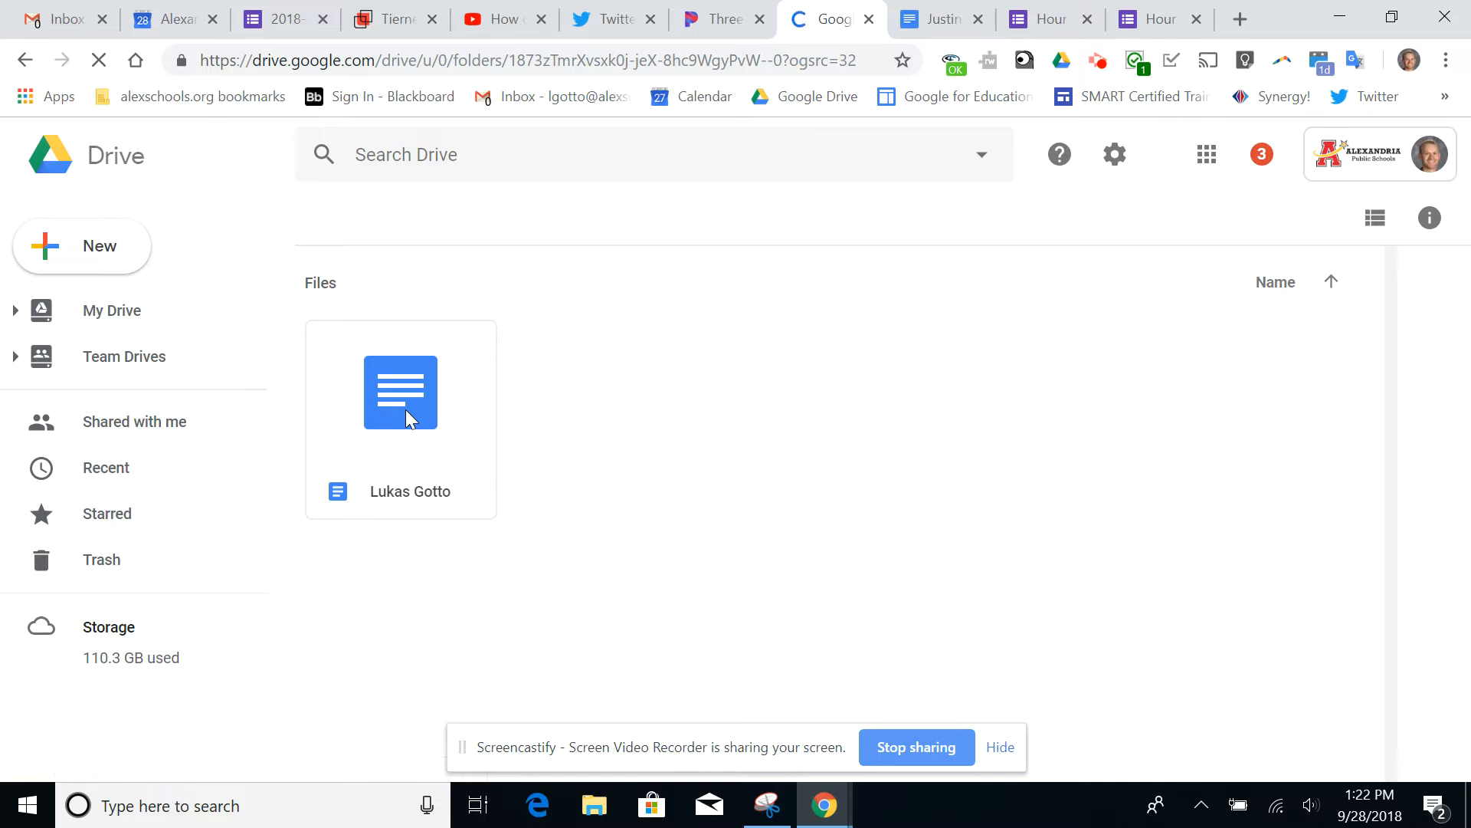
Make a copy of the student document in the Hour 2 folder
left_click(407, 410)
right_click(407, 411)
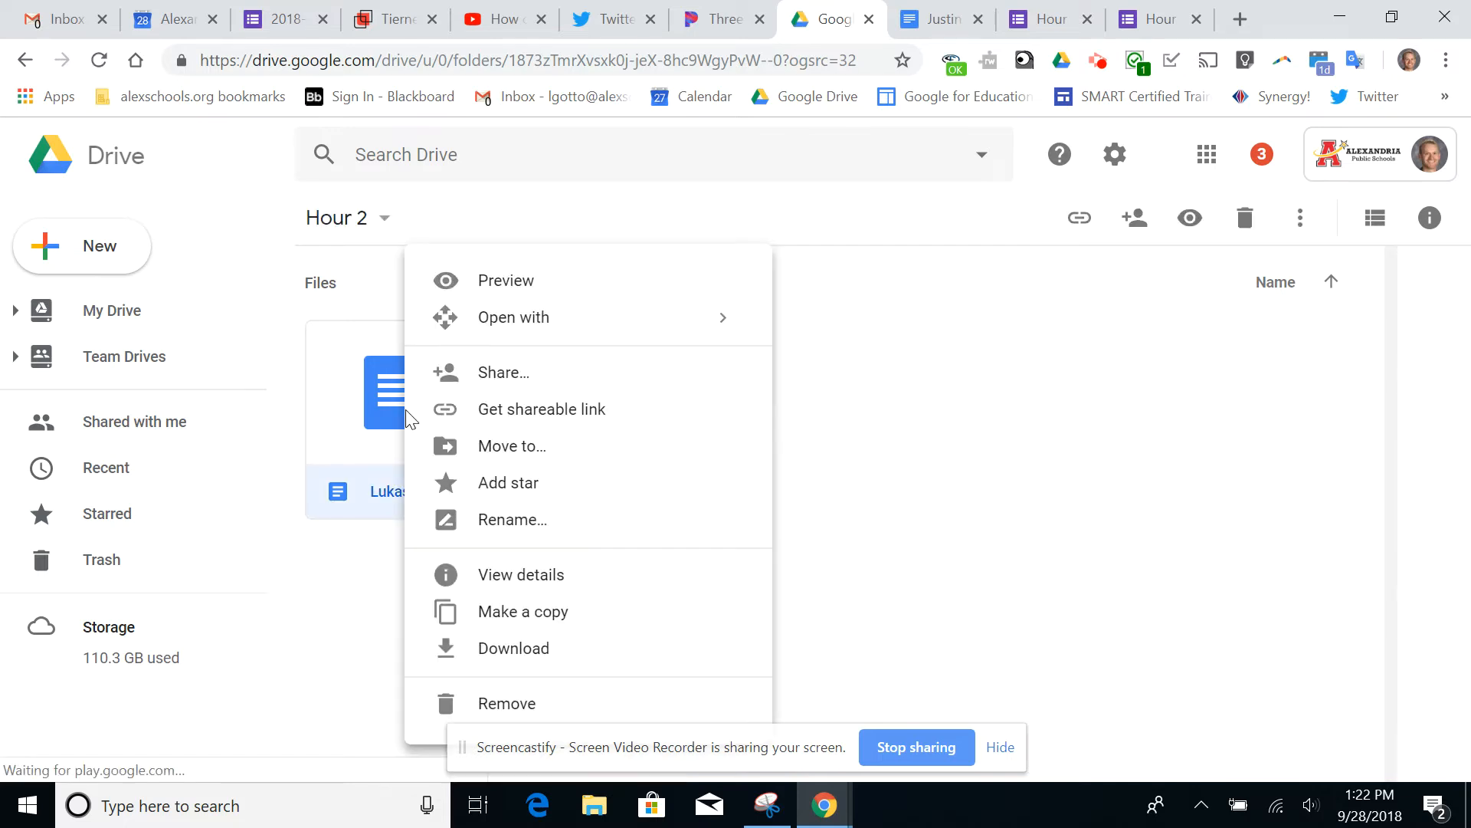
left_click(575, 628)
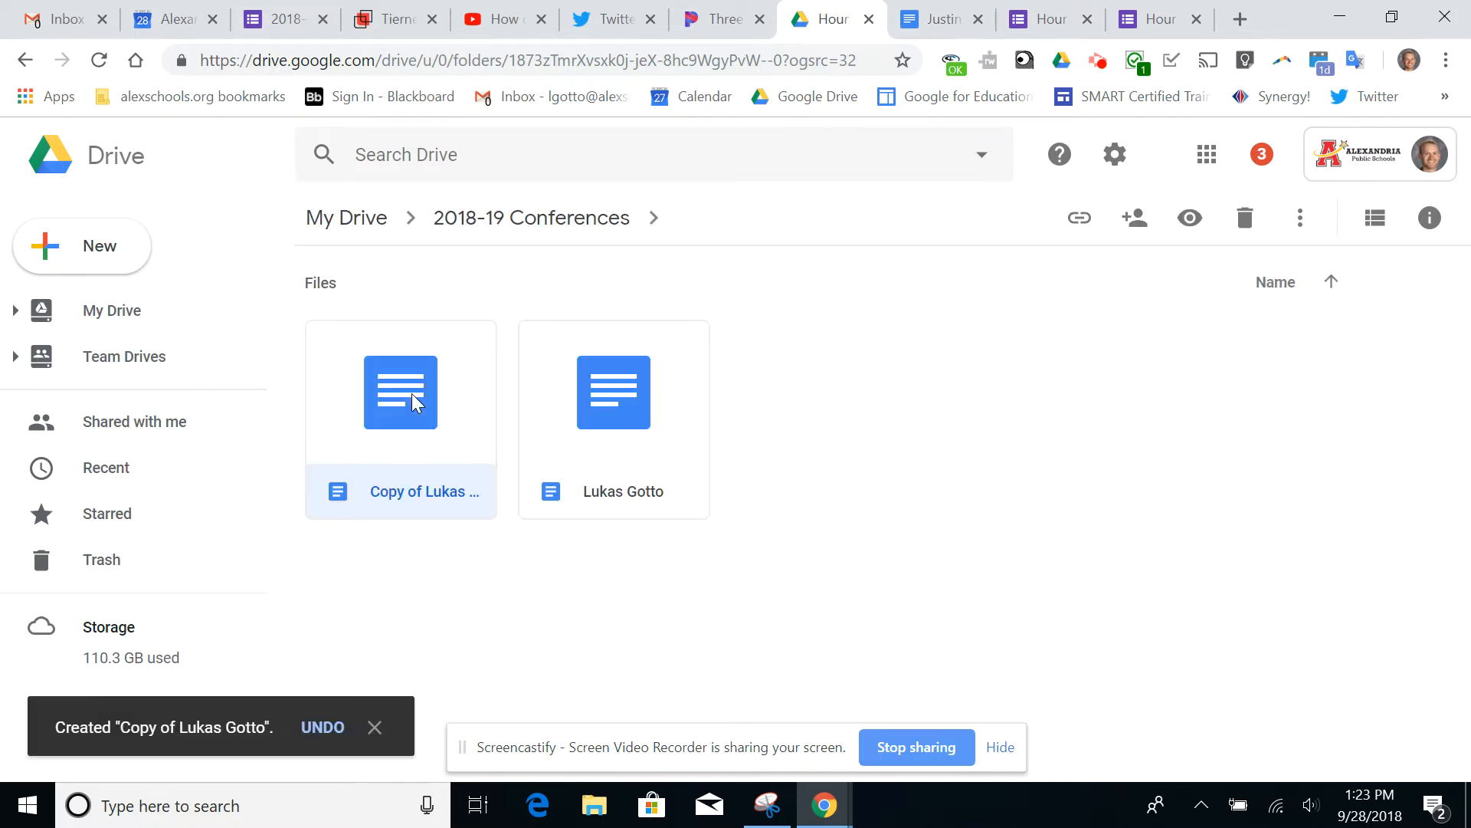
right_click(415, 398)
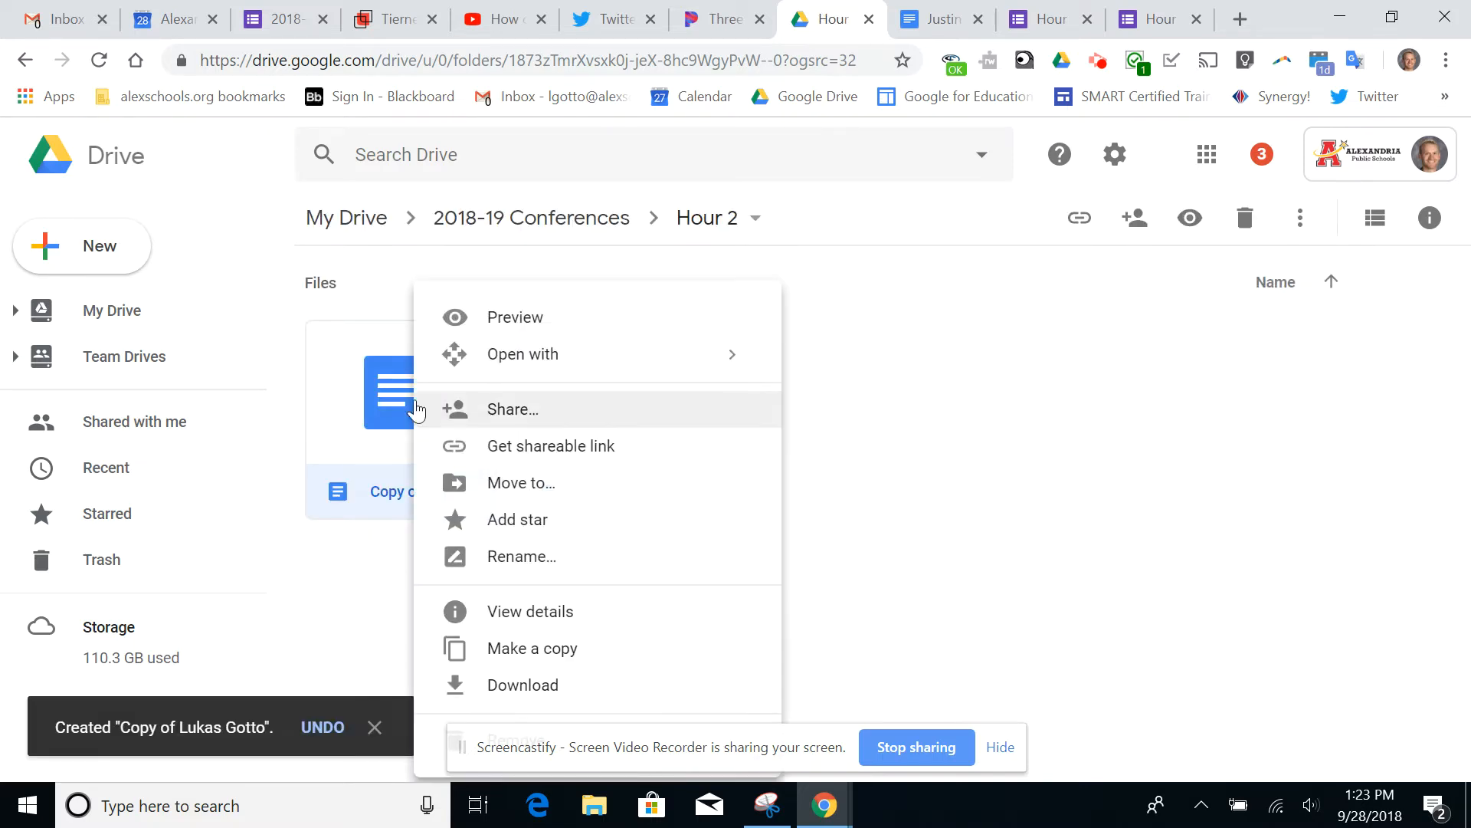
left_click(542, 498)
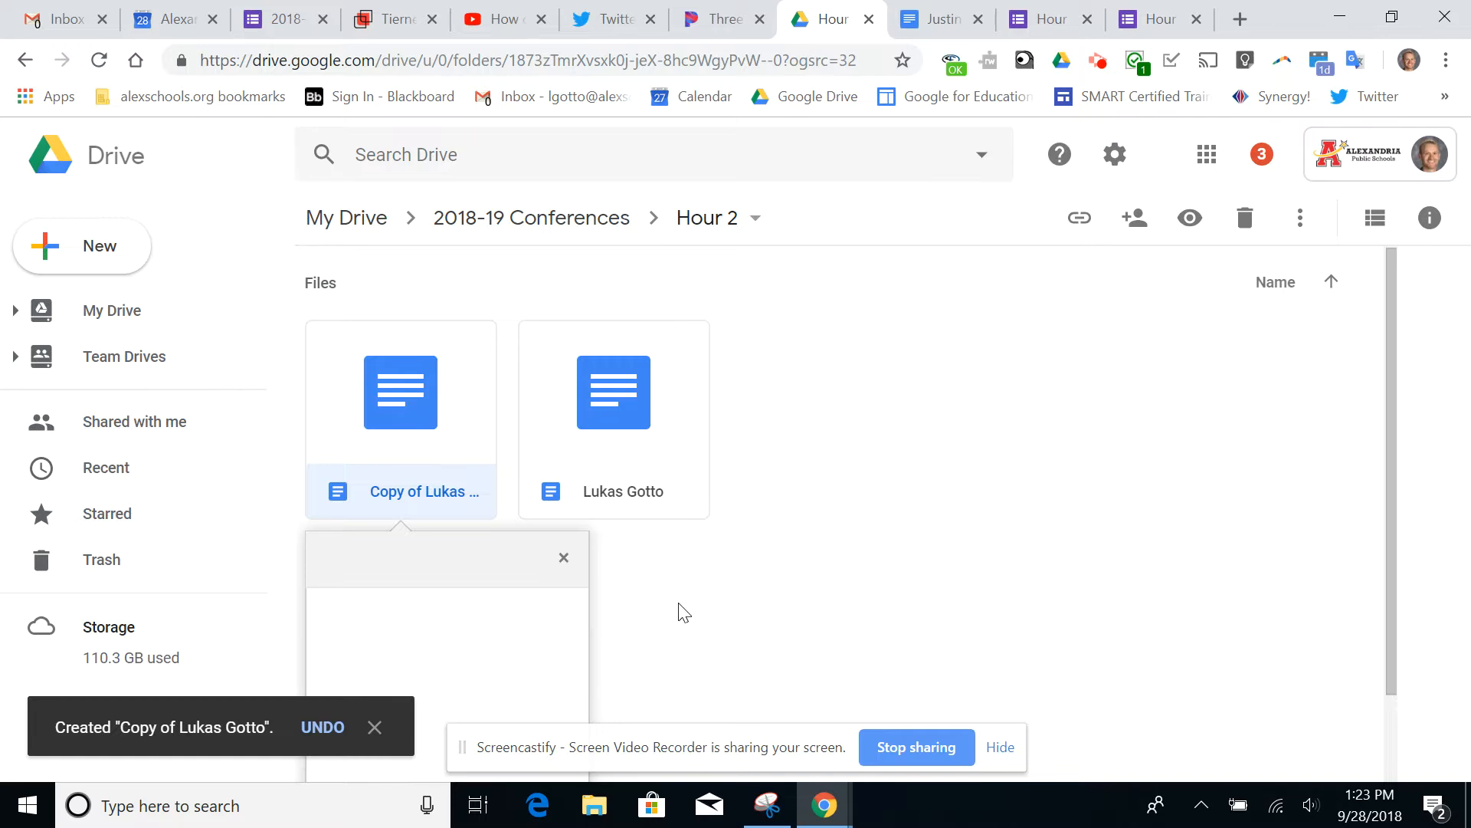
left_click(568, 557)
Rename the copied document in the Hour 2 folder with a second student's full name
right_click(421, 429)
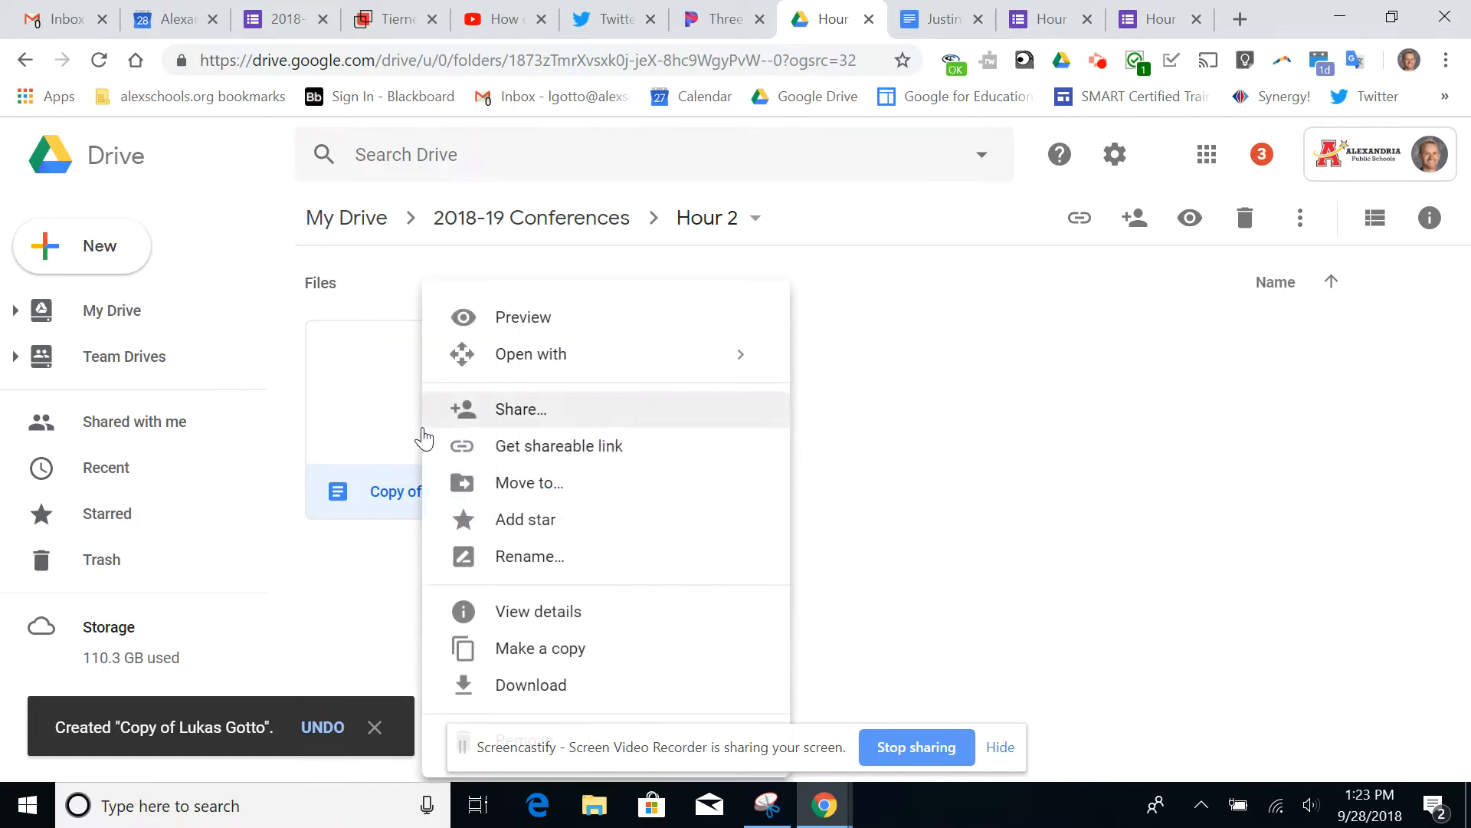
left_click(534, 551)
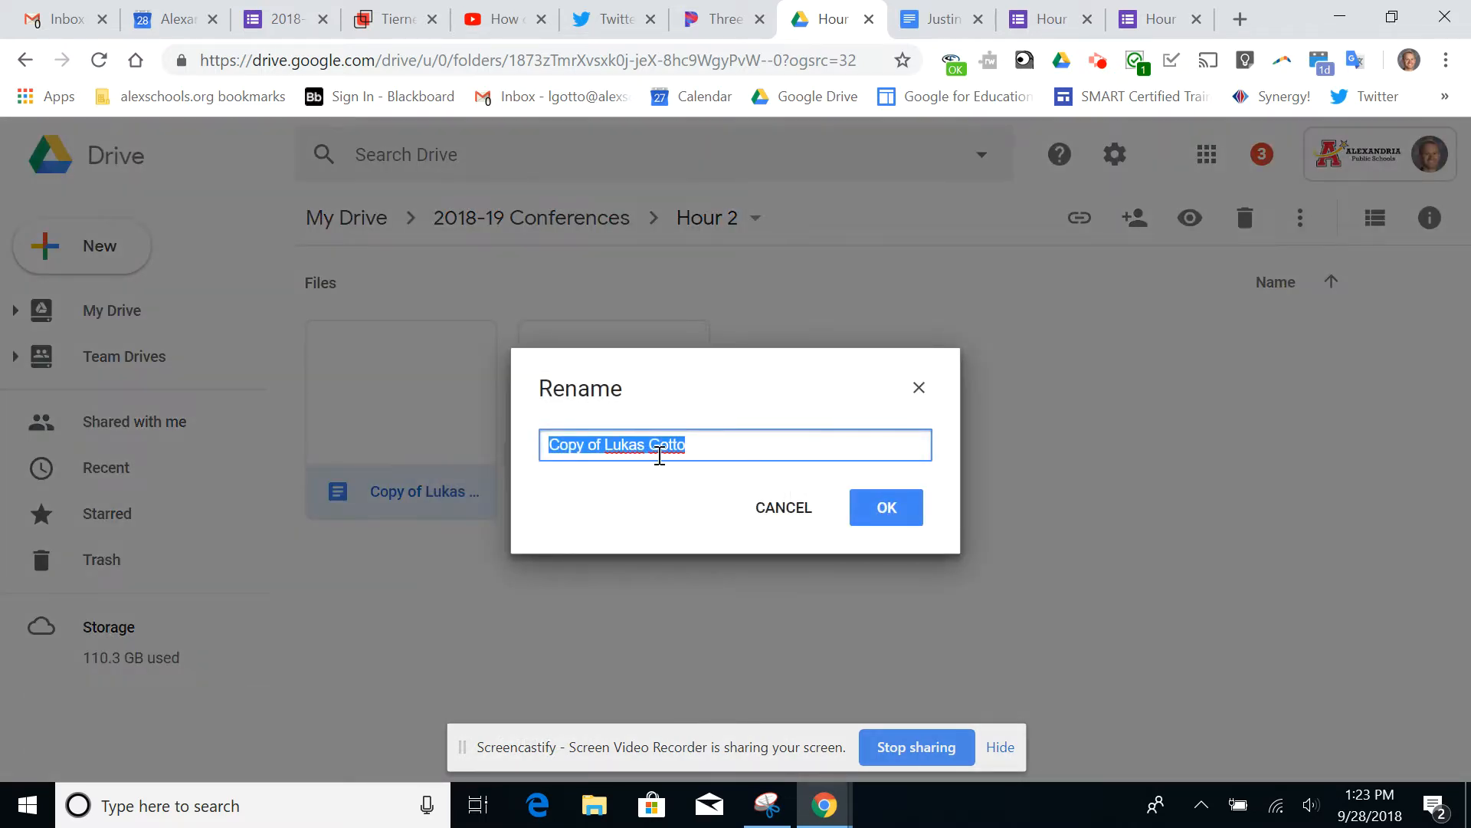
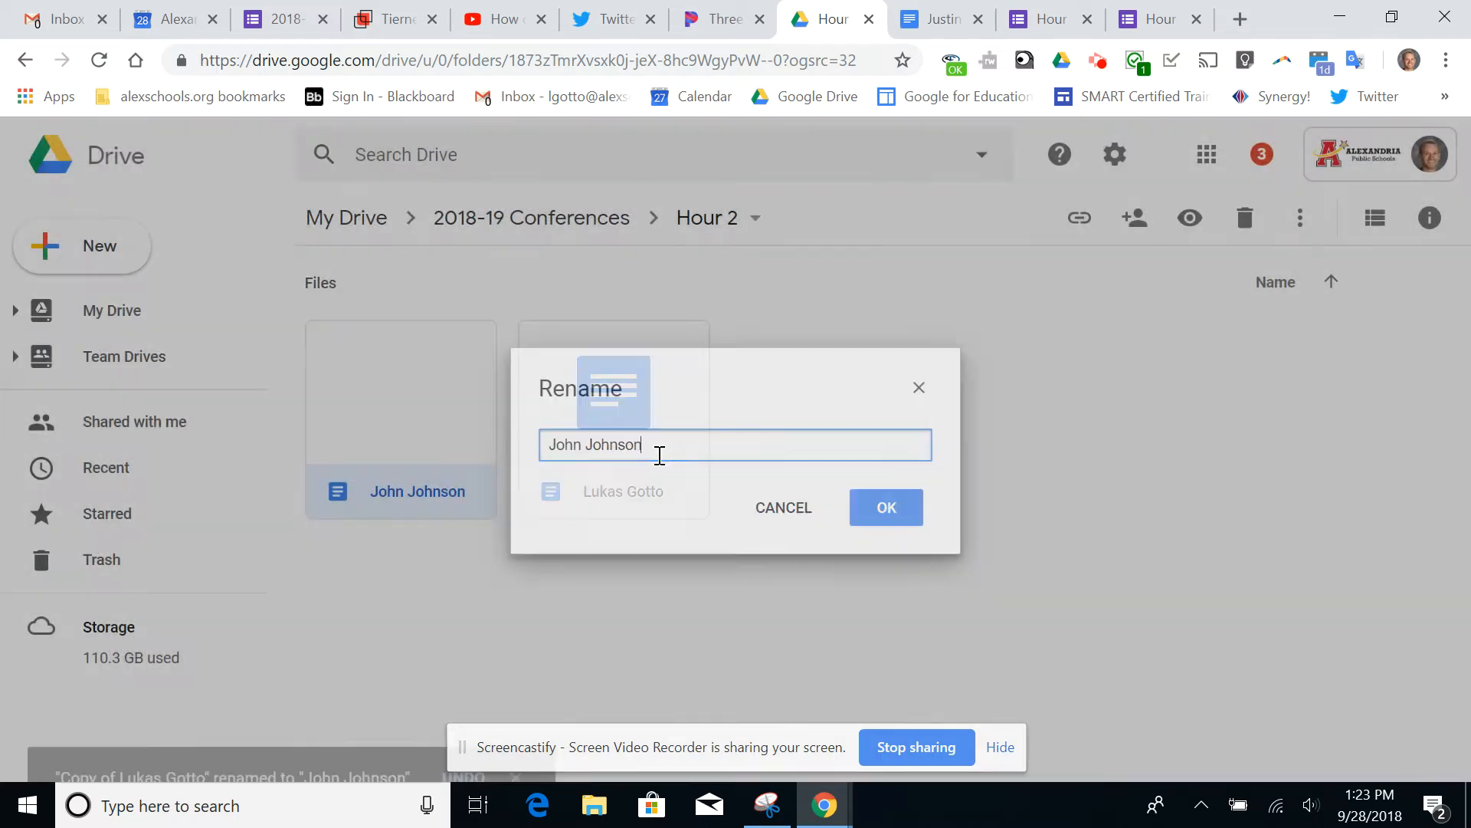
key("Return")
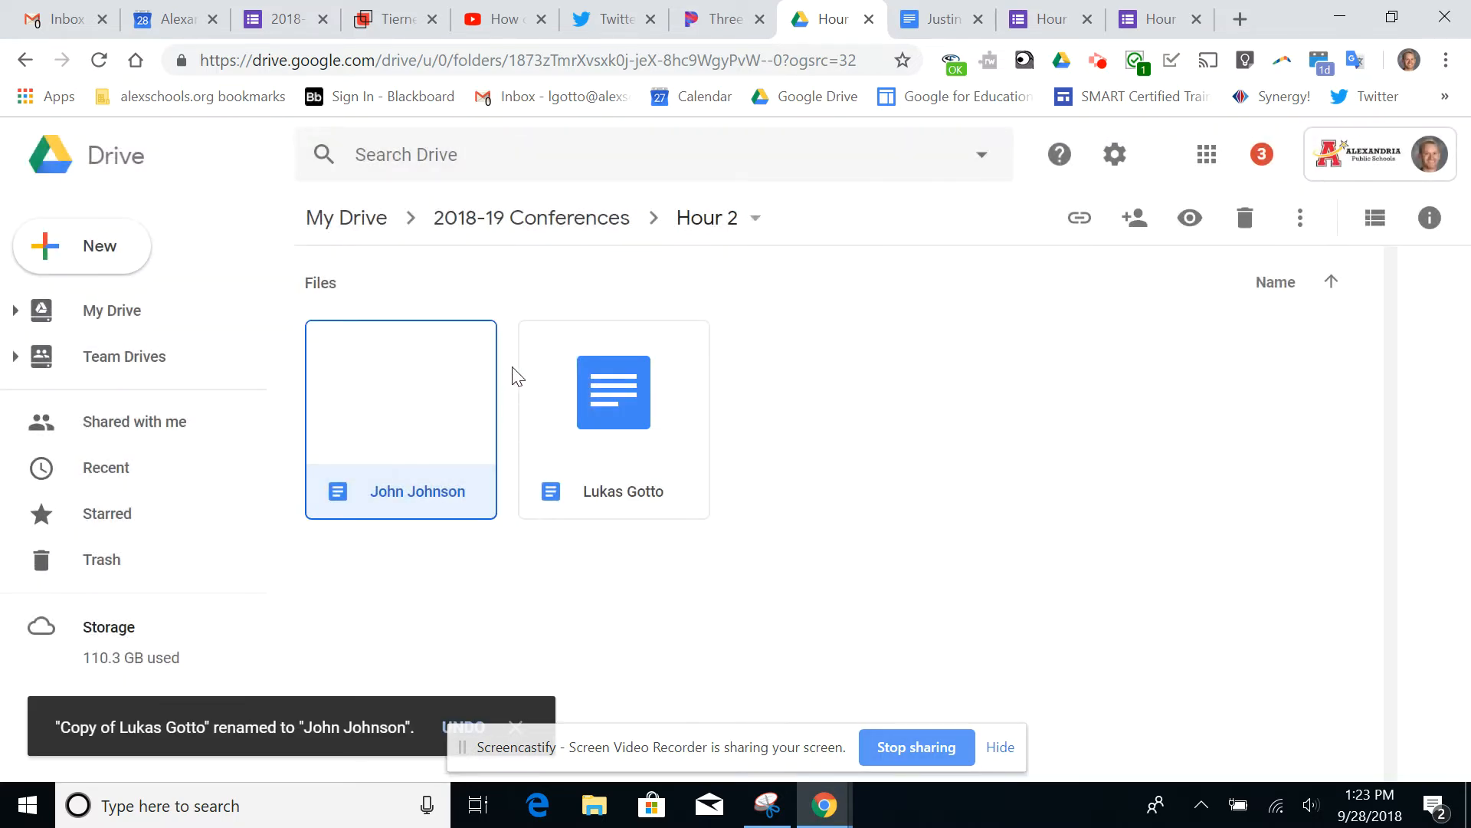
Duplicate the Hour 1 Conferences form in the 2018-19 Conferences folder and open the copy
left_click(509, 221)
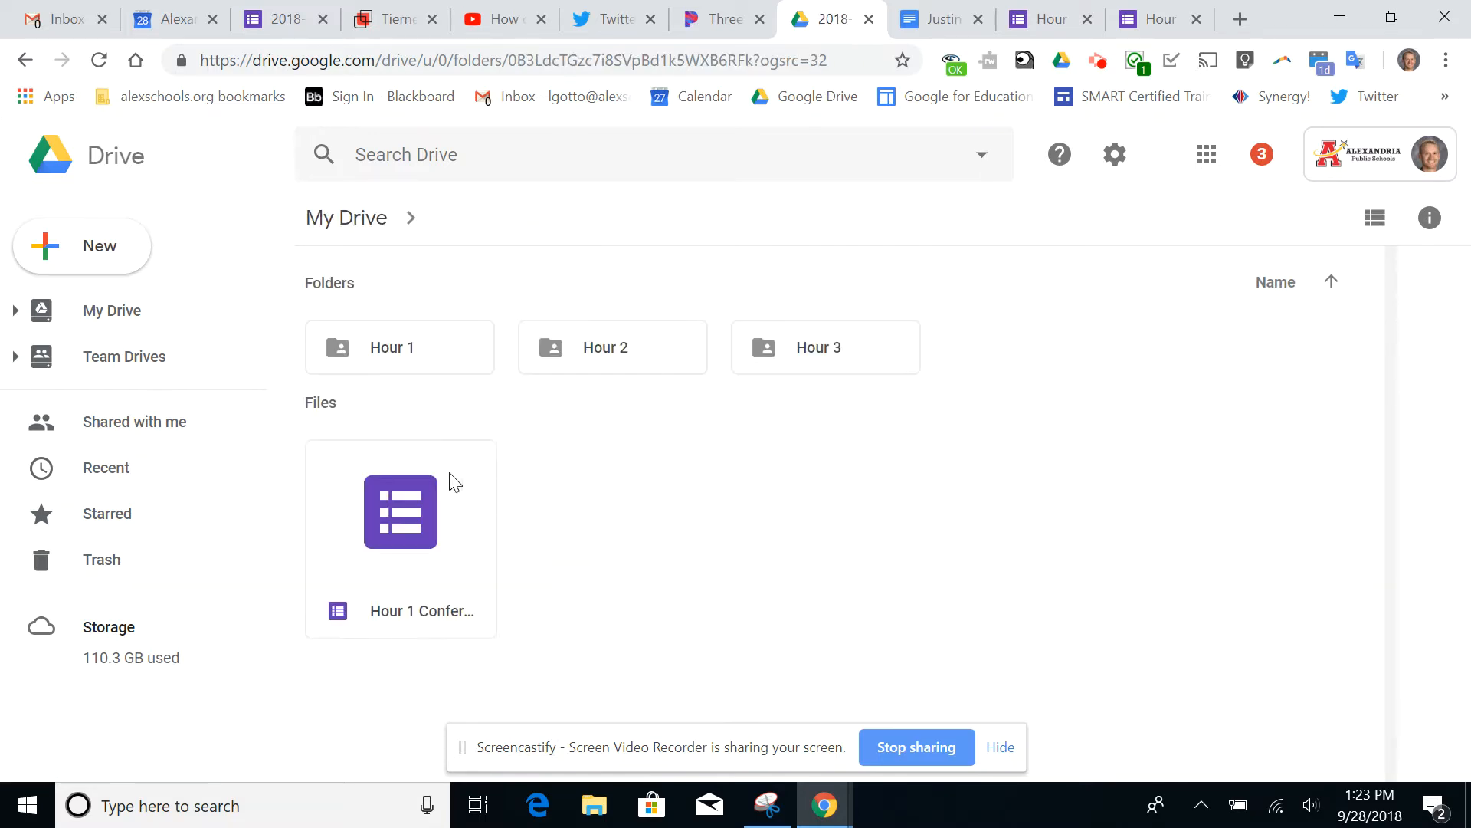
right_click(427, 542)
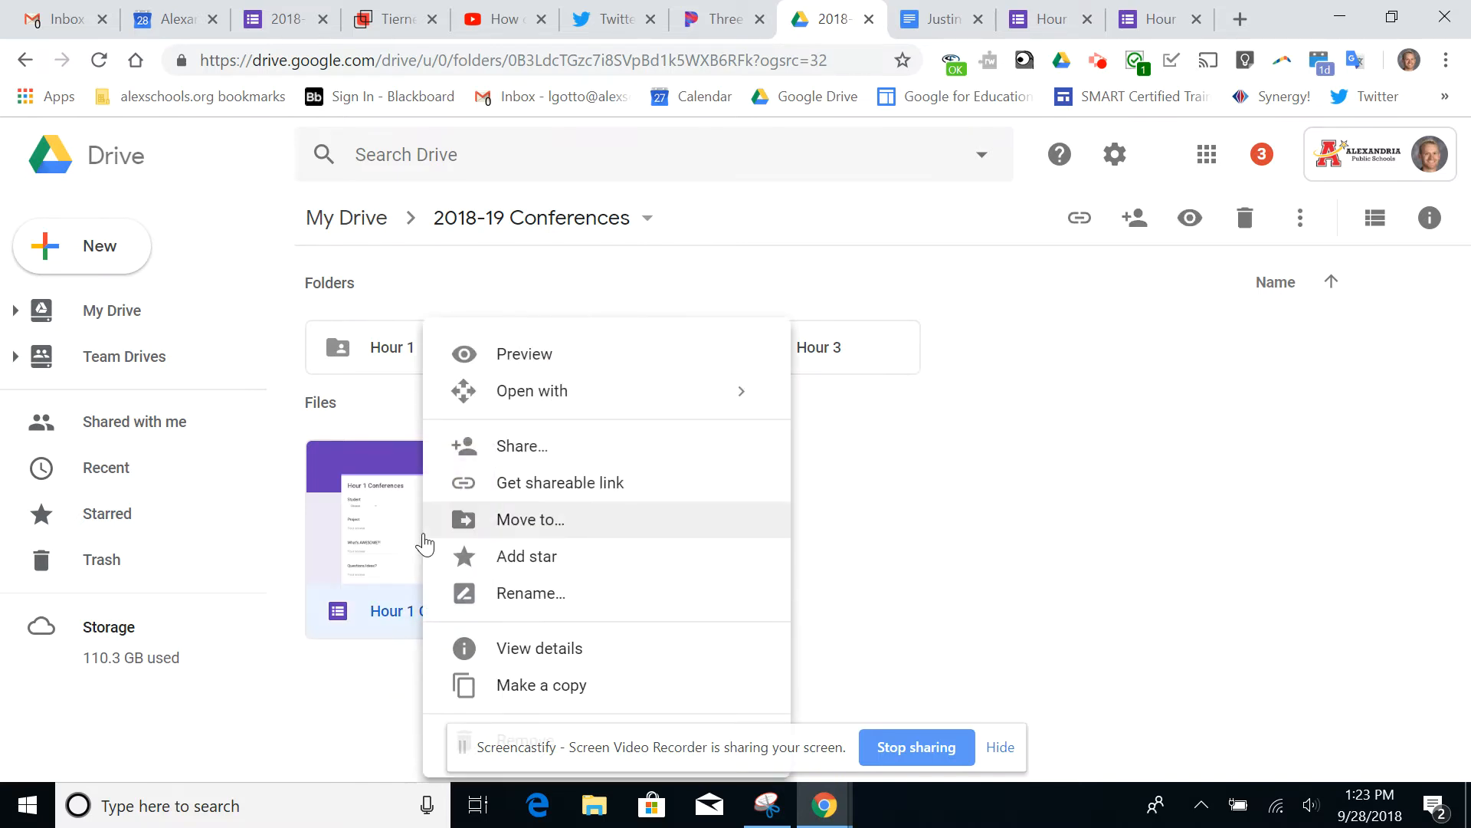
left_click(554, 689)
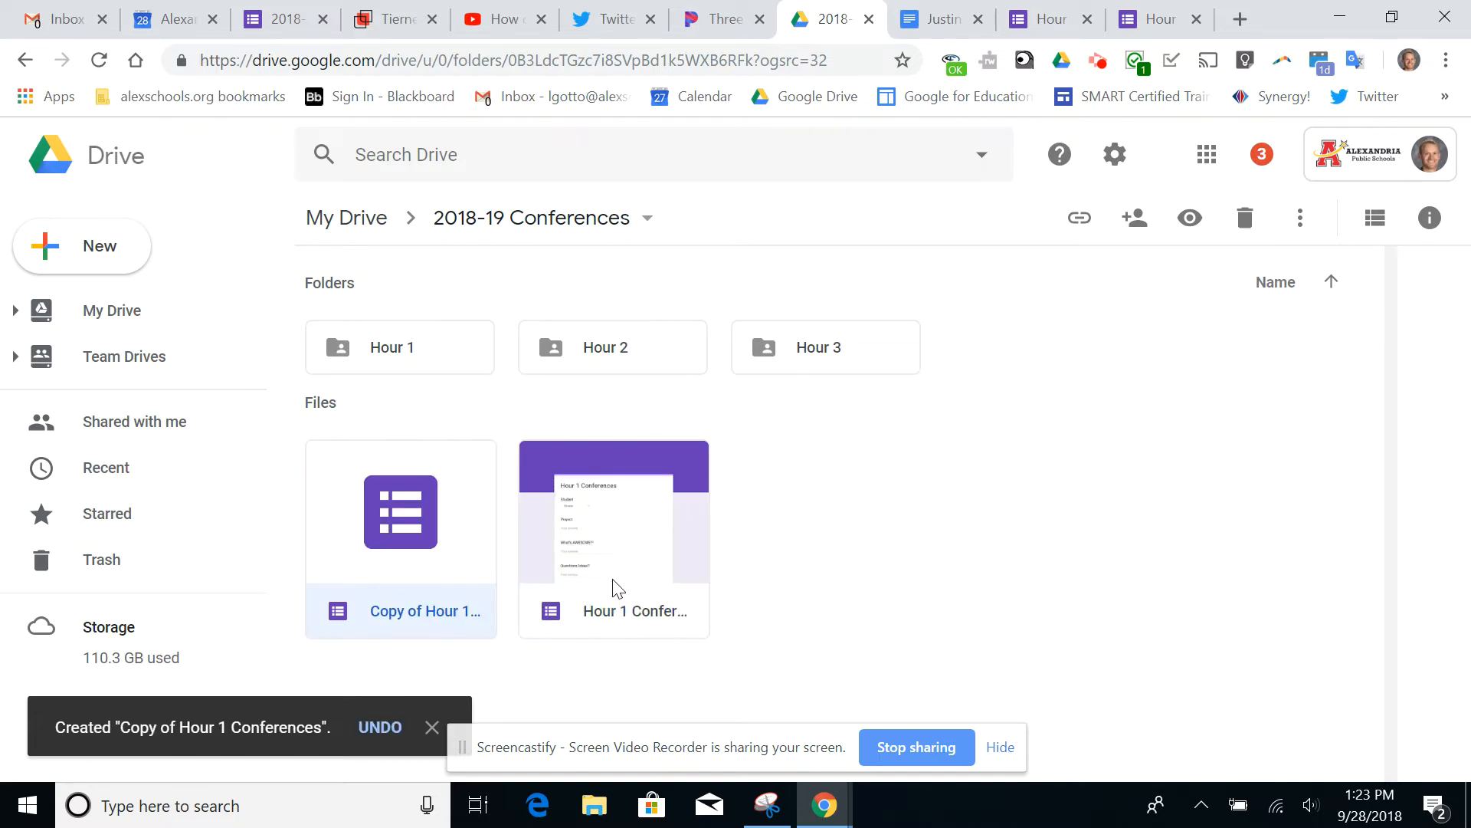
double_click(404, 504)
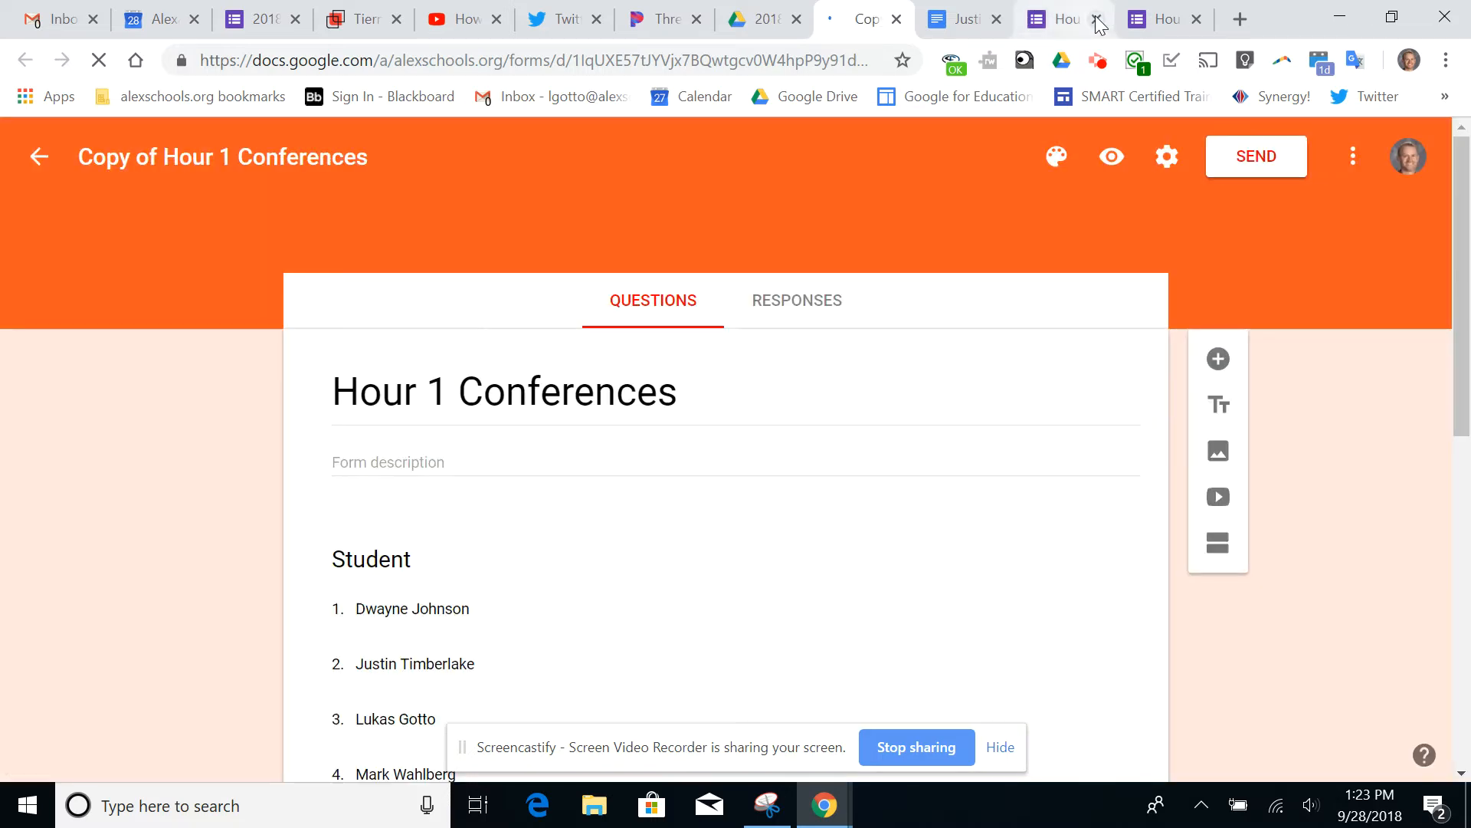
Close the two leftover conference form tabs and the open student document, keeping the copied form open
left_click(1097, 19)
left_click(1096, 19)
left_click(1097, 19)
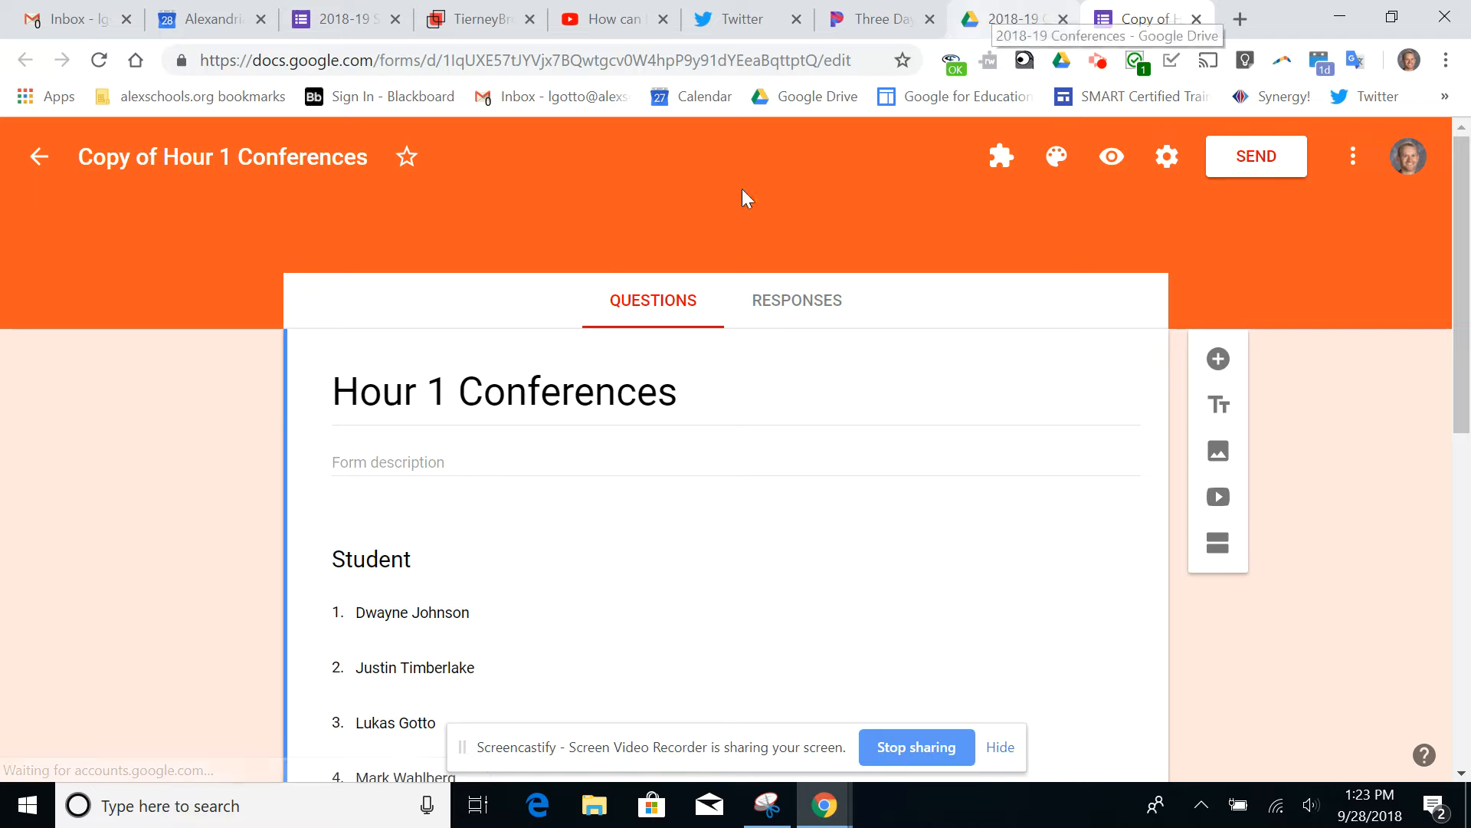
Rename the copied form file as Hour 2 Conferences
left_click(232, 163)
key("BackSpace")
type("2")
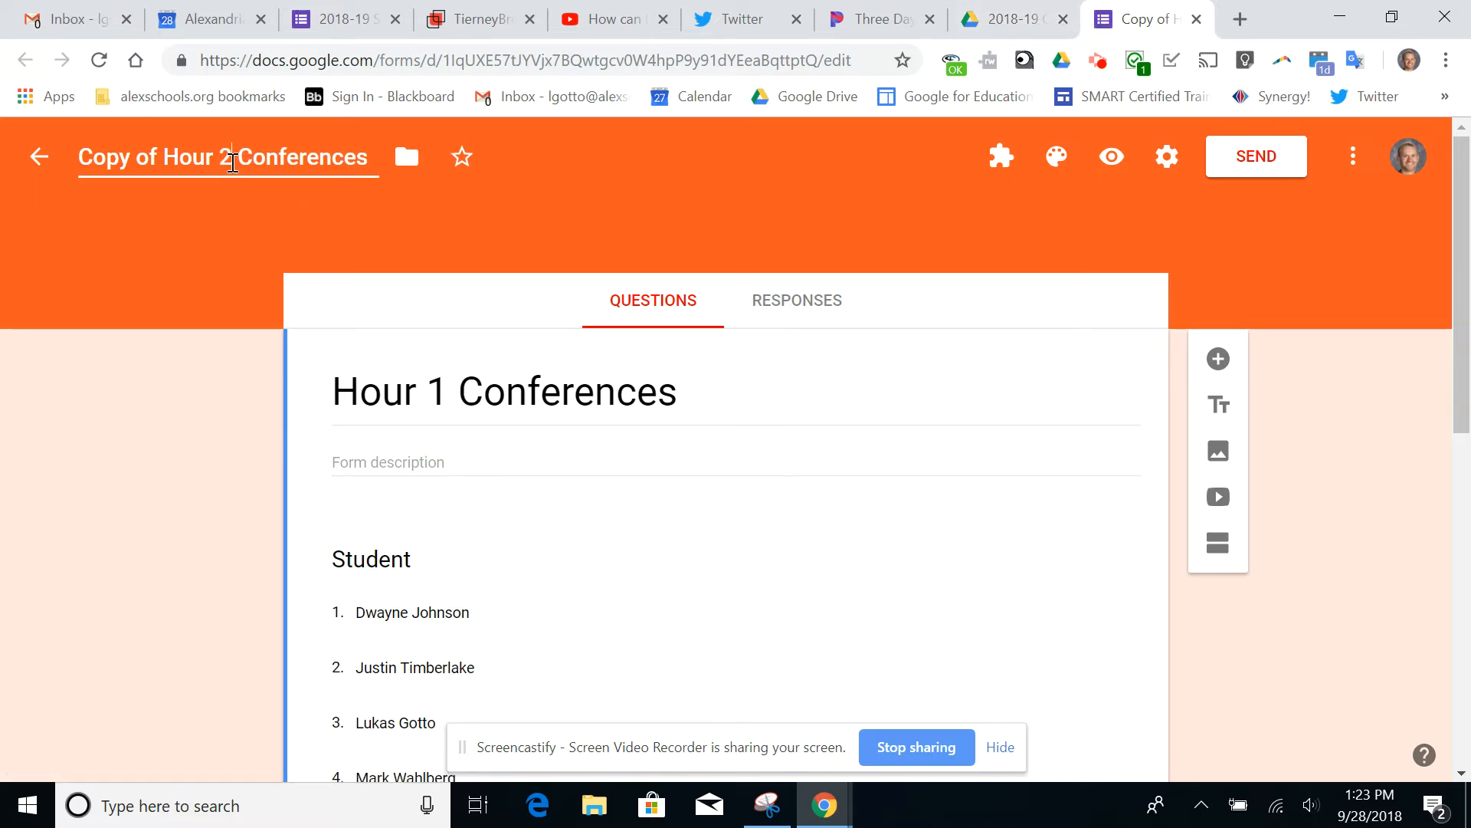
key("Left")
key("Left")
key("Left")
key("Left")
key("Left")
key("Left")
key("BackSpace")
key("BackSpace")
key("BackSpace")
key("BackSpace")
key("BackSpace")
key("BackSpace")
key("BackSpace")
key("BackSpace")
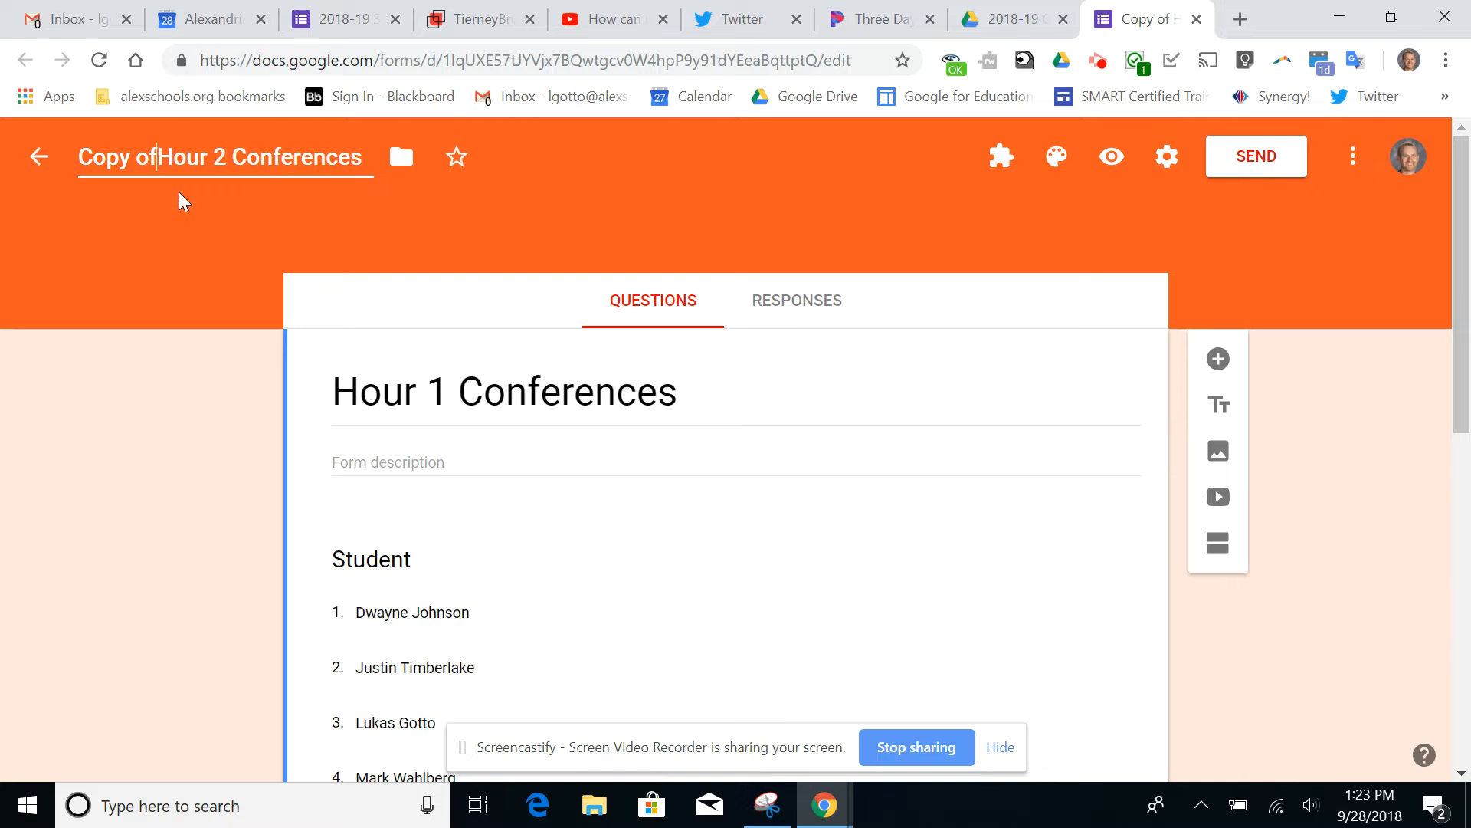
Change the form's displayed title to Hour 2 Conferences
left_click(445, 371)
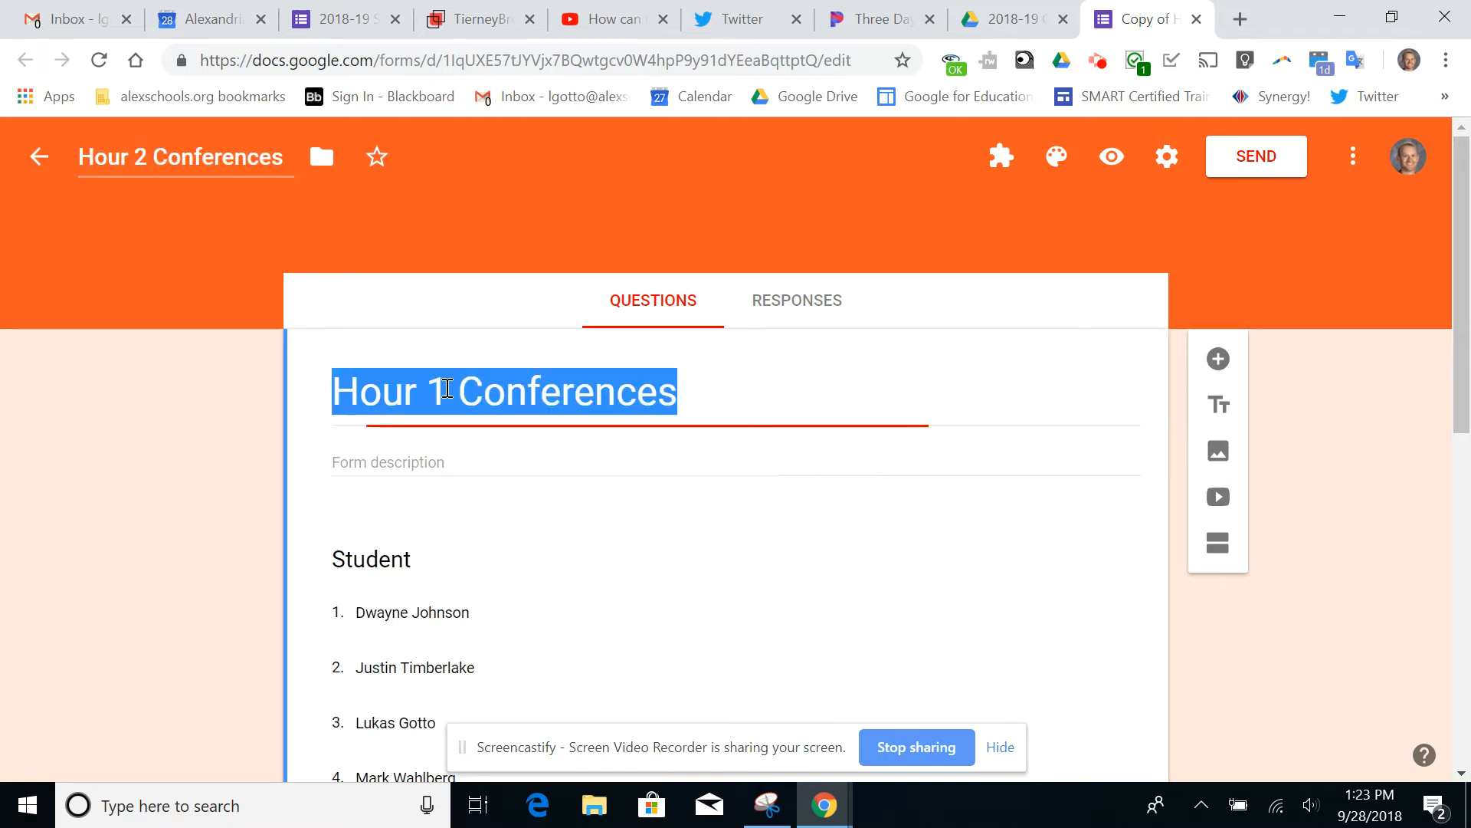
left_click(448, 389)
key("BackSpace")
type("2")
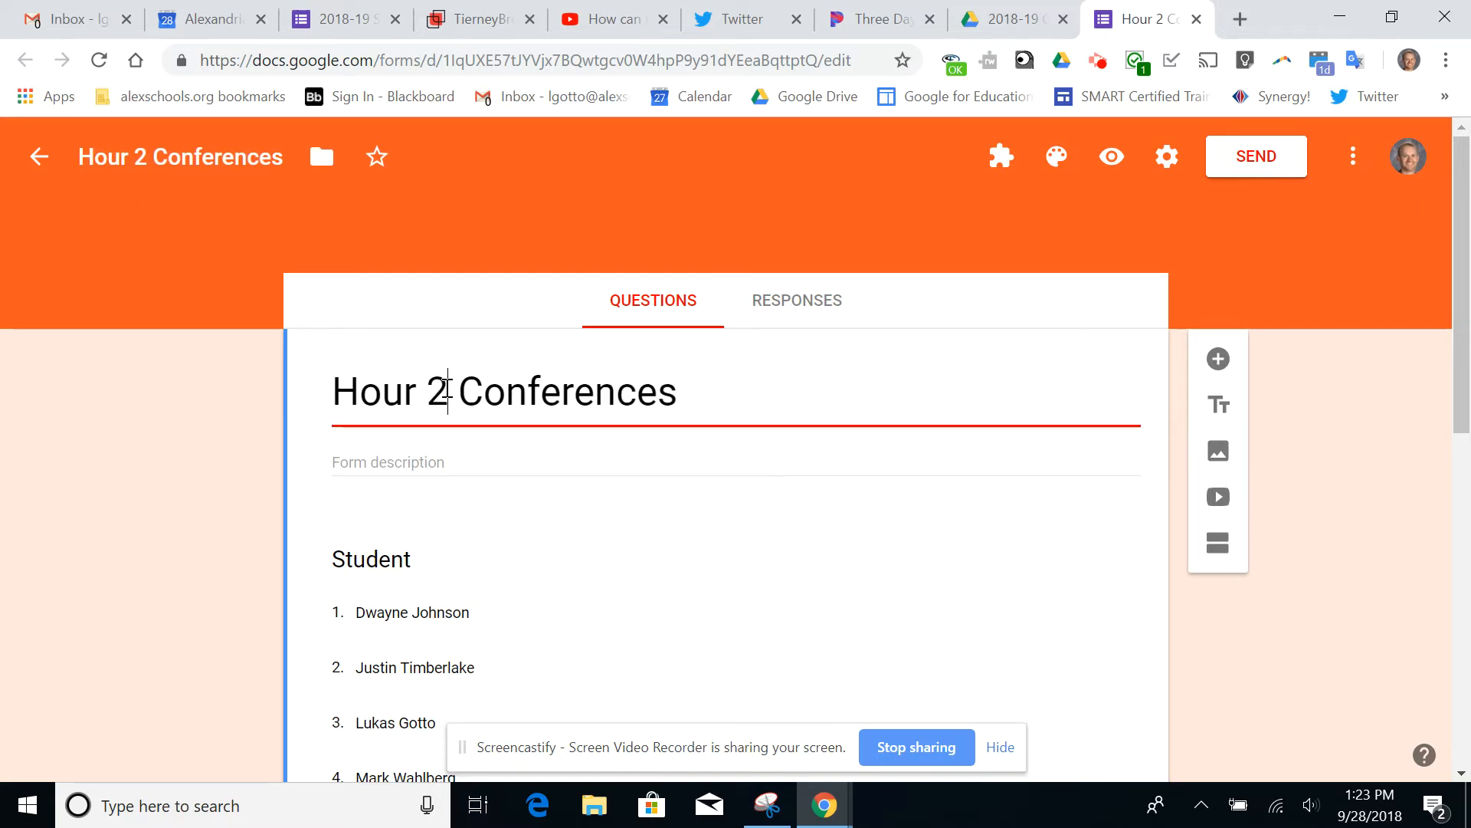
left_click(225, 506)
Review the form's questions from Student through Project, What's AWESOME?!, Questions/ideas? and Next Steps
scroll(225, 505, "down", 1)
scroll(225, 506, "down", 1)
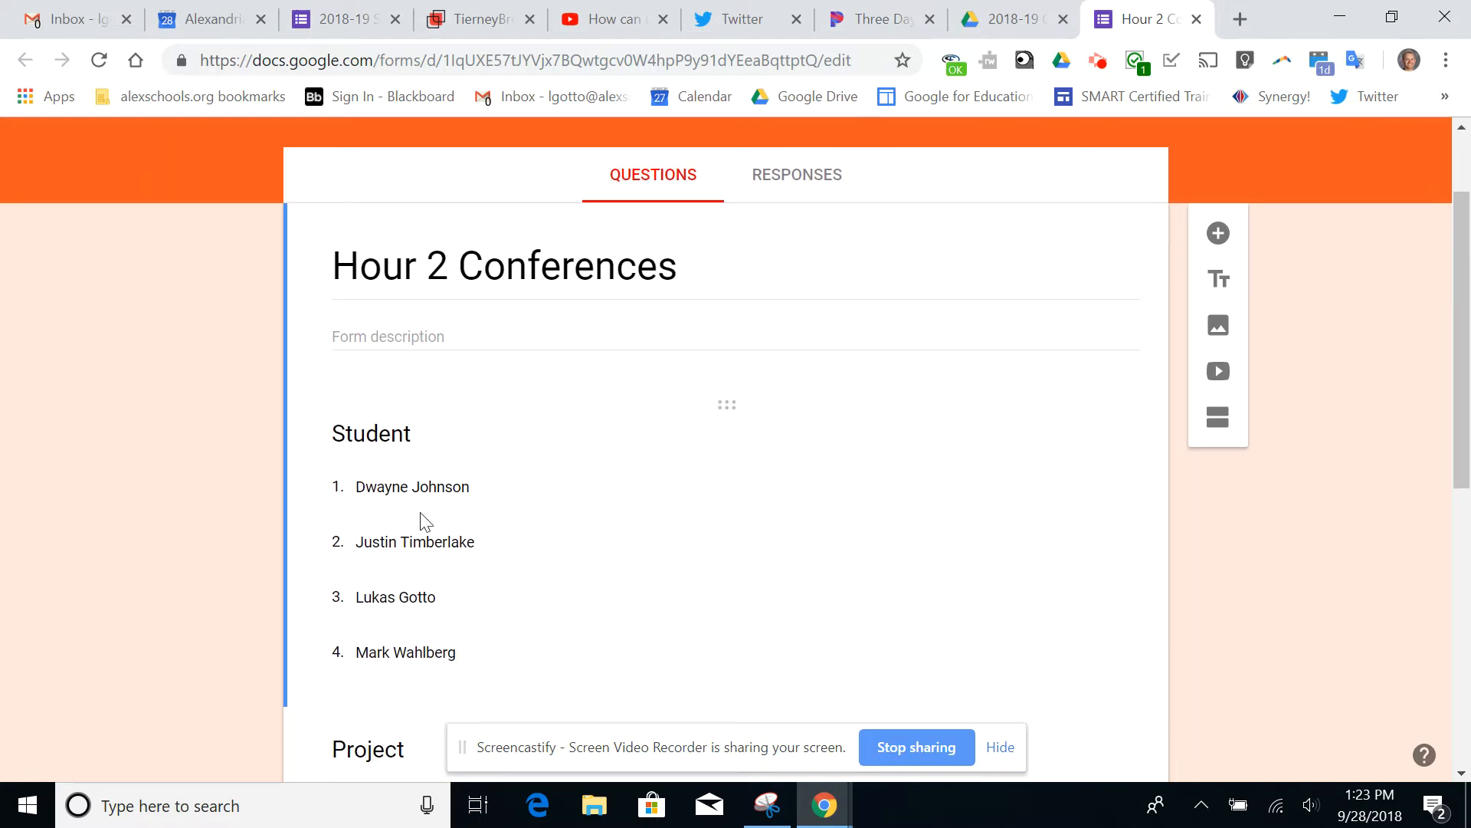
scroll(539, 530, "down", 1)
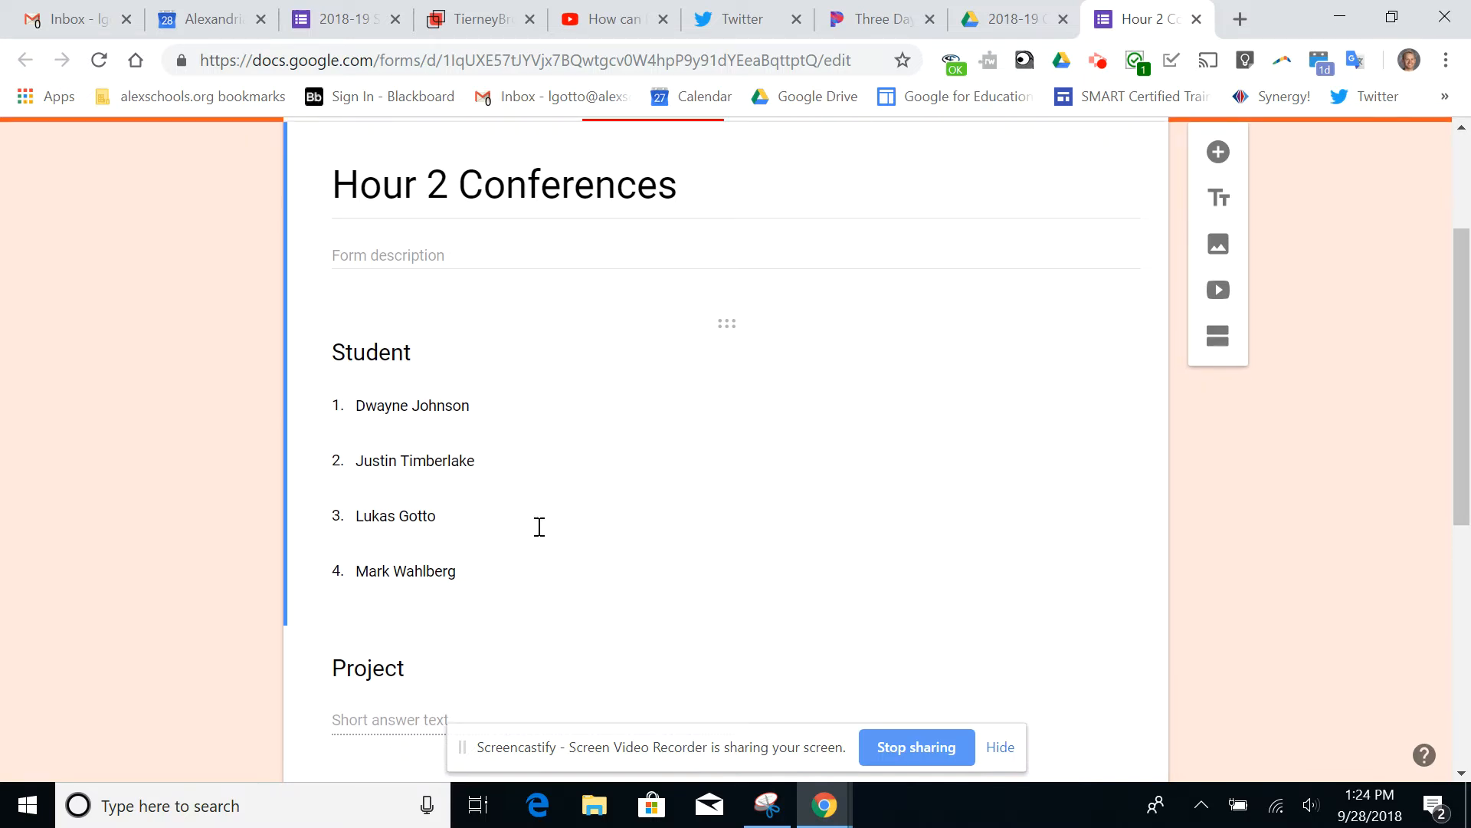
scroll(538, 527, "down", 3)
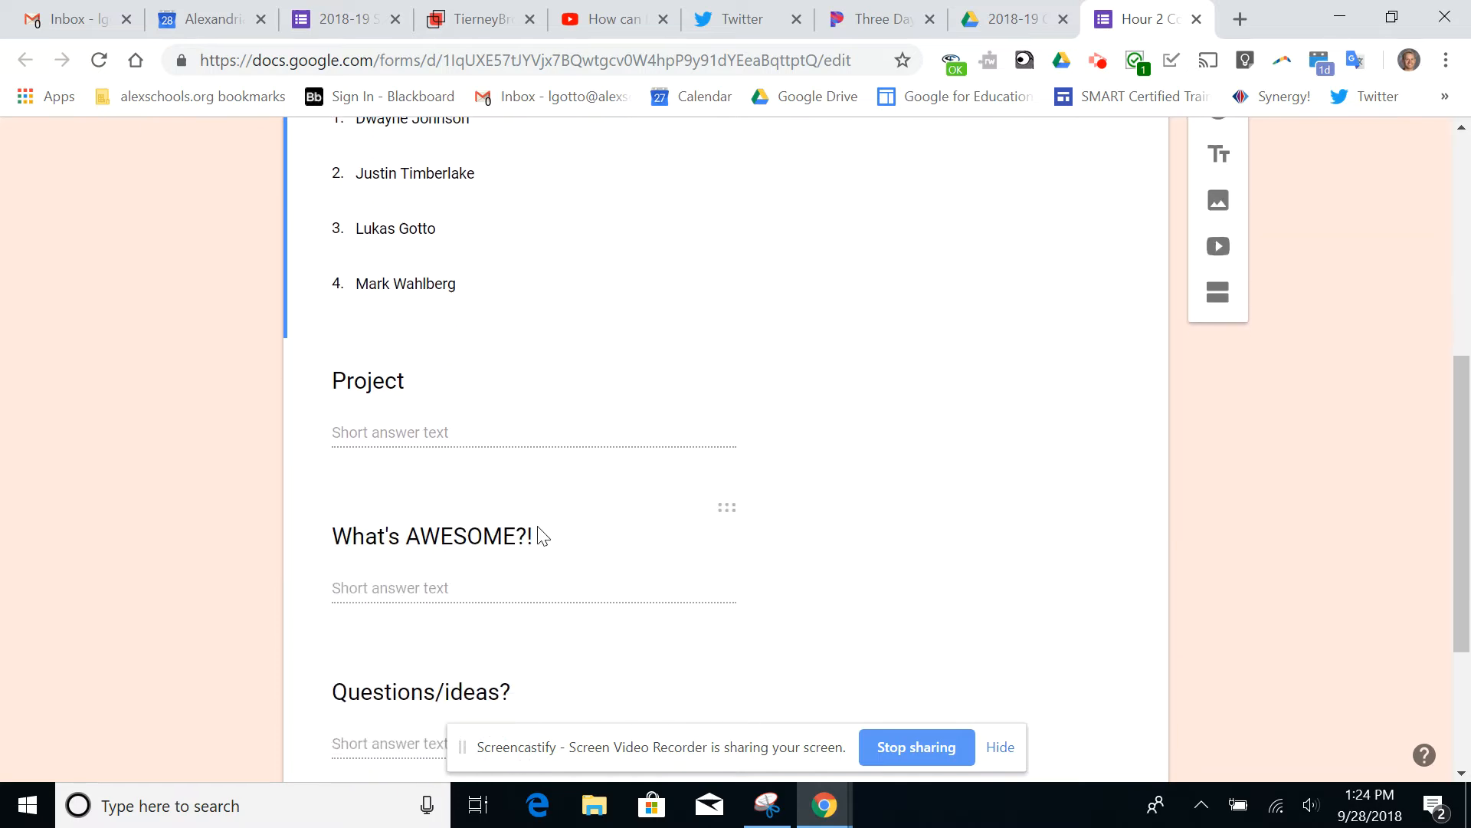
scroll(538, 534, "down", 2)
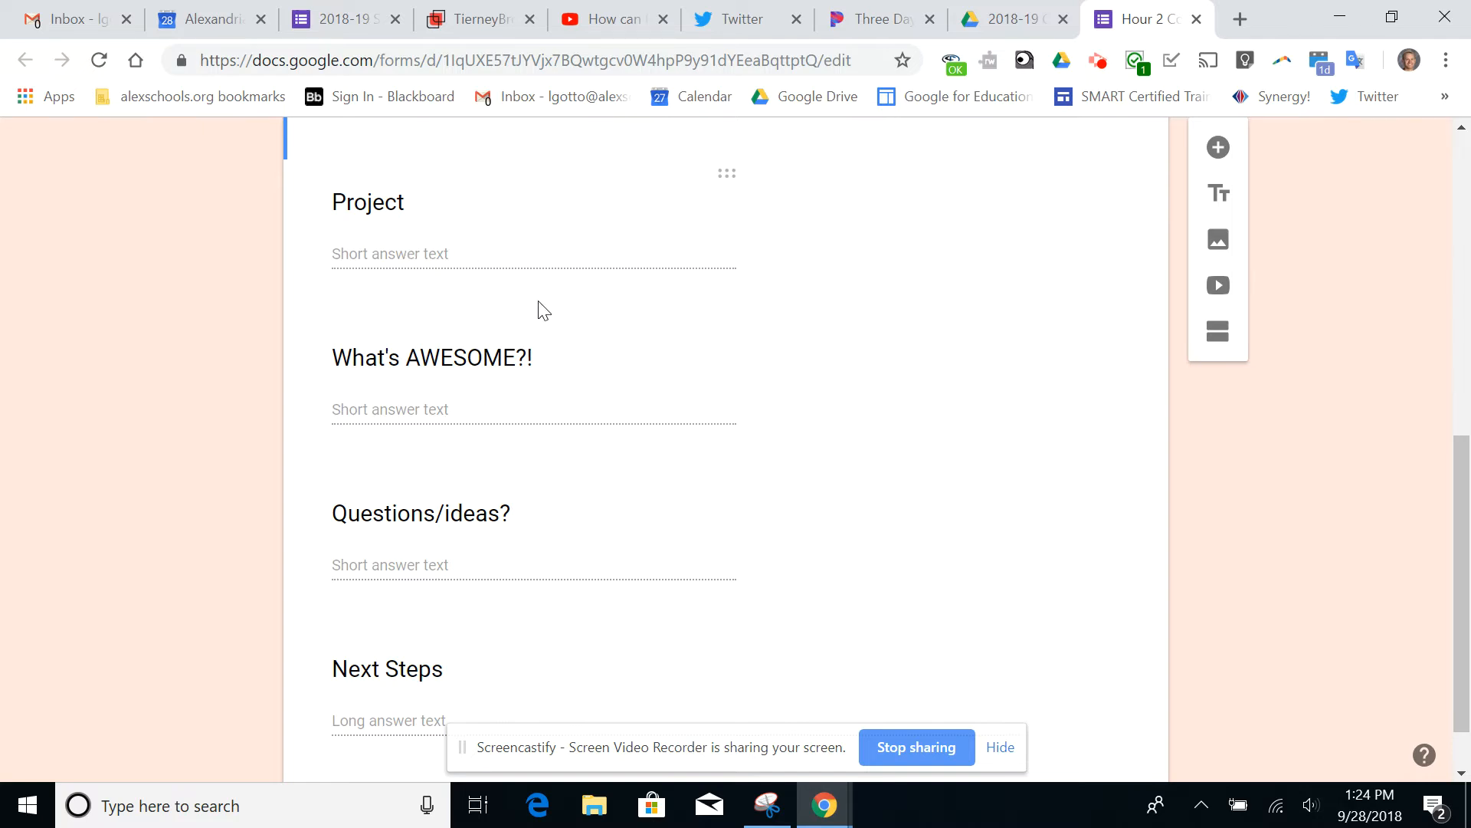
scroll(542, 308, "down", 1)
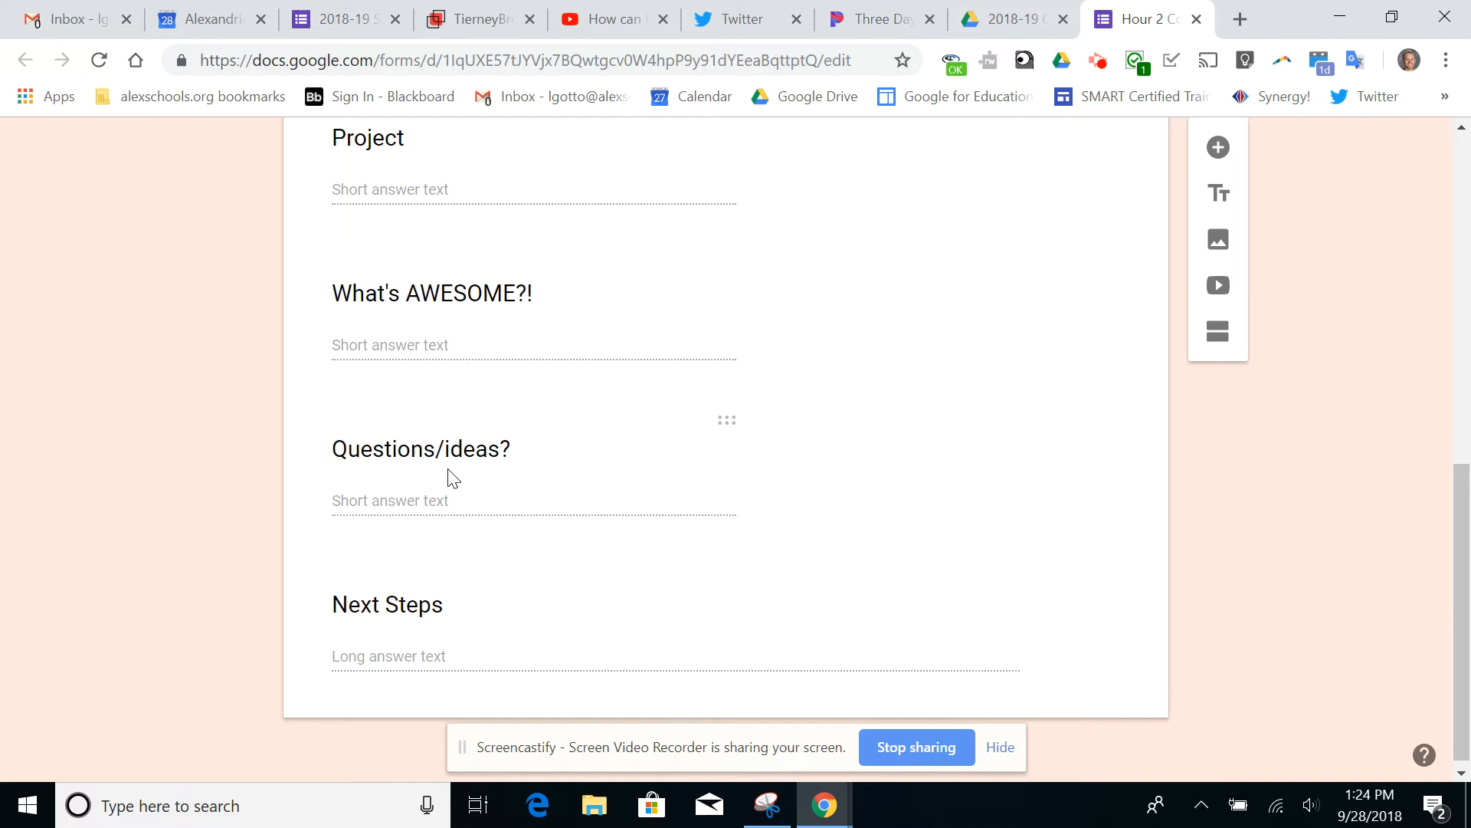
scroll(453, 477, "down", 1)
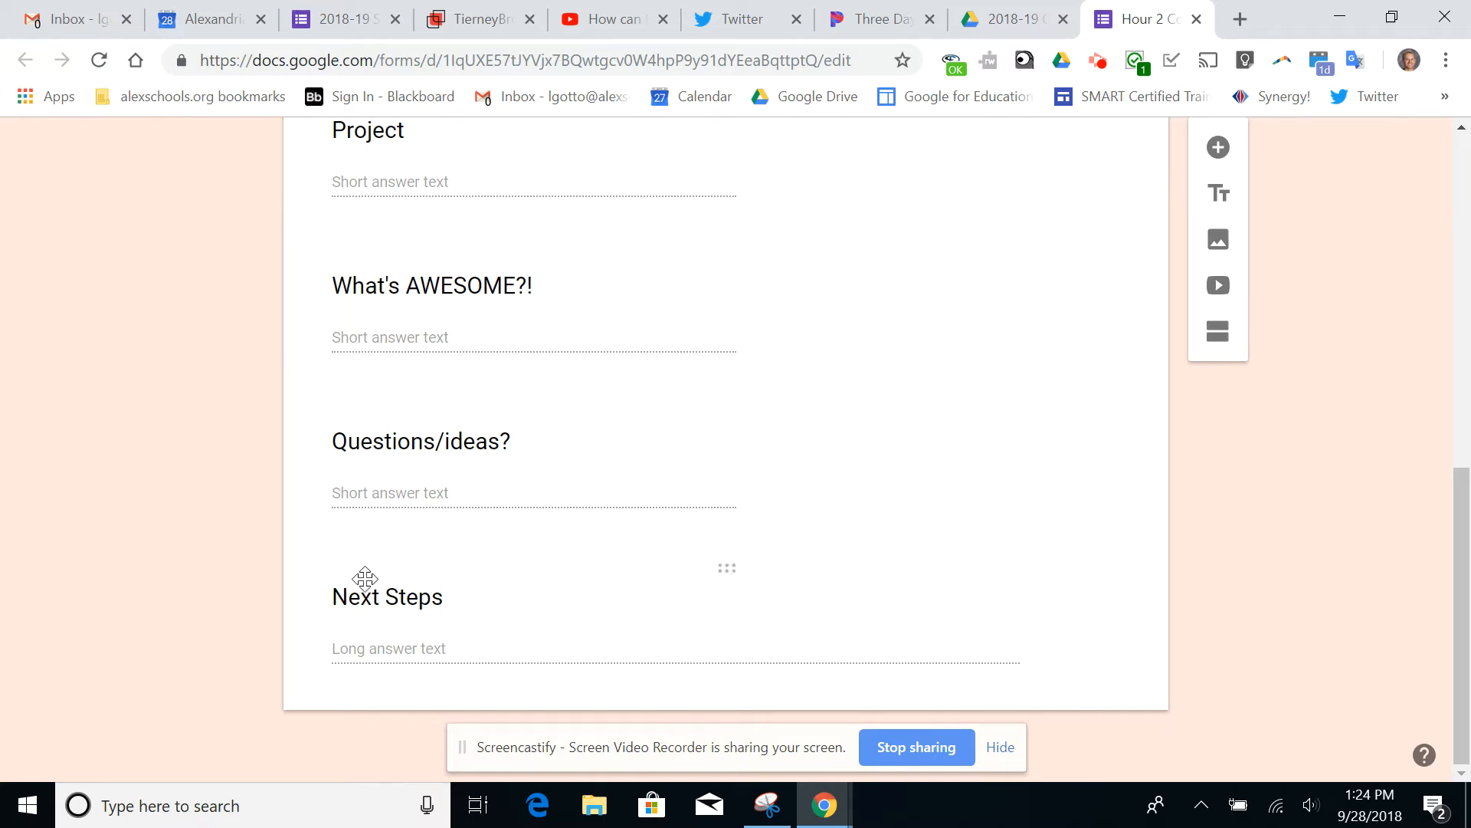
scroll(846, 383, "up", 5)
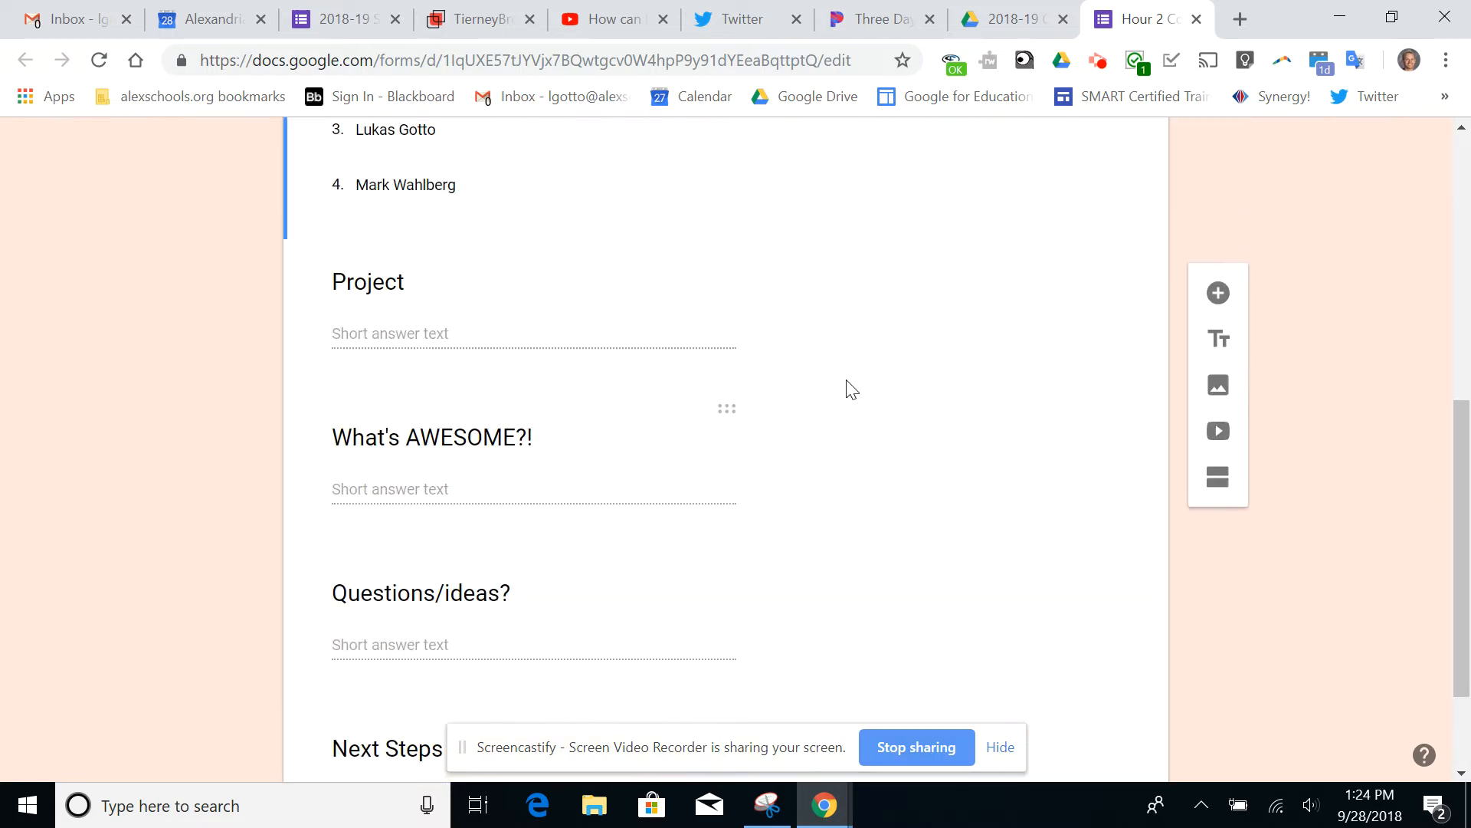
scroll(849, 381, "up", 5)
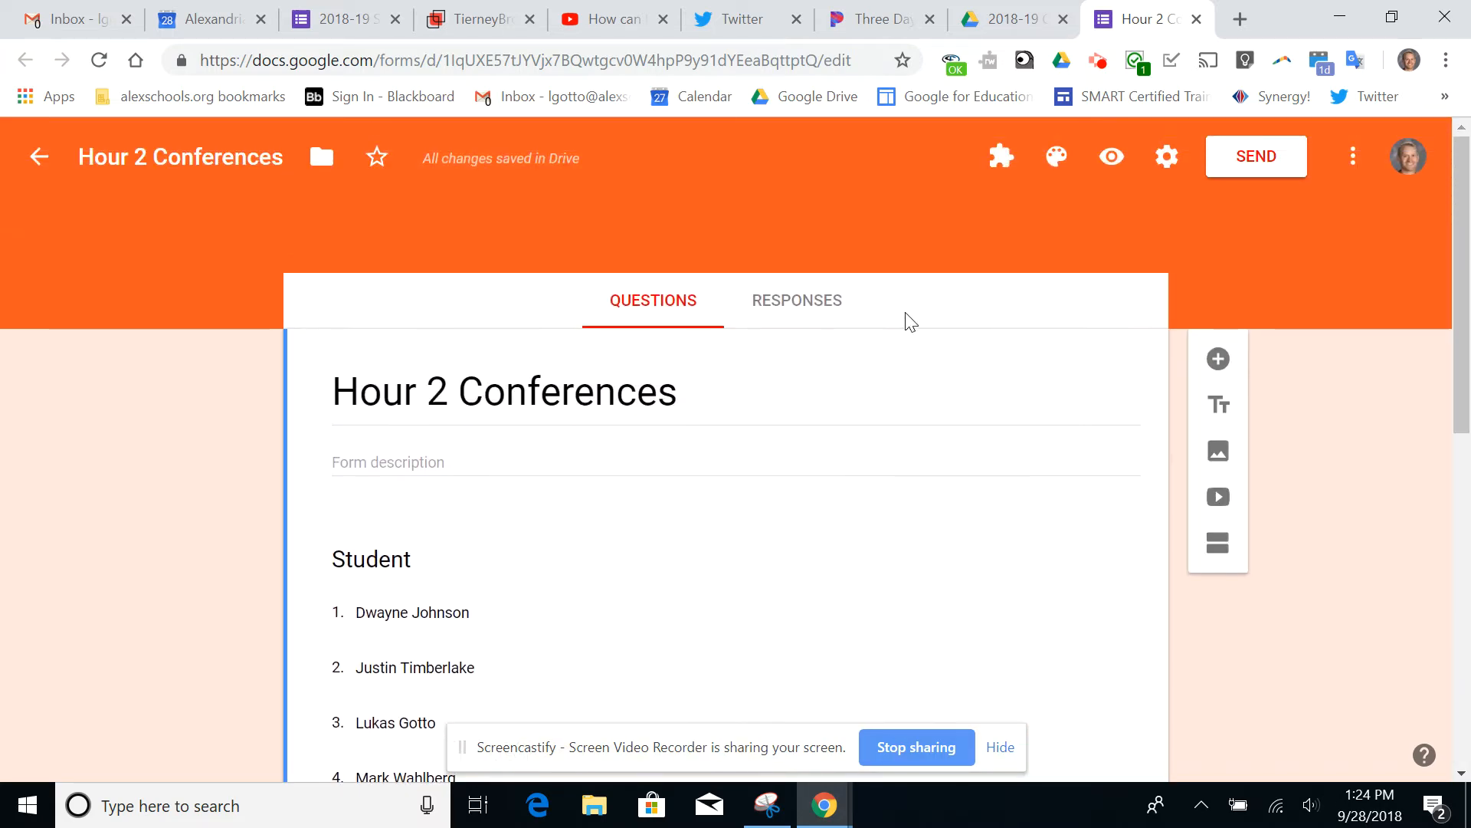
Check the form's installed add-ons, and search the web for doc appender to open its Chrome Web Store page
left_click(999, 170)
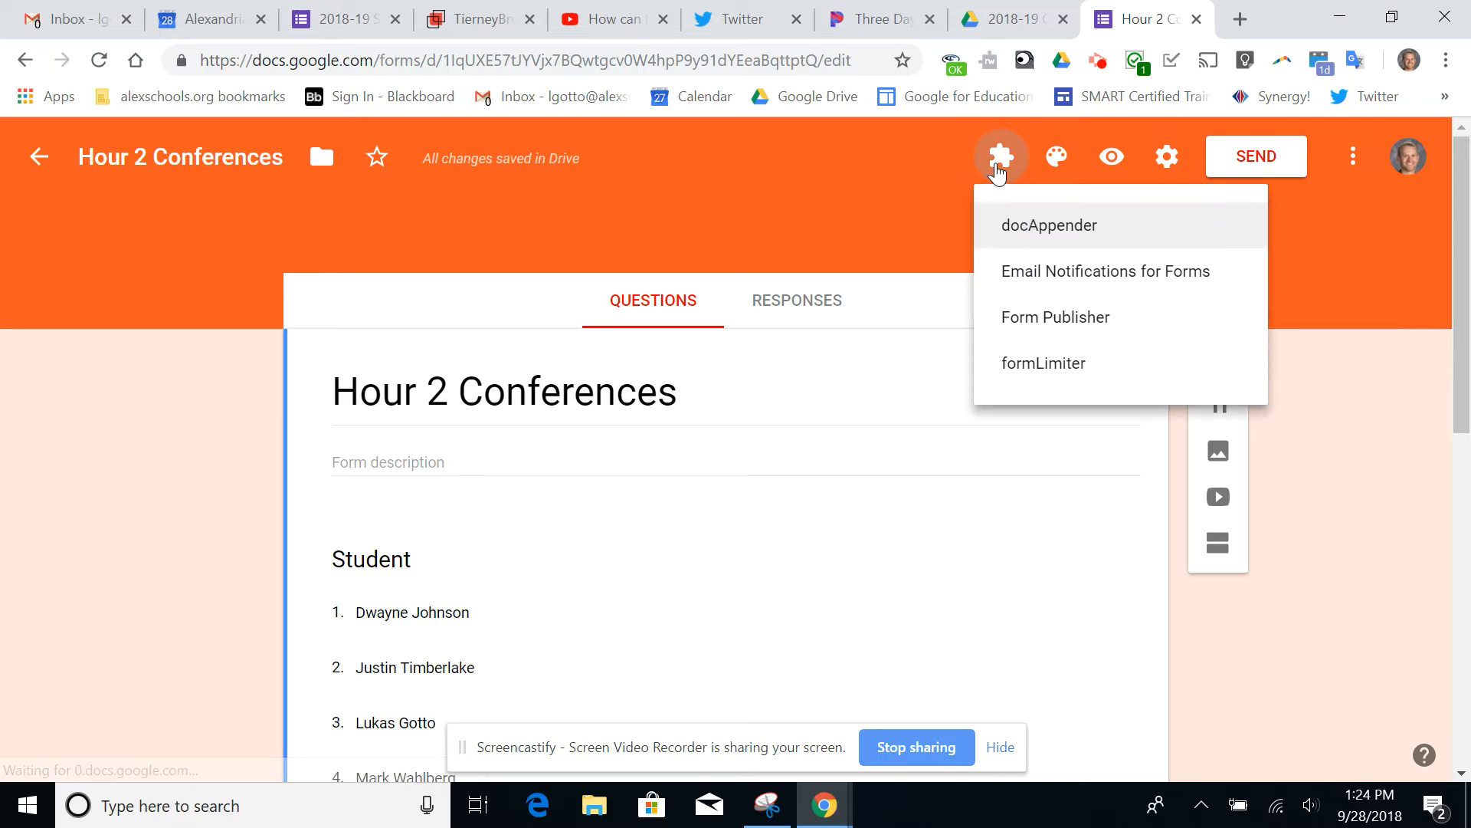
left_click(841, 210)
left_click(1239, 19)
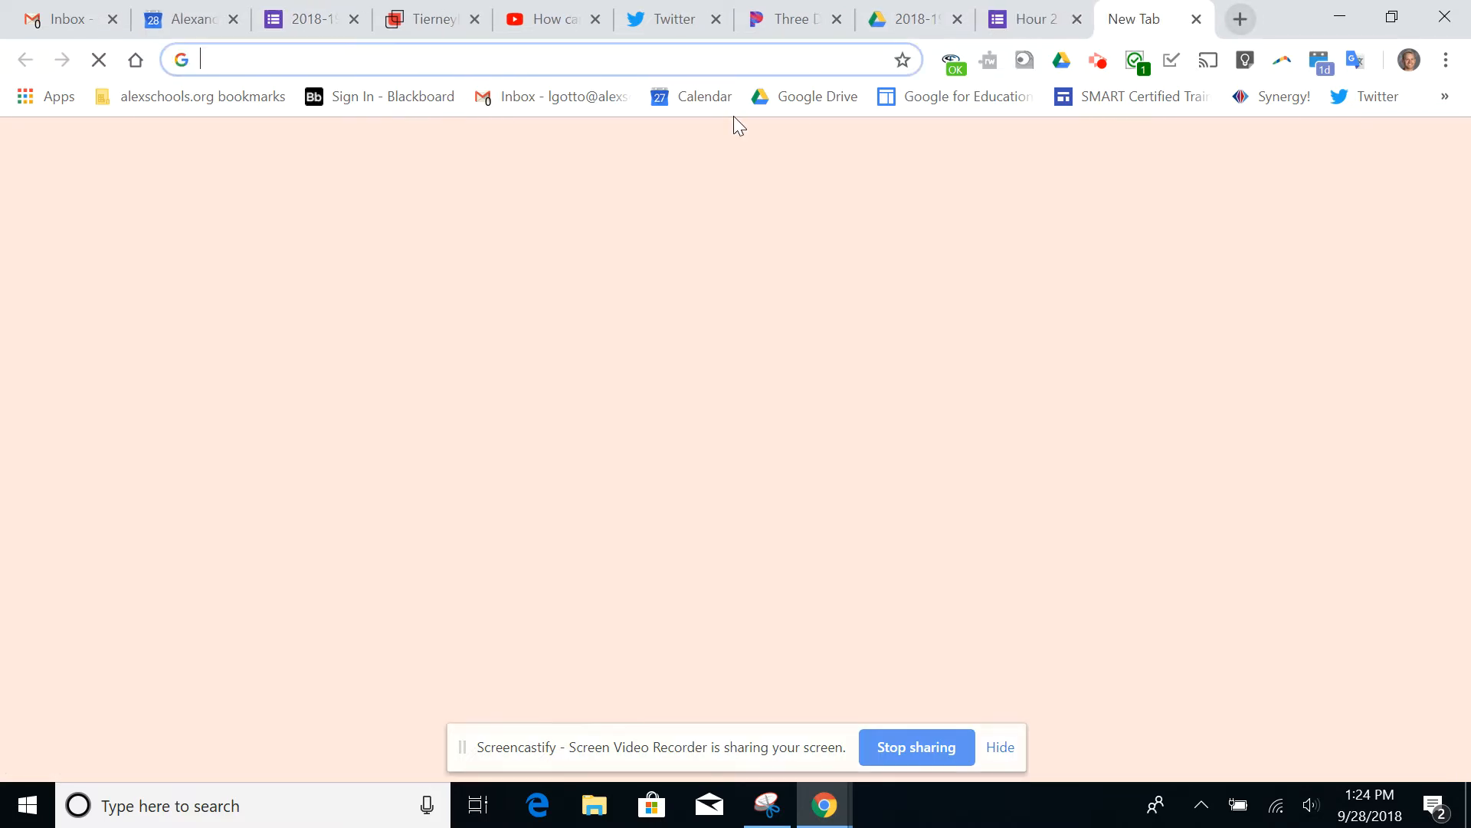
type("doc a")
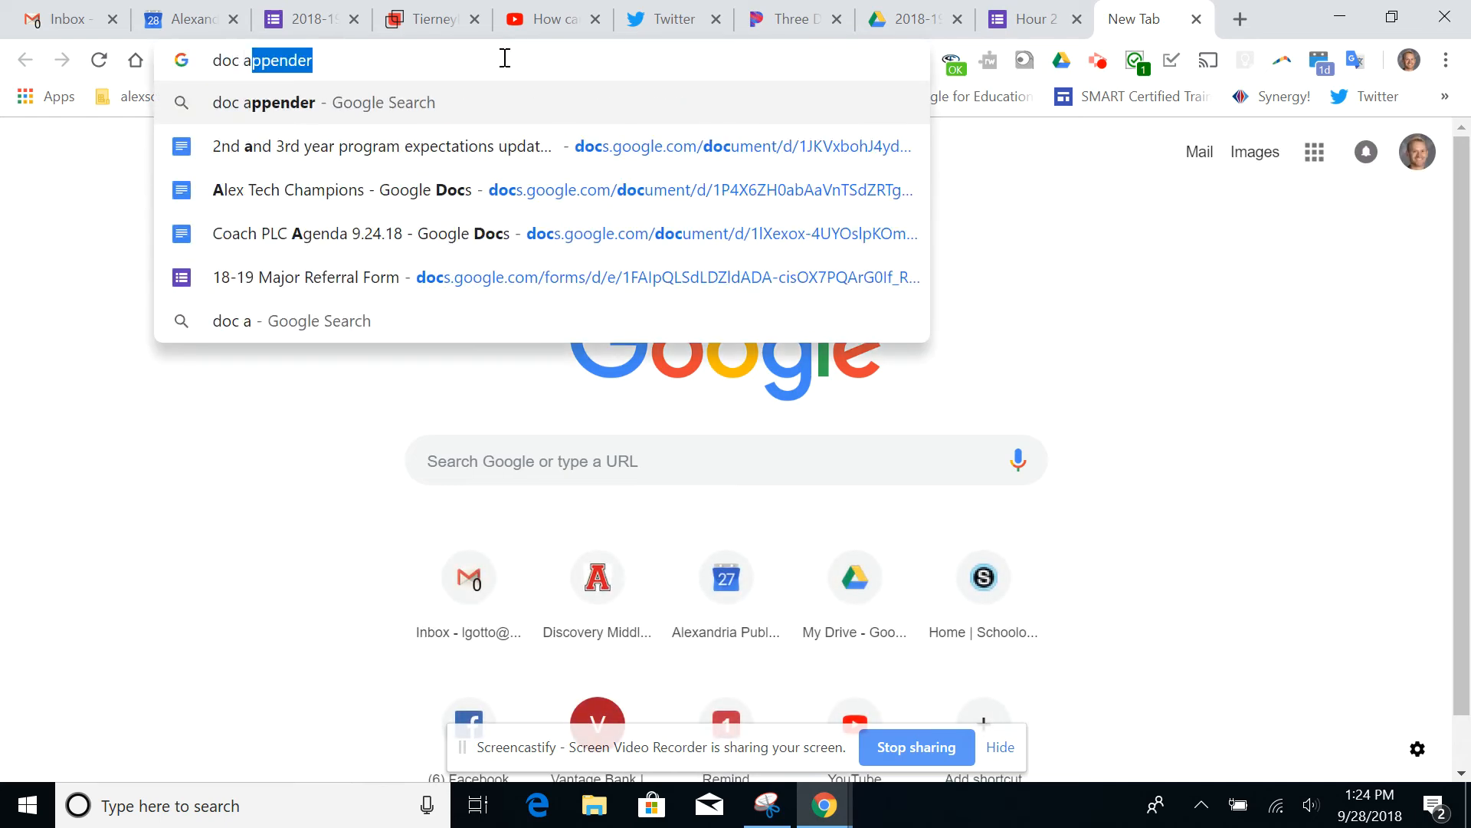
type("ppe")
key("Return")
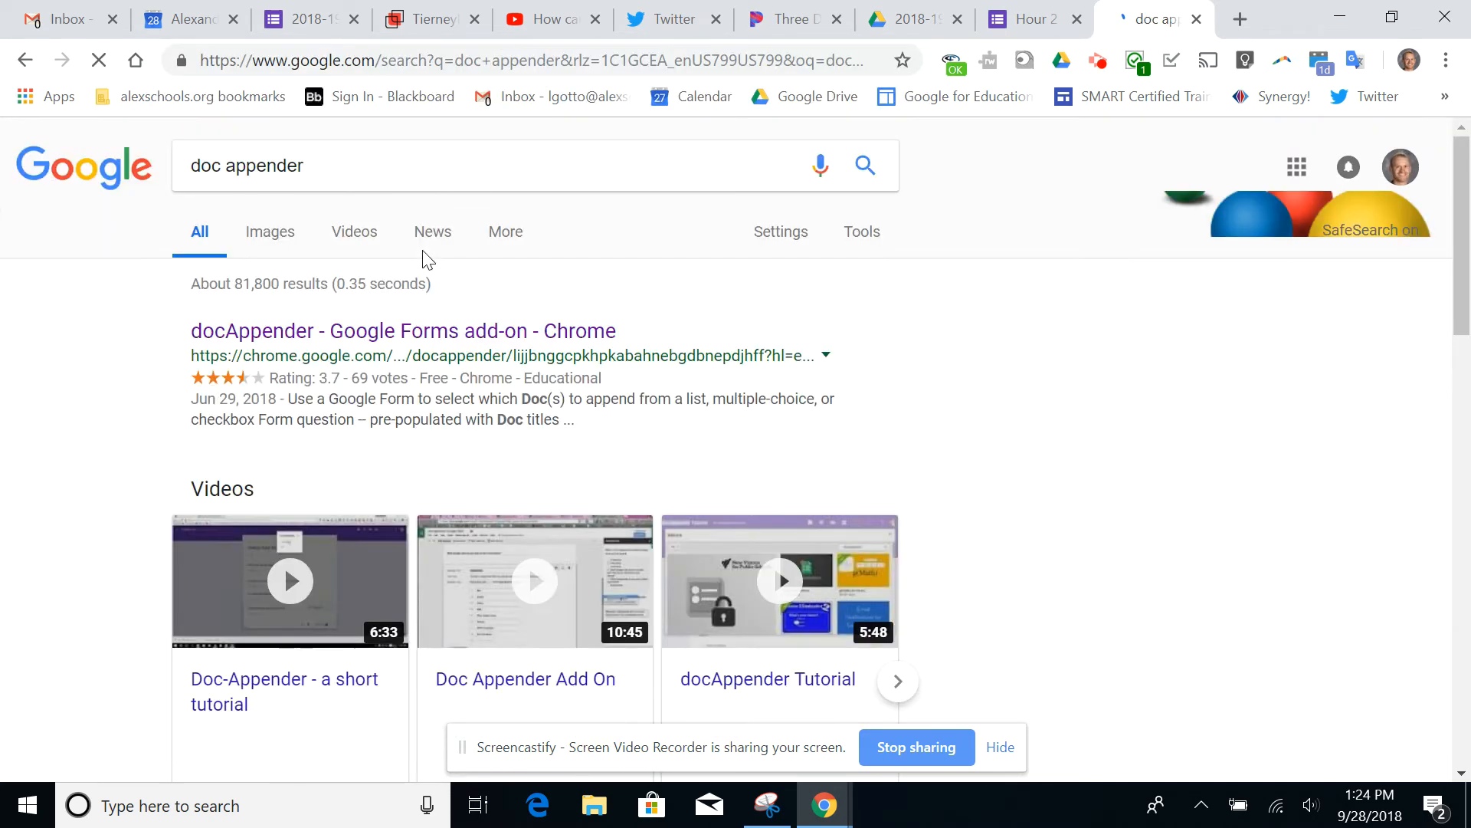
left_click(448, 341)
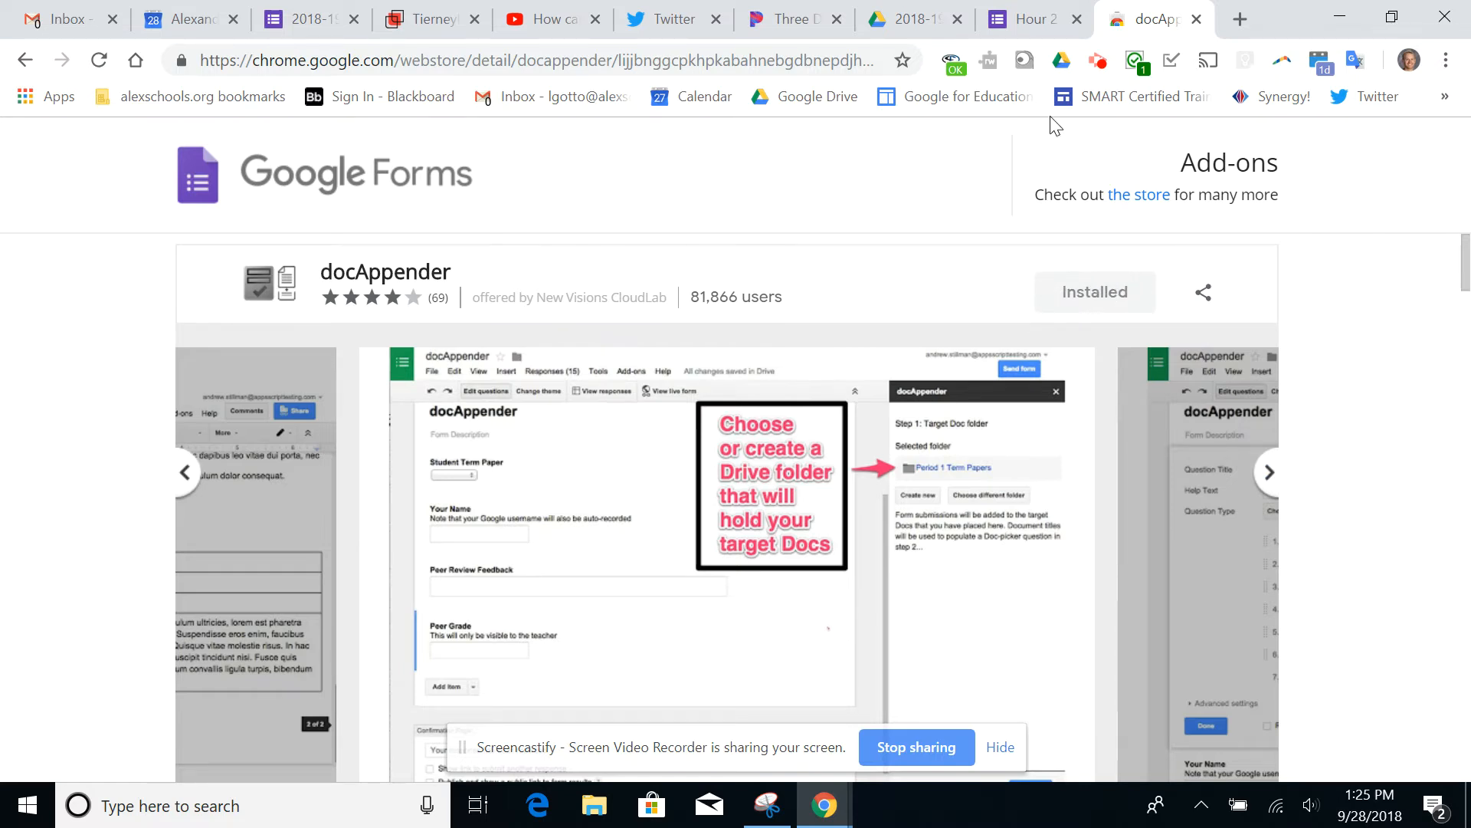
Return to the Hour 2 Conferences form and open the docAppender sidebar
left_click(1030, 19)
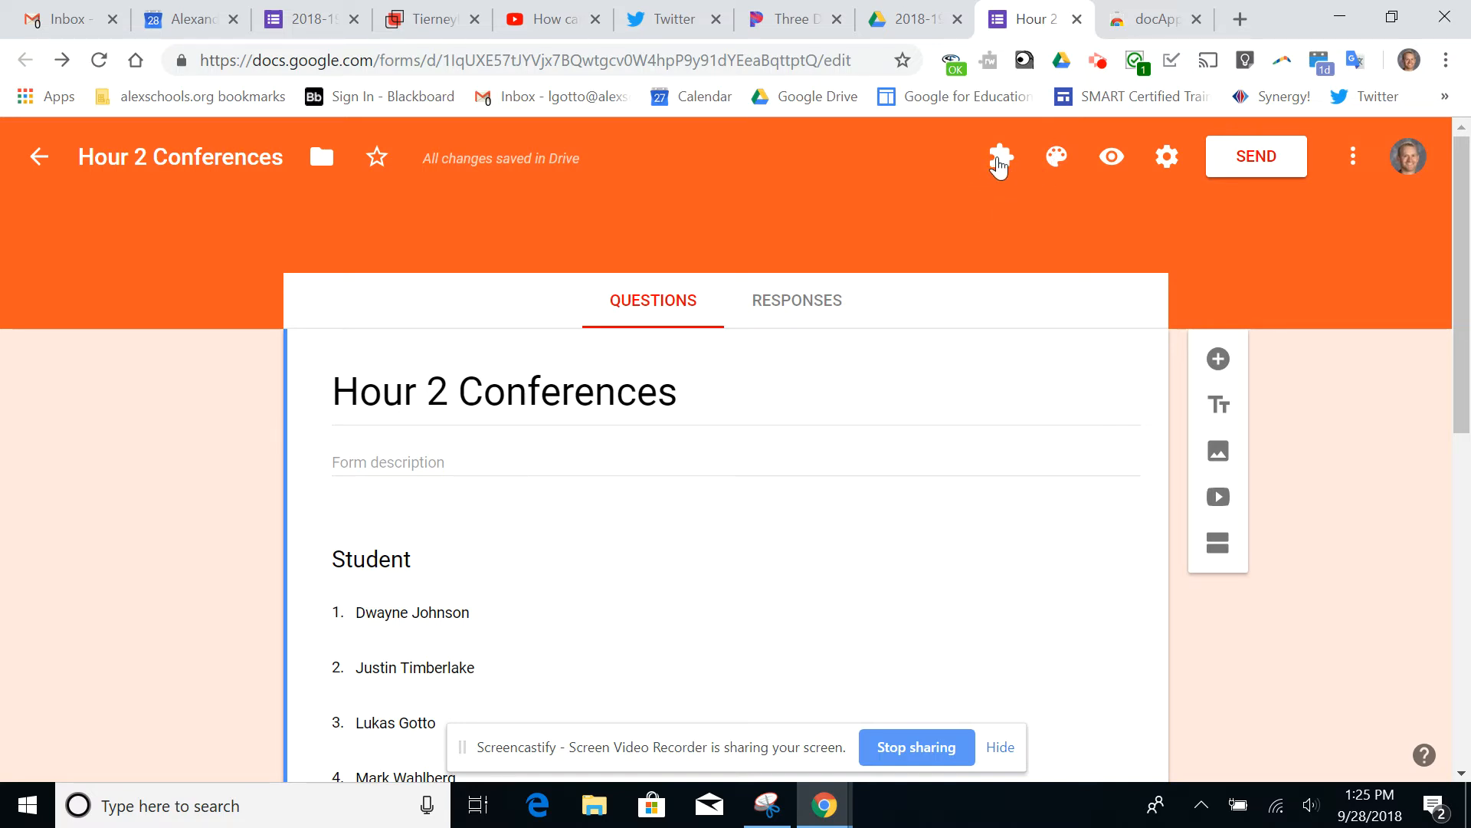
left_click(1000, 158)
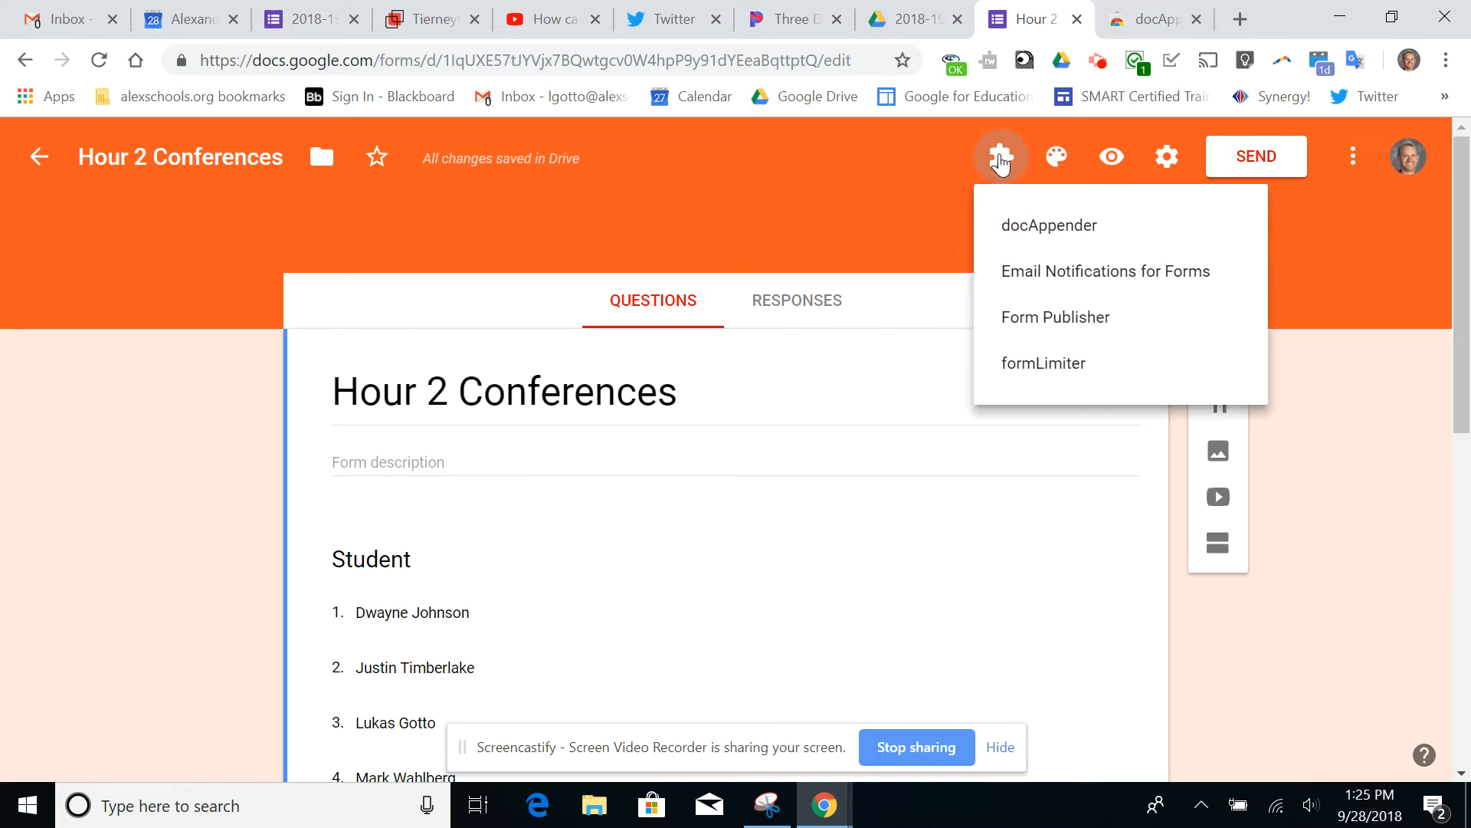
left_click(1028, 233)
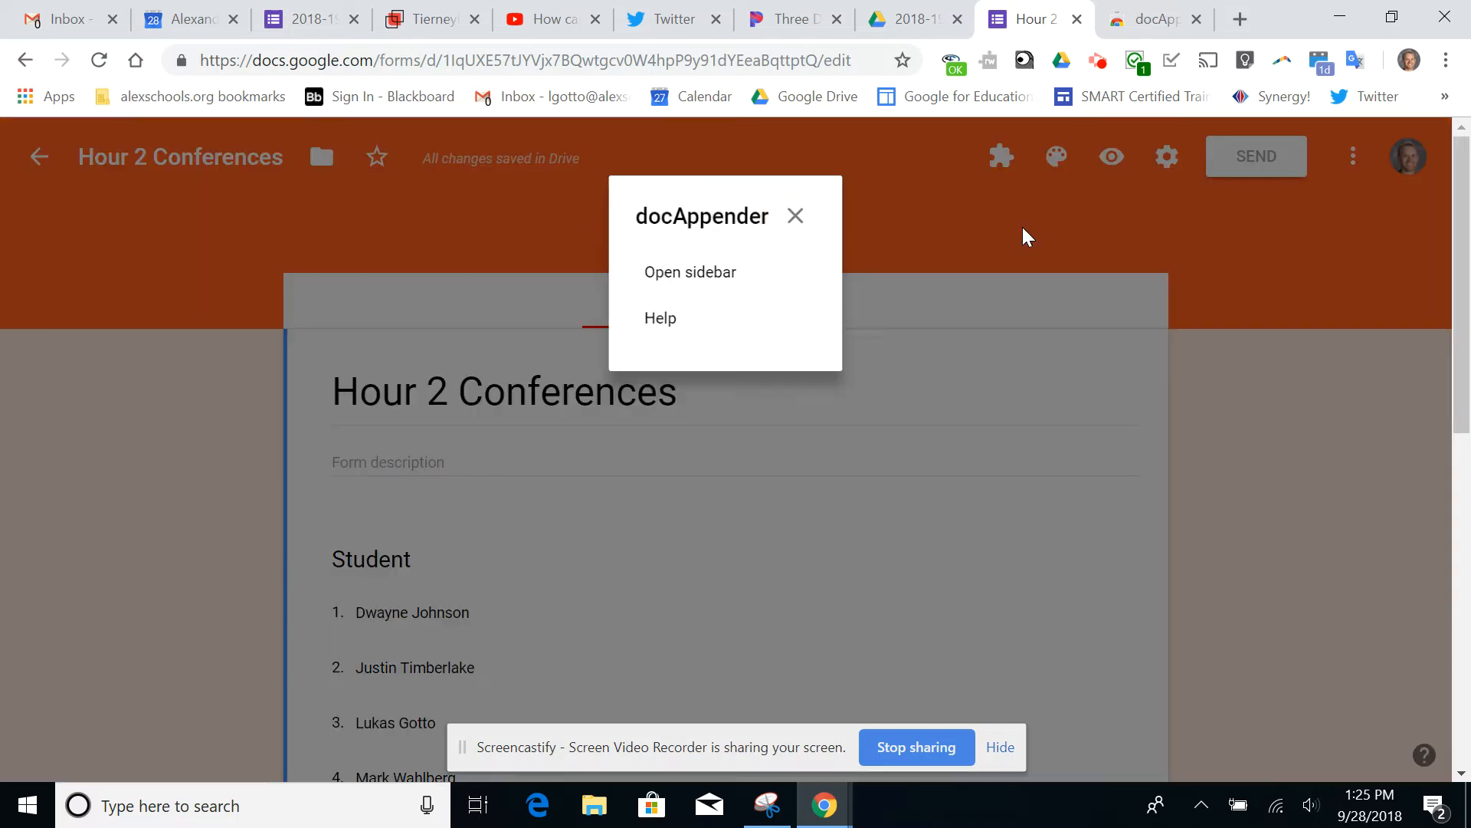
left_click(691, 273)
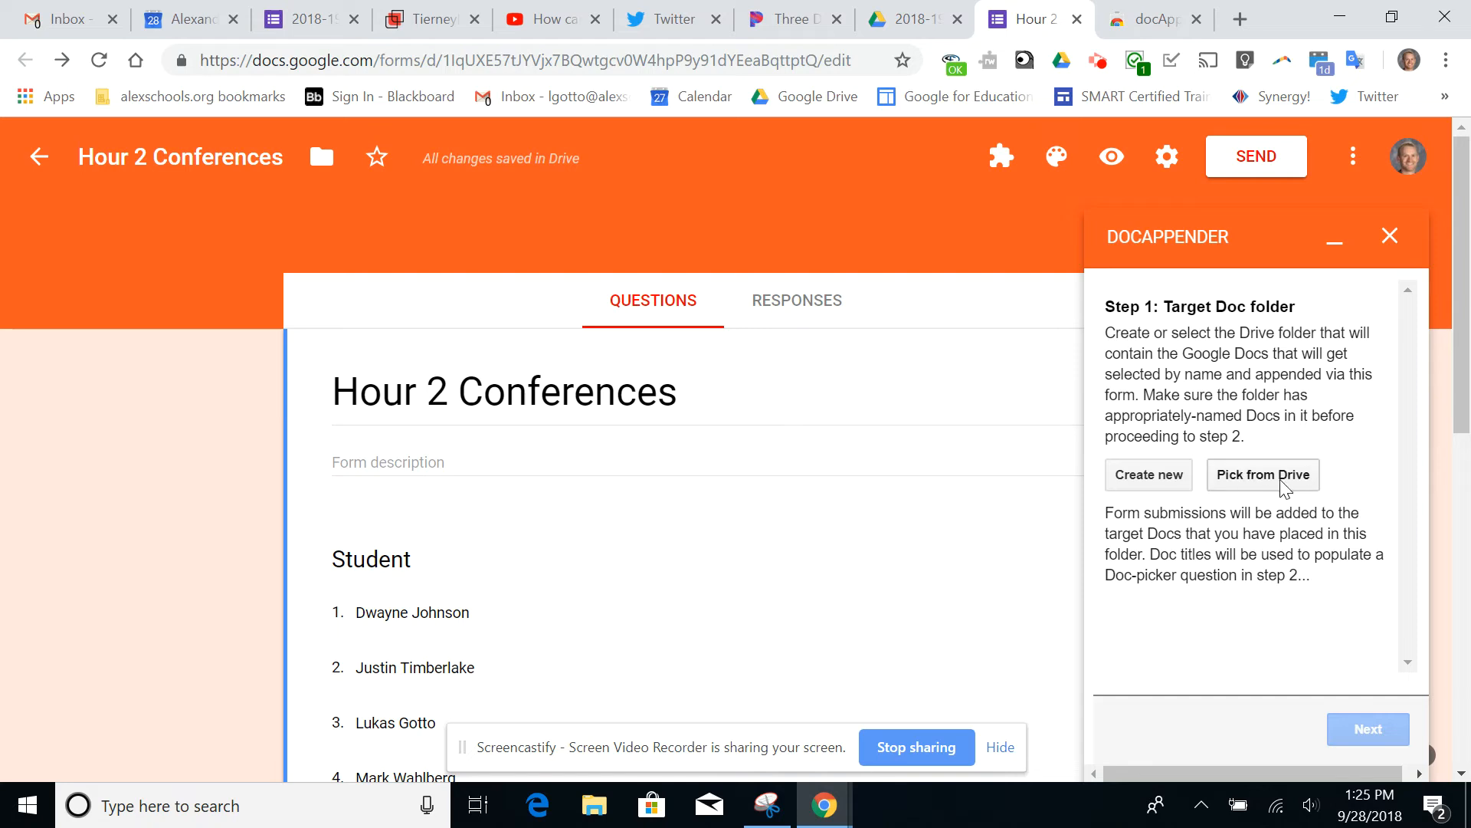
Choose the Hour 2 folder inside 2018-19 Conferences as docAppender's target Doc folder and continue to the Doc-picker question
left_click(1241, 473)
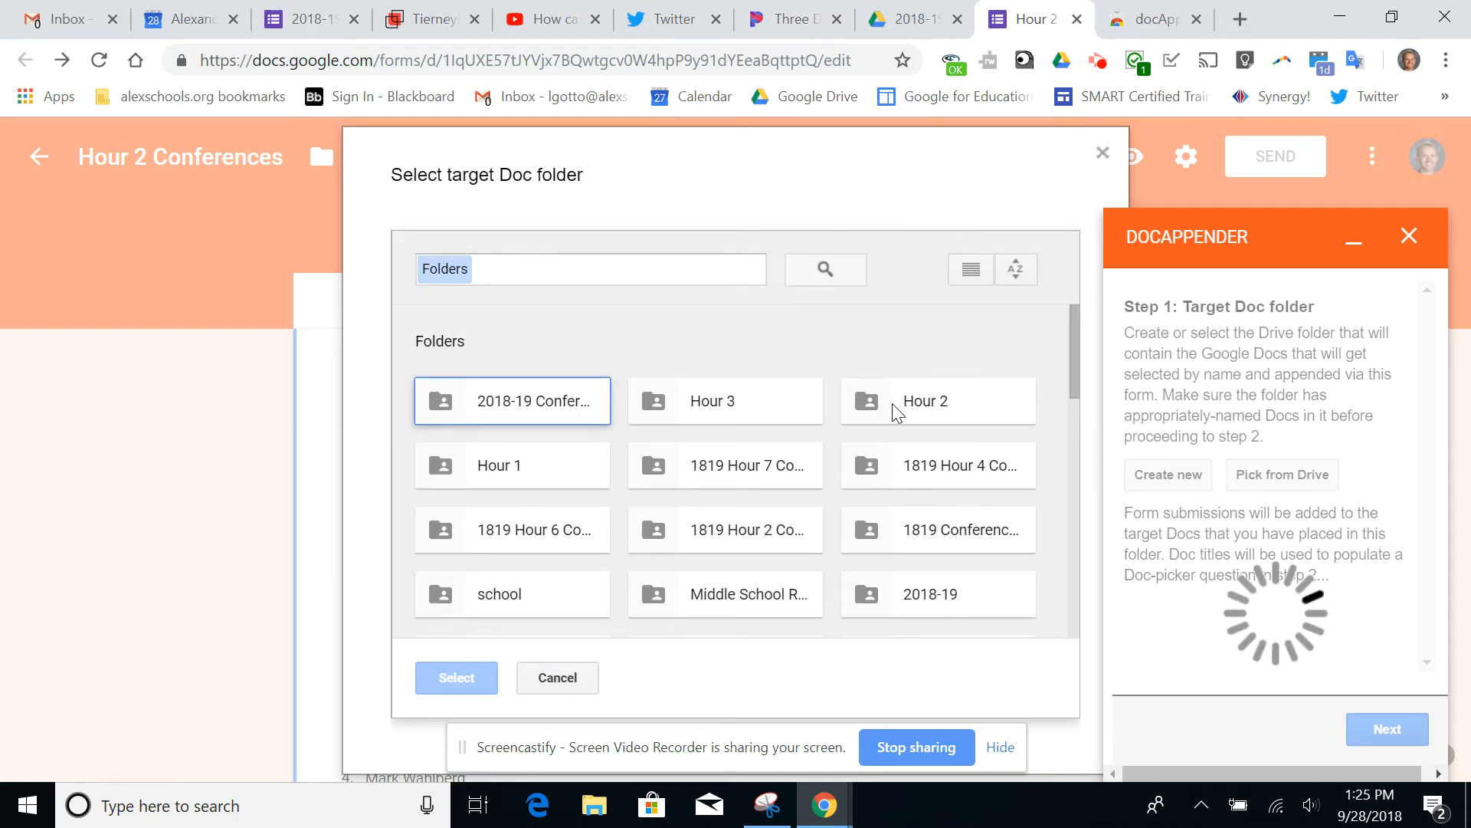
double_click(498, 402)
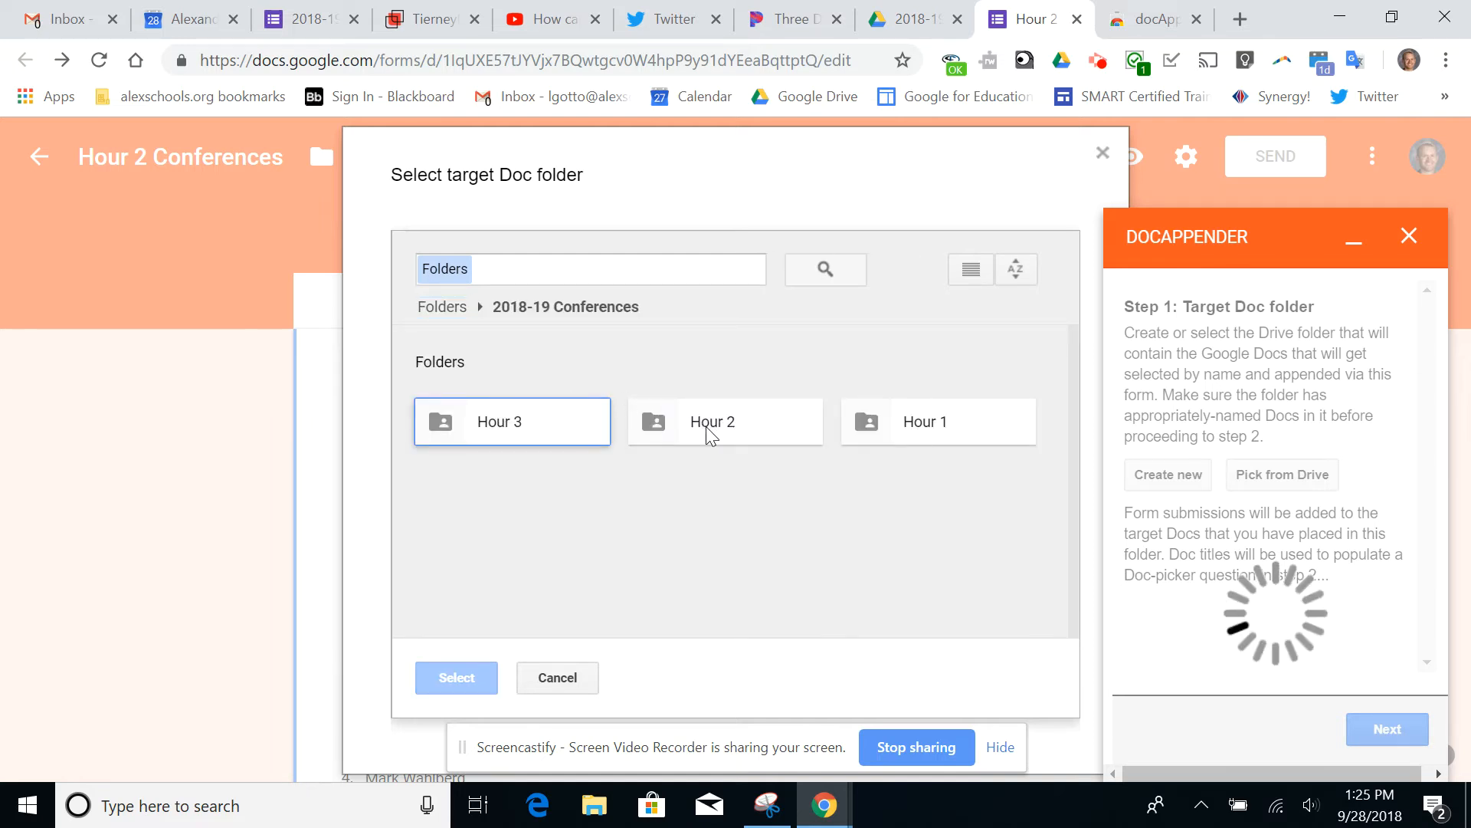
left_click(706, 426)
left_click(449, 678)
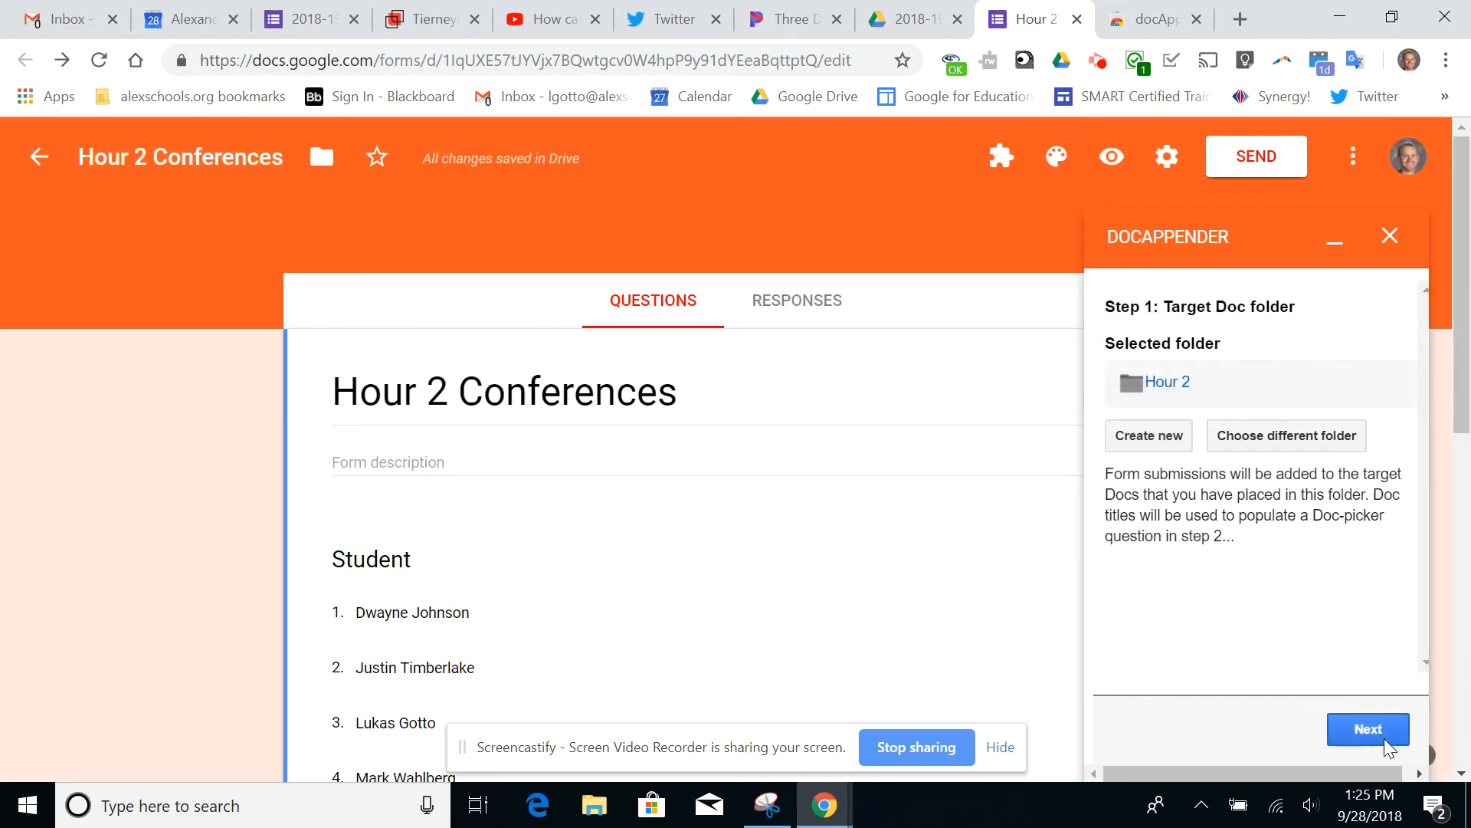
left_click(1349, 728)
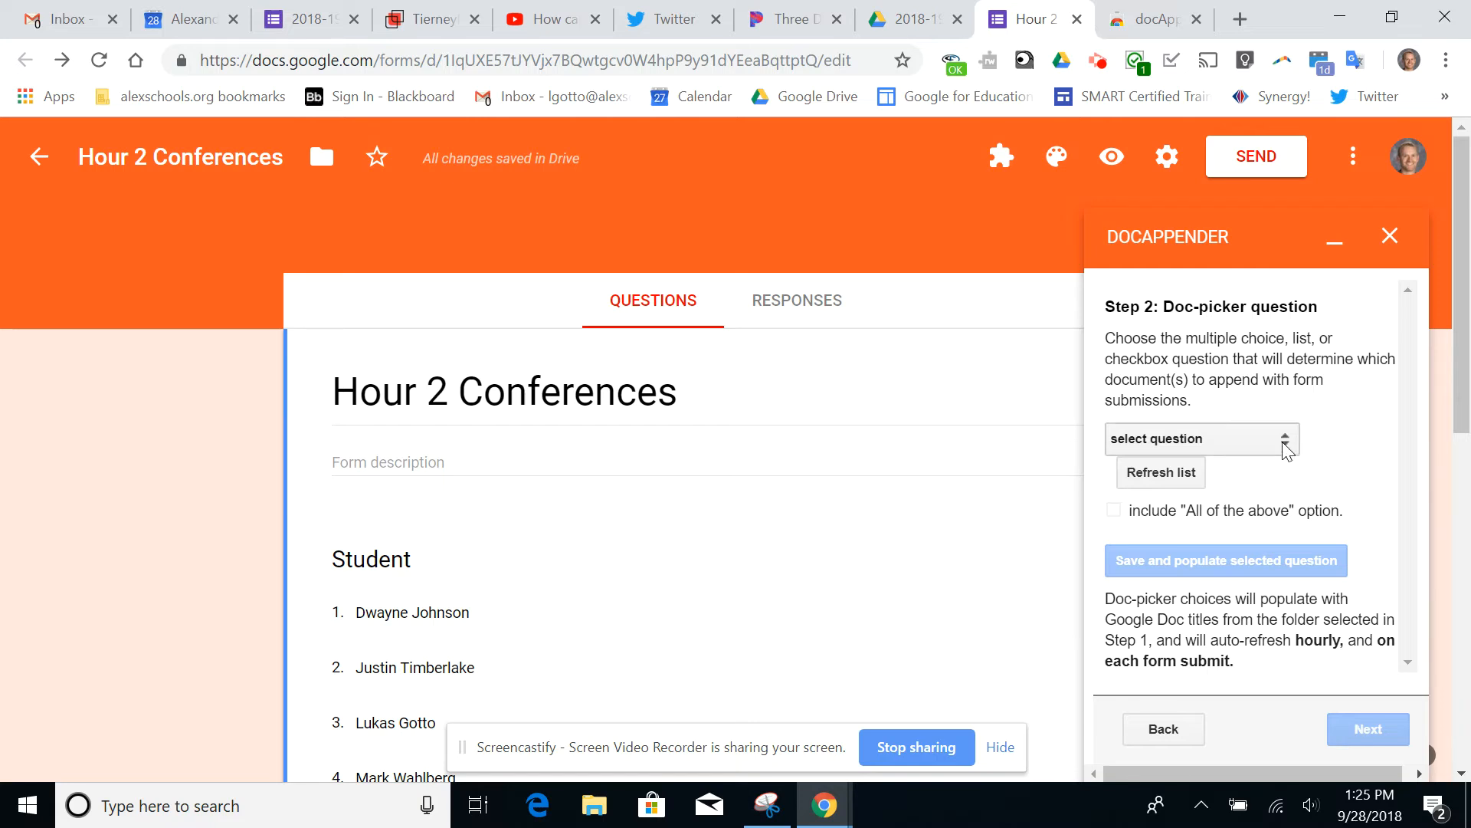
Select Student as the Doc-picker question, then save it and populate its choices from the folder's document titles
left_click(1150, 482)
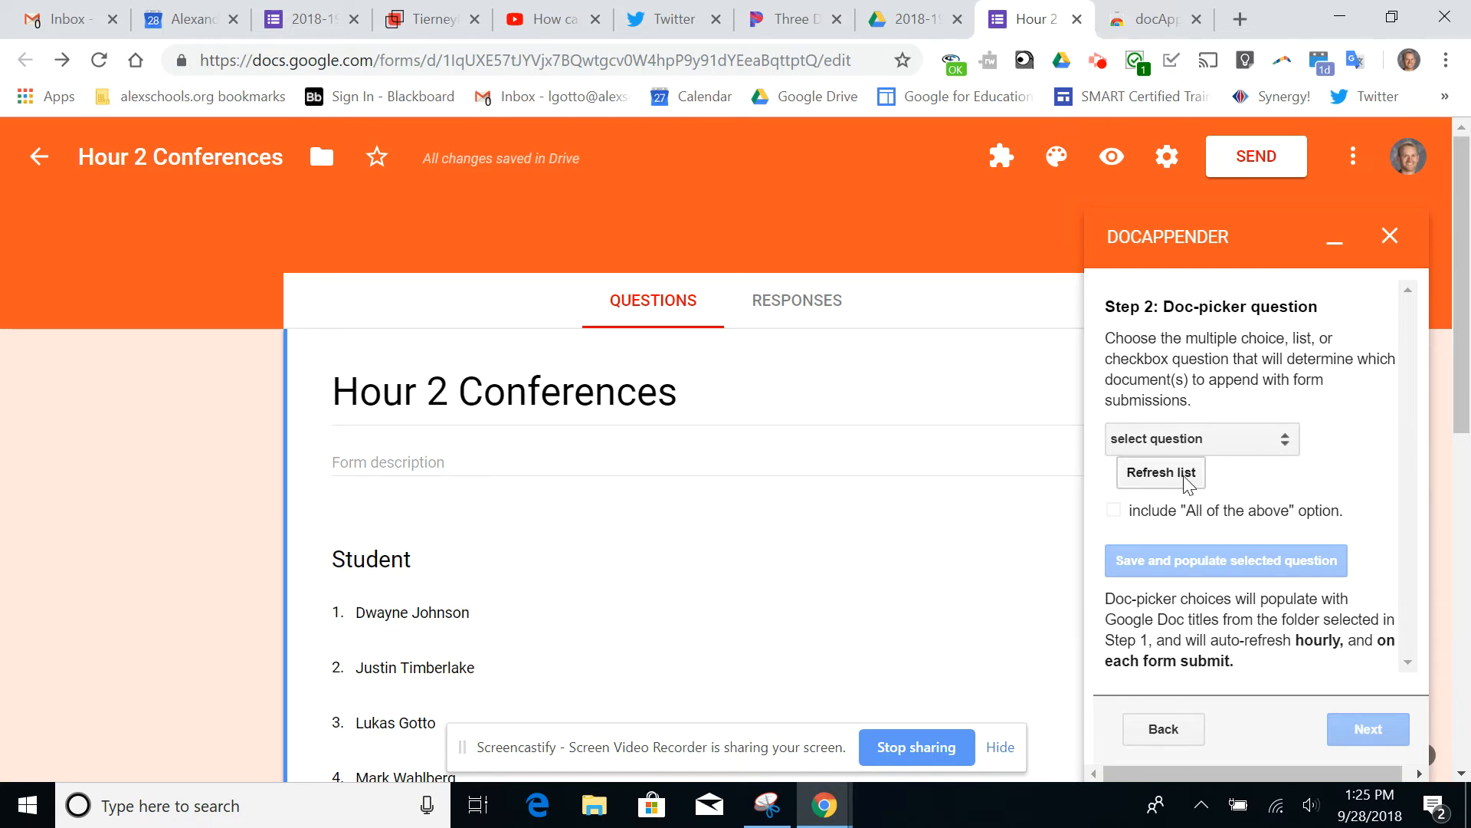
left_click(1288, 453)
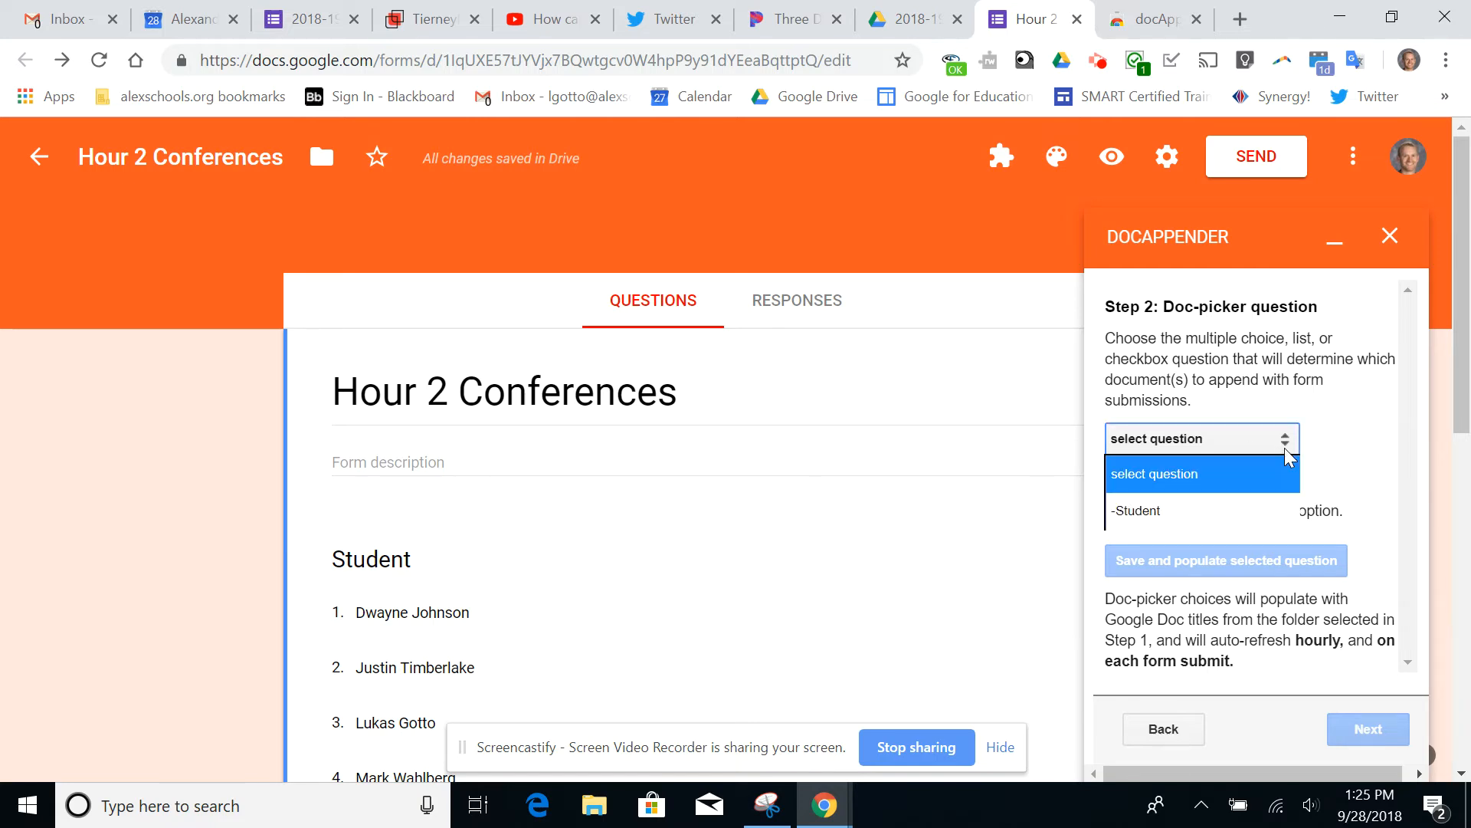
left_click(1155, 510)
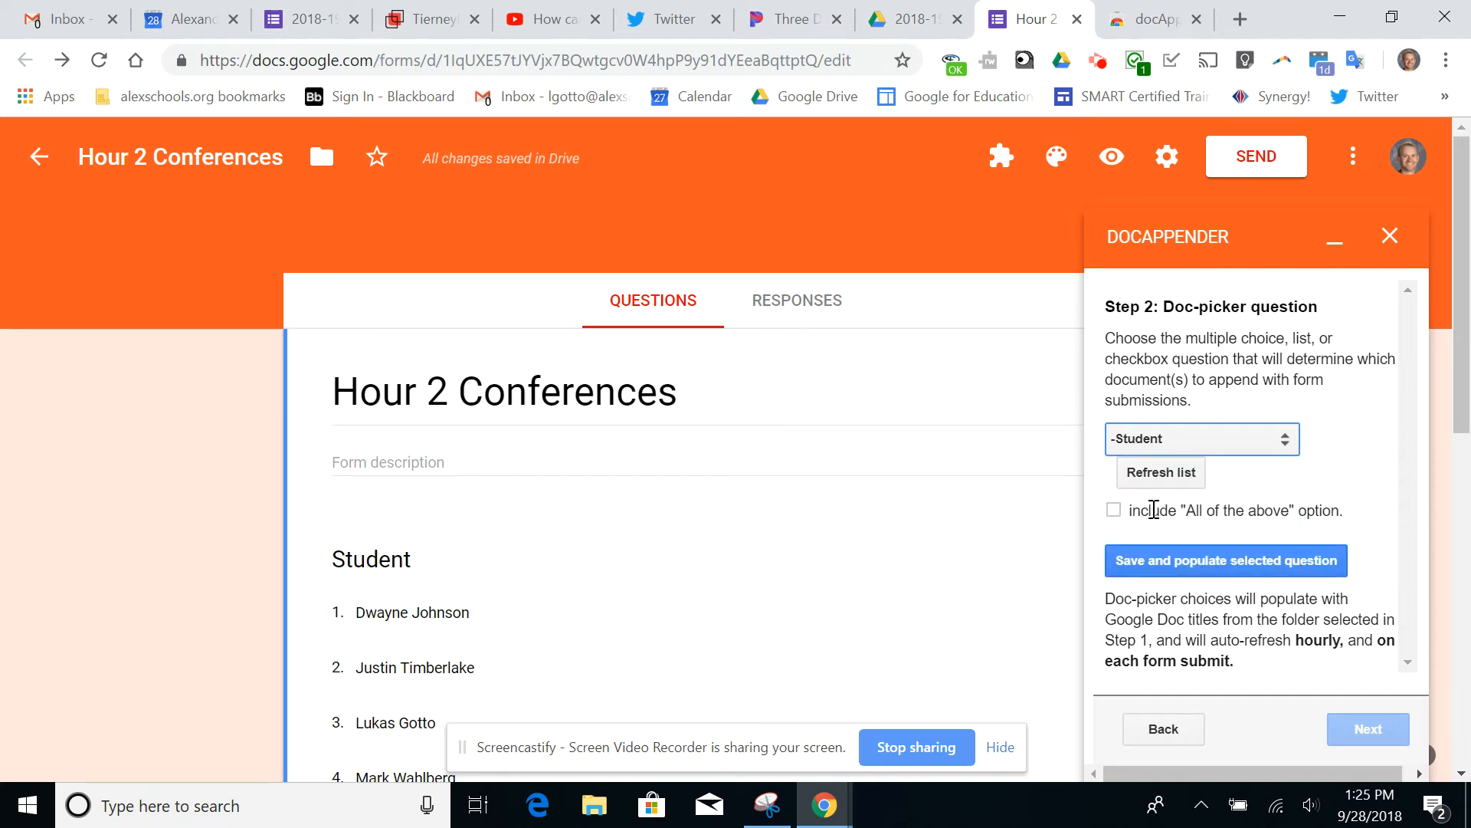
left_click(1222, 560)
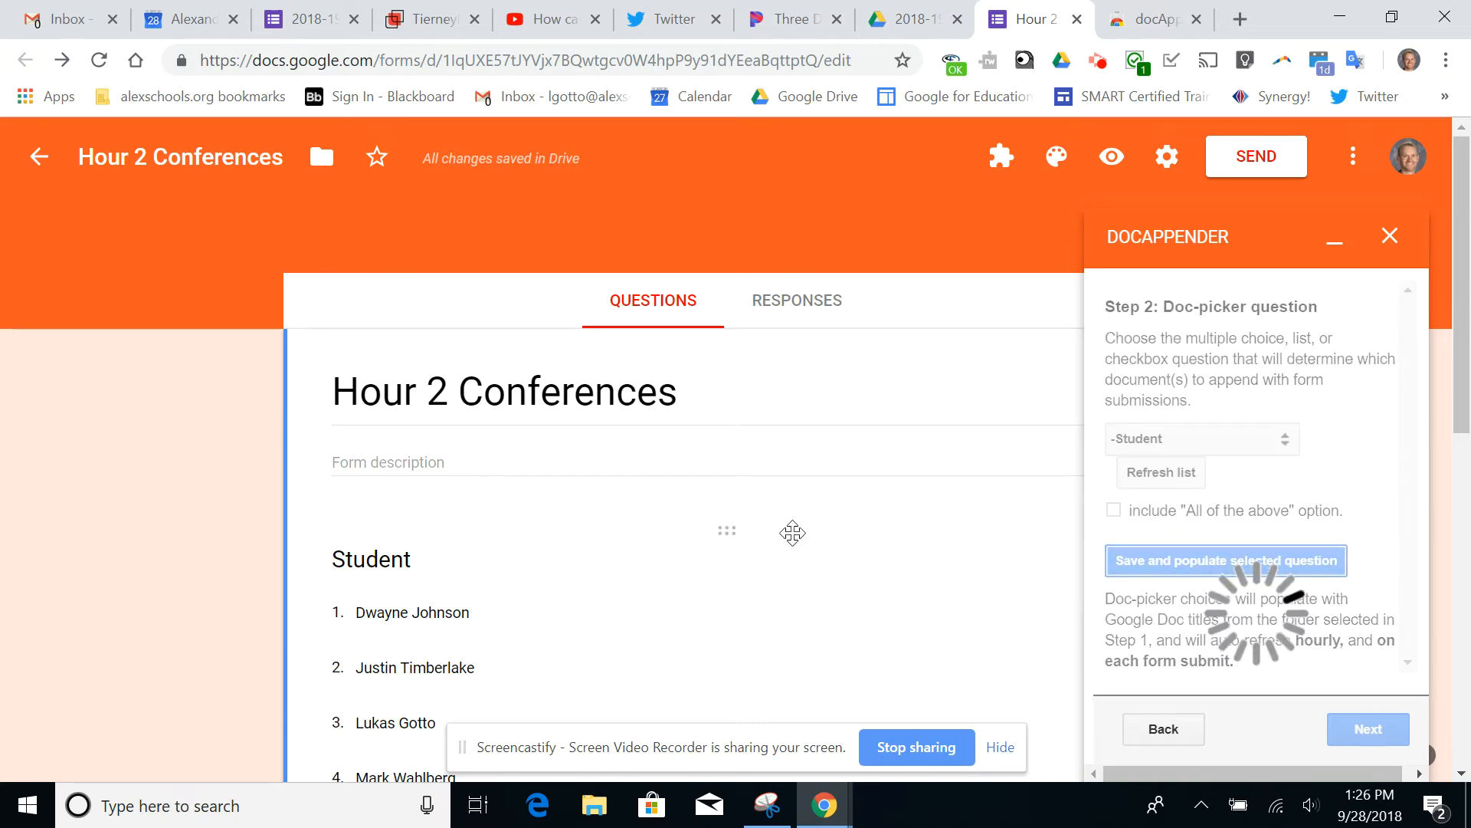
scroll(451, 436, "down", 2)
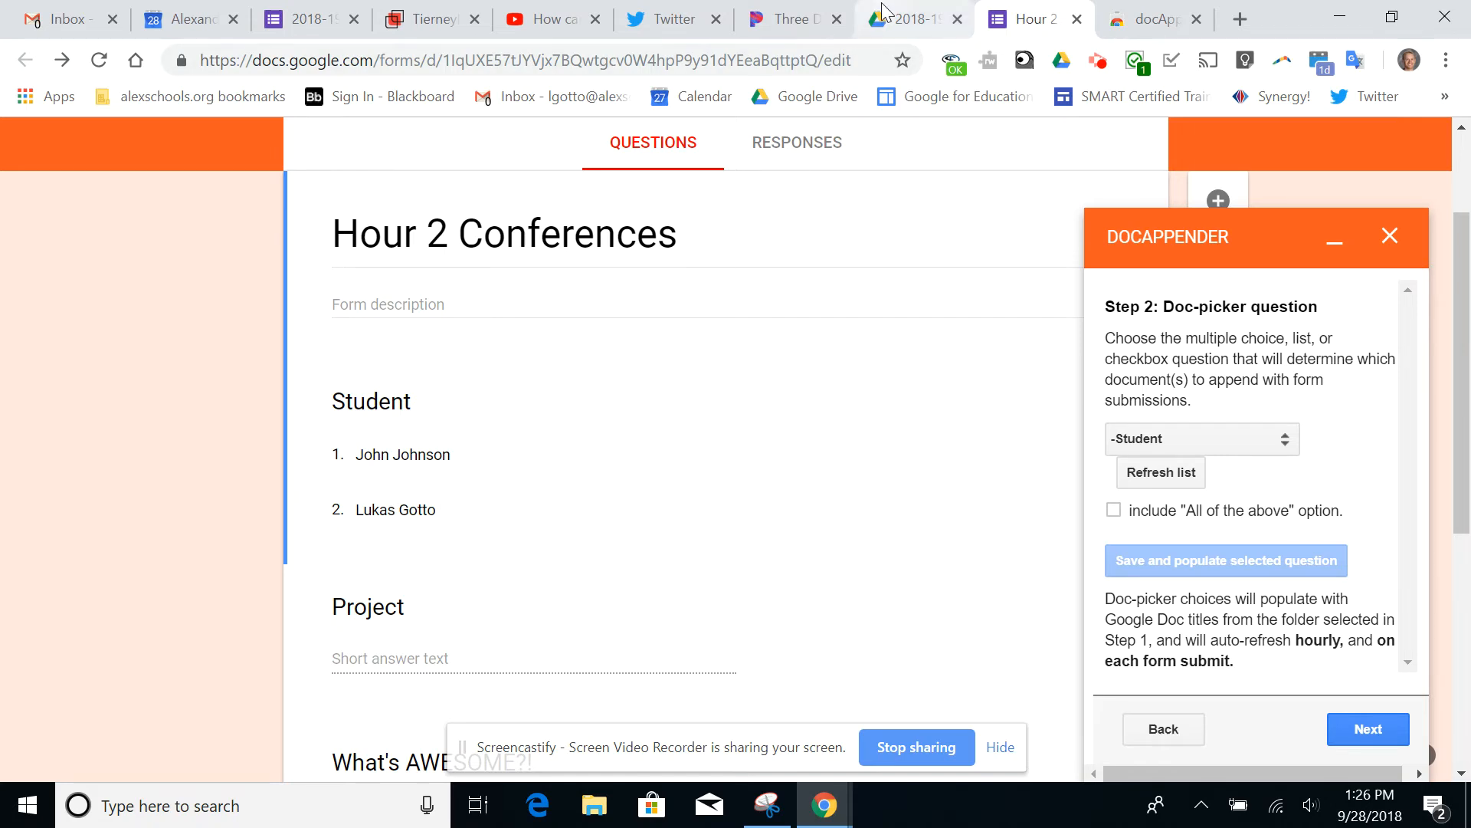
Check the student documents in Drive's Hour 2 folder, and return to the form to advance docAppender to the form values selection
left_click(912, 19)
double_click(583, 345)
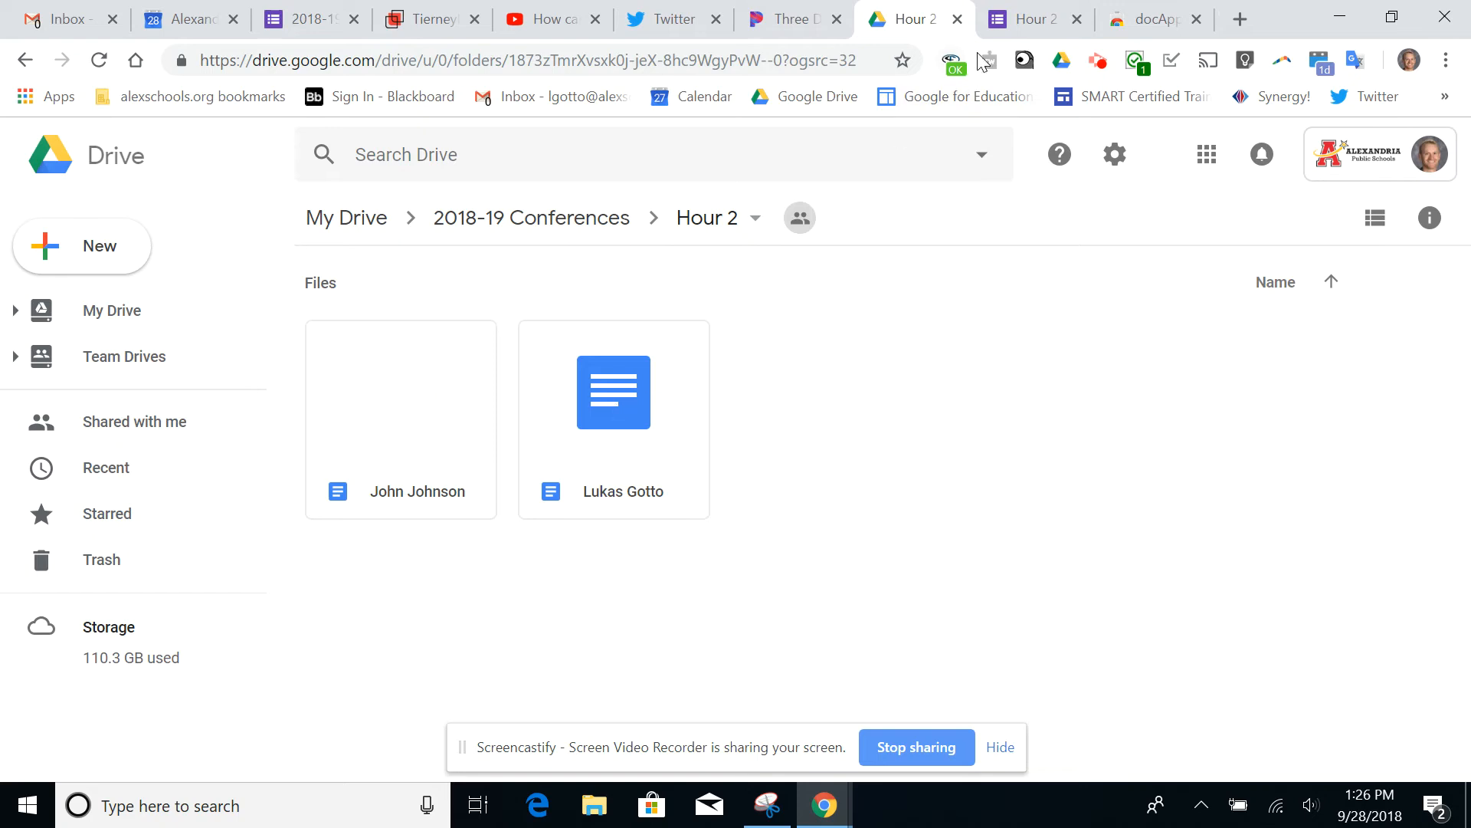
left_click(1018, 19)
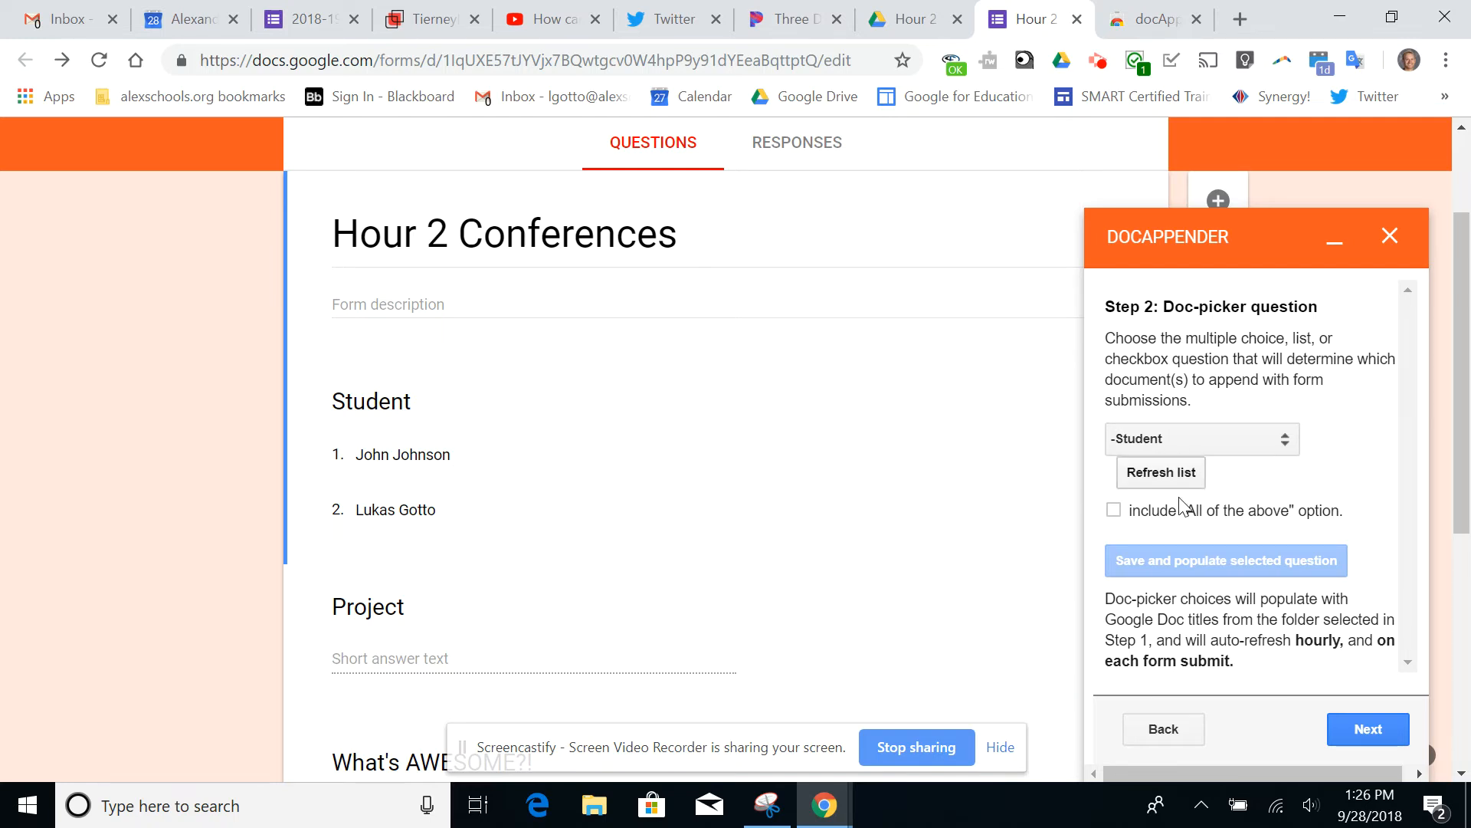
left_click(1359, 730)
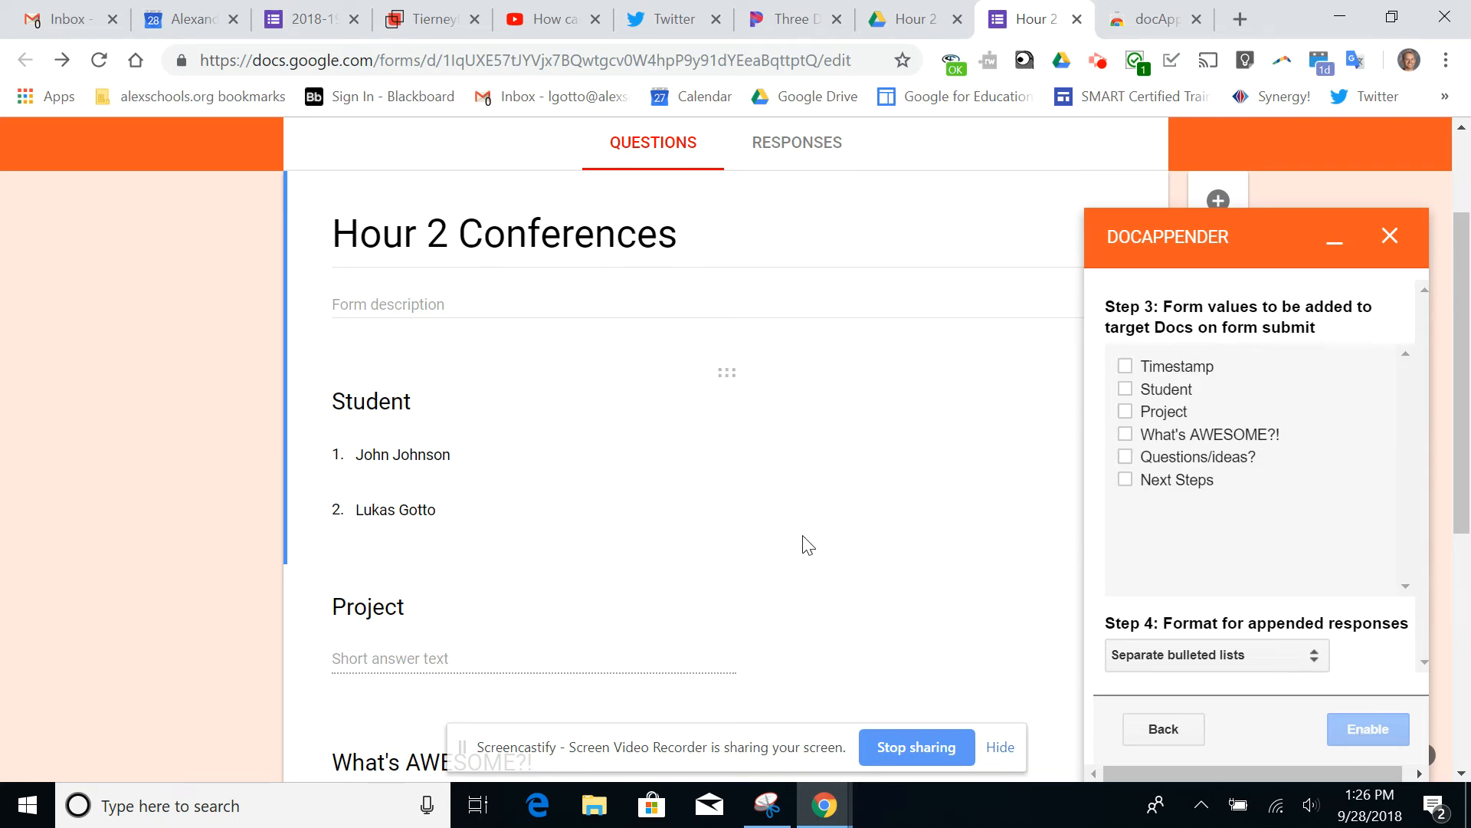
Include Timestamp, Student, Project, What's AWESOME?!, Questions/ideas? and Next Steps in the values docAppender adds to the target Docs
scroll(805, 544, "down", 6)
scroll(803, 544, "up", 3)
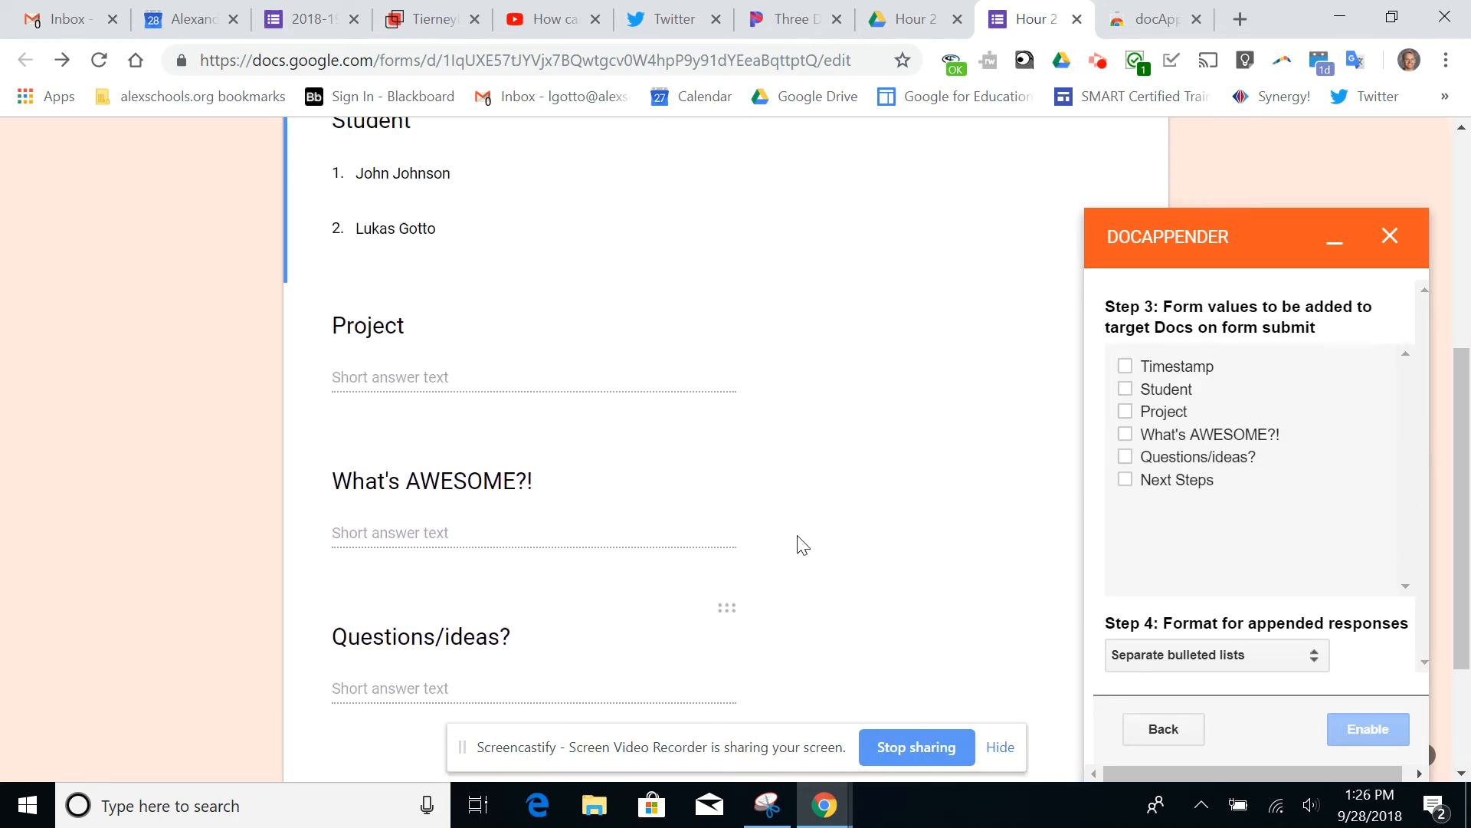
left_click(1125, 366)
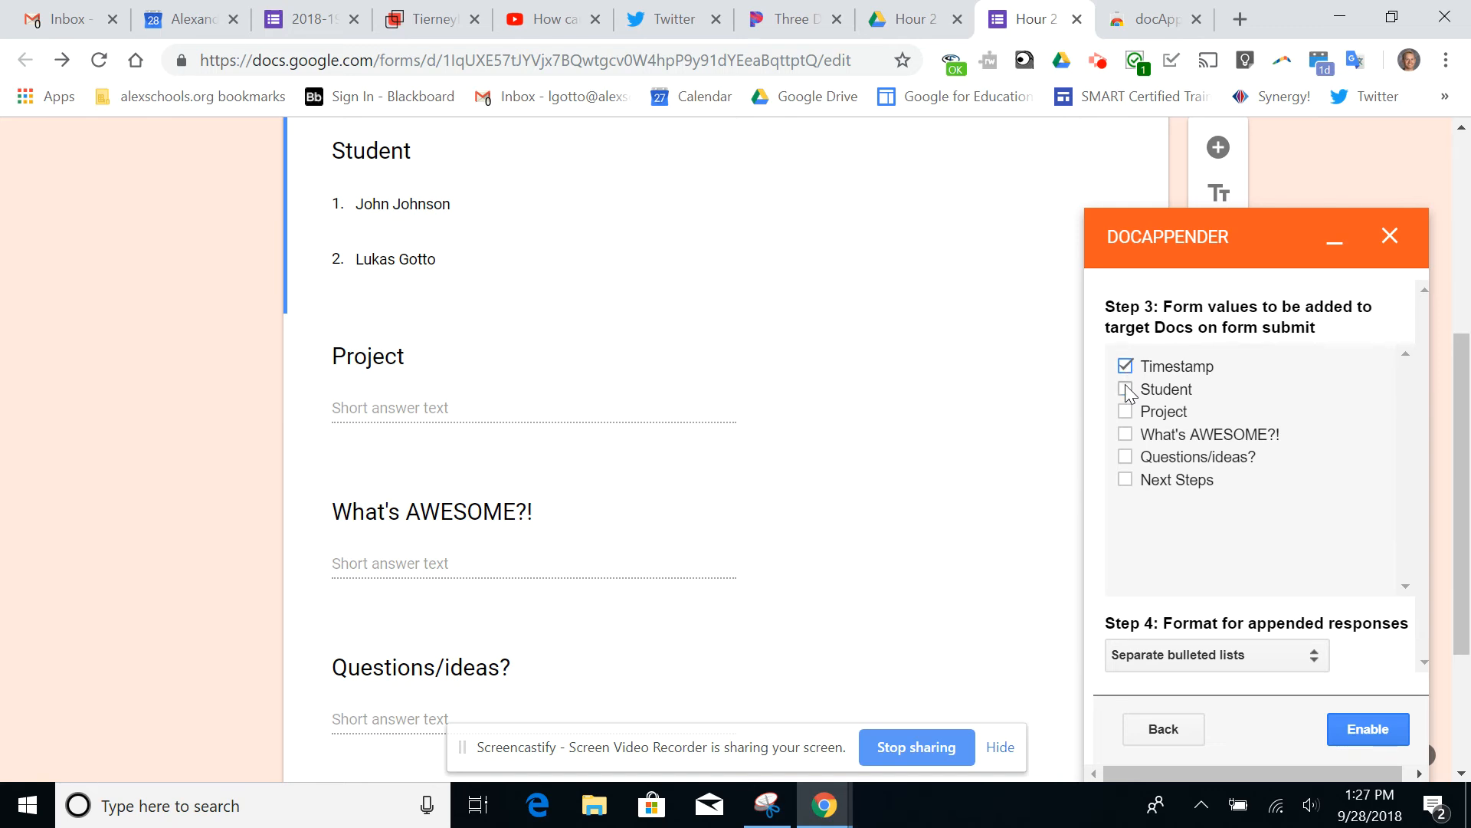
left_click(1125, 389)
left_click(1126, 414)
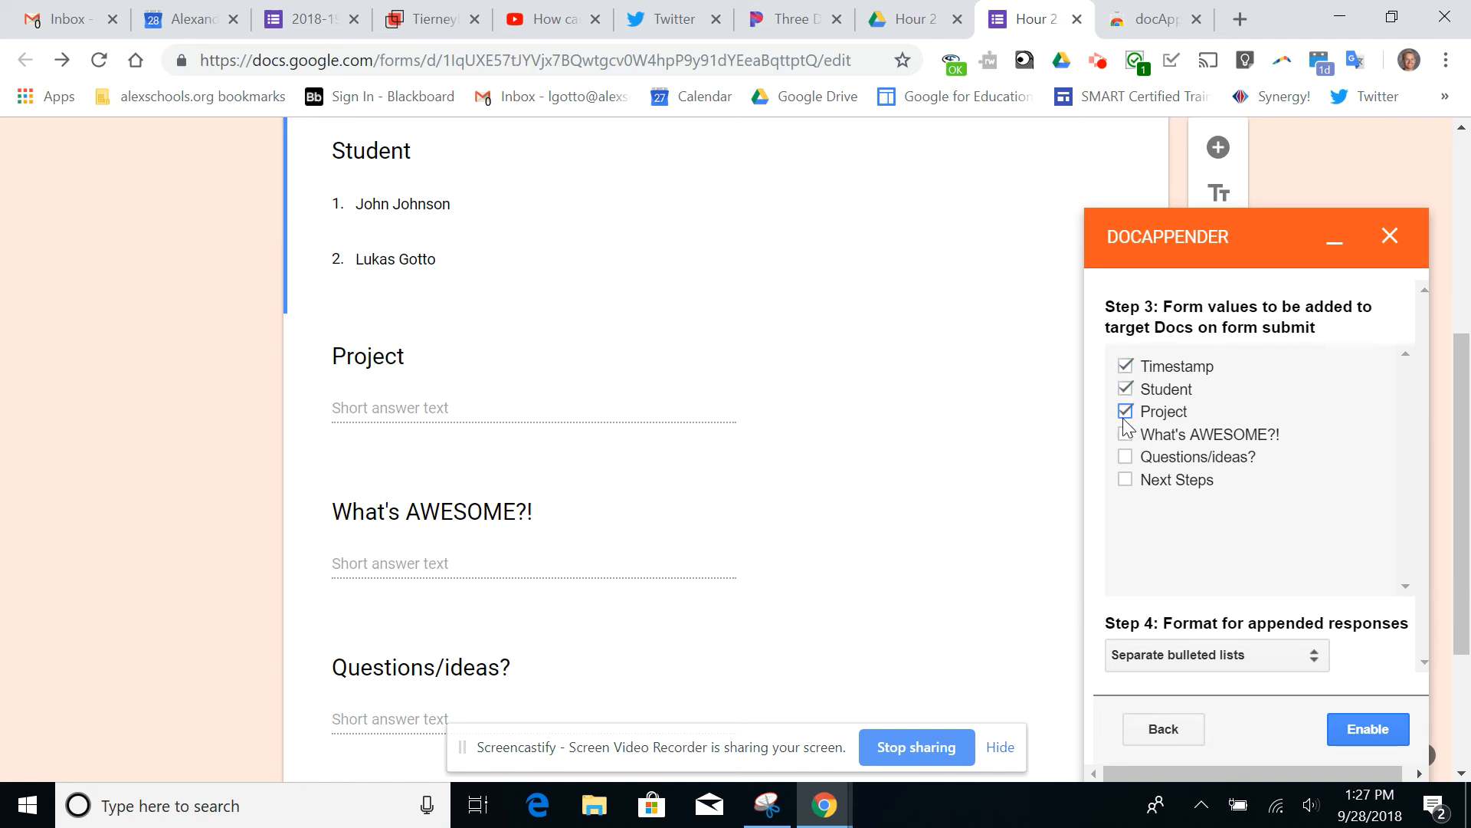
left_click(1126, 458)
left_click(1126, 480)
Set the appended response format to Separate vertical tables, enable docAppender and close its sidebar
scroll(1283, 481, "down", 3)
left_click(1264, 659)
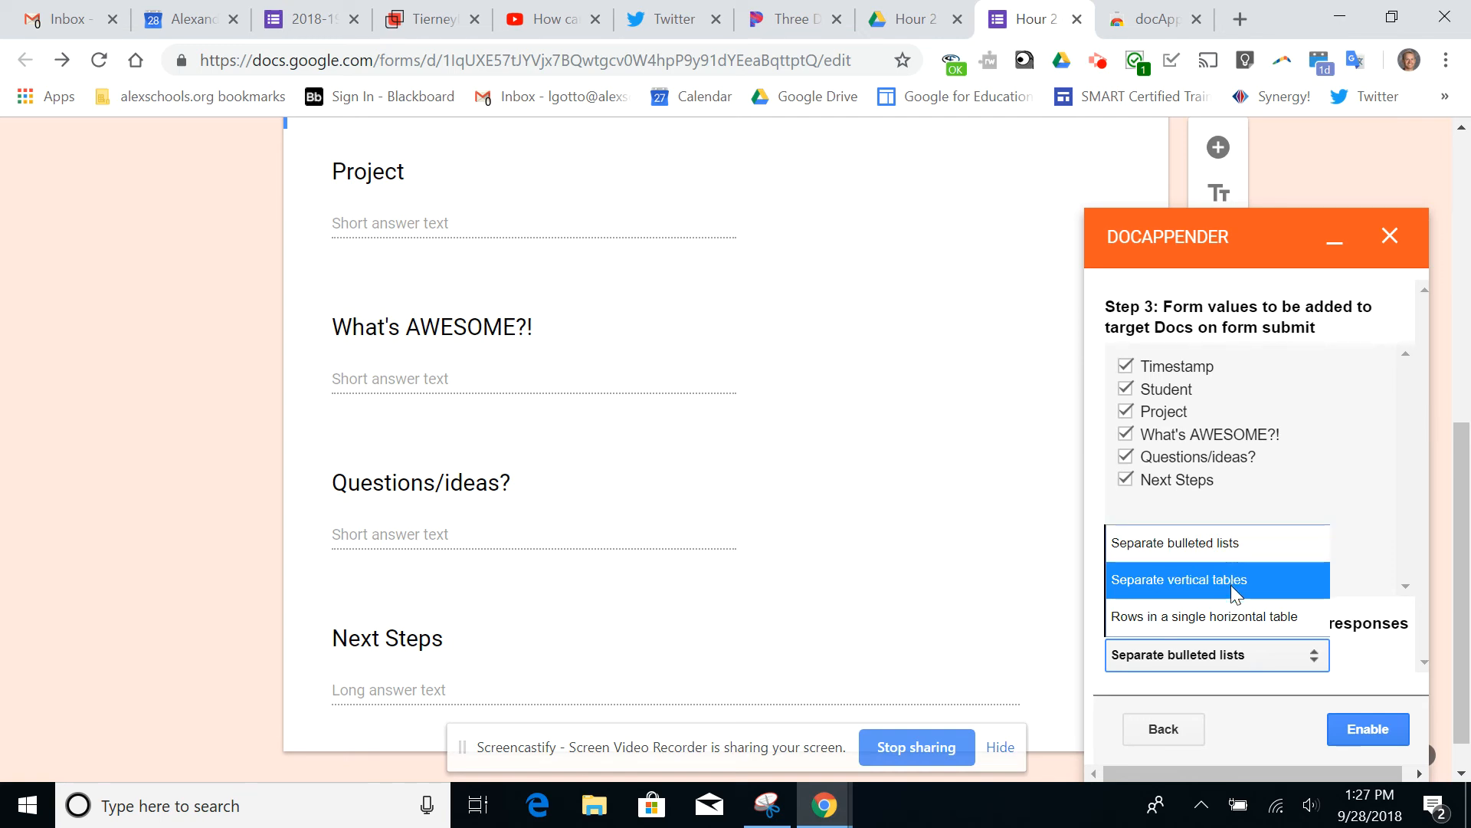
left_click(1190, 581)
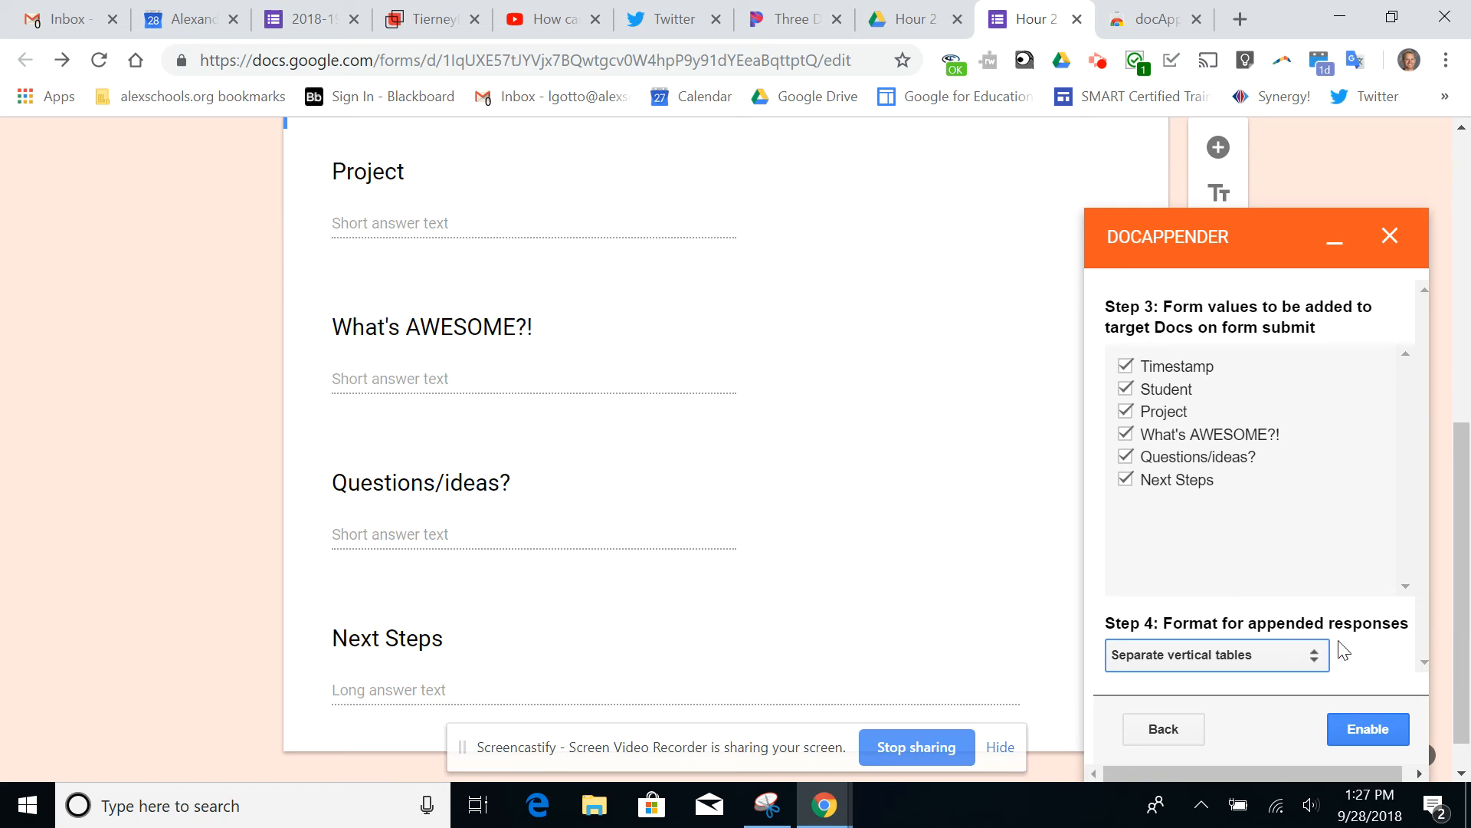
left_click(1370, 728)
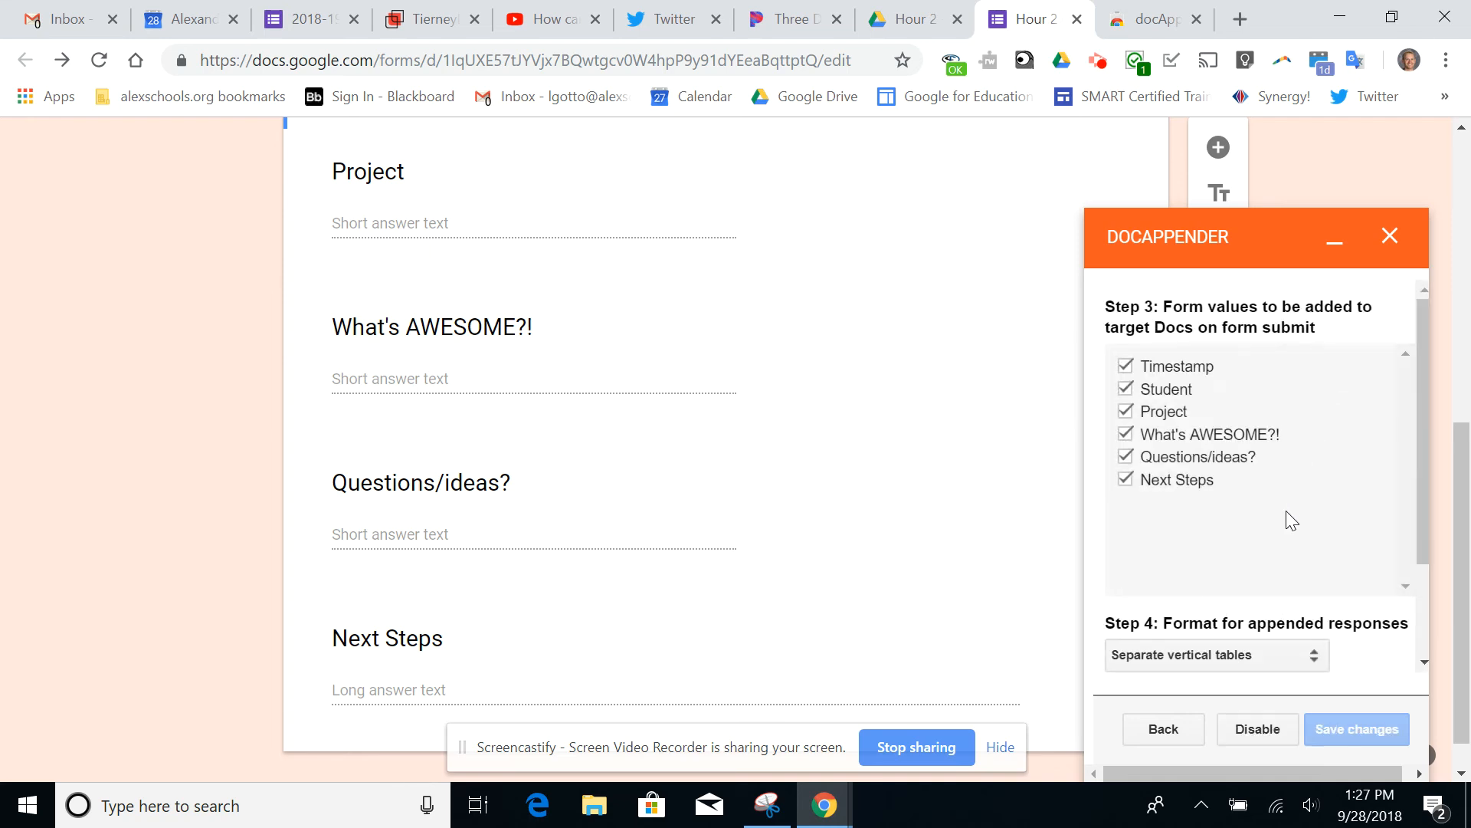
left_click(1390, 238)
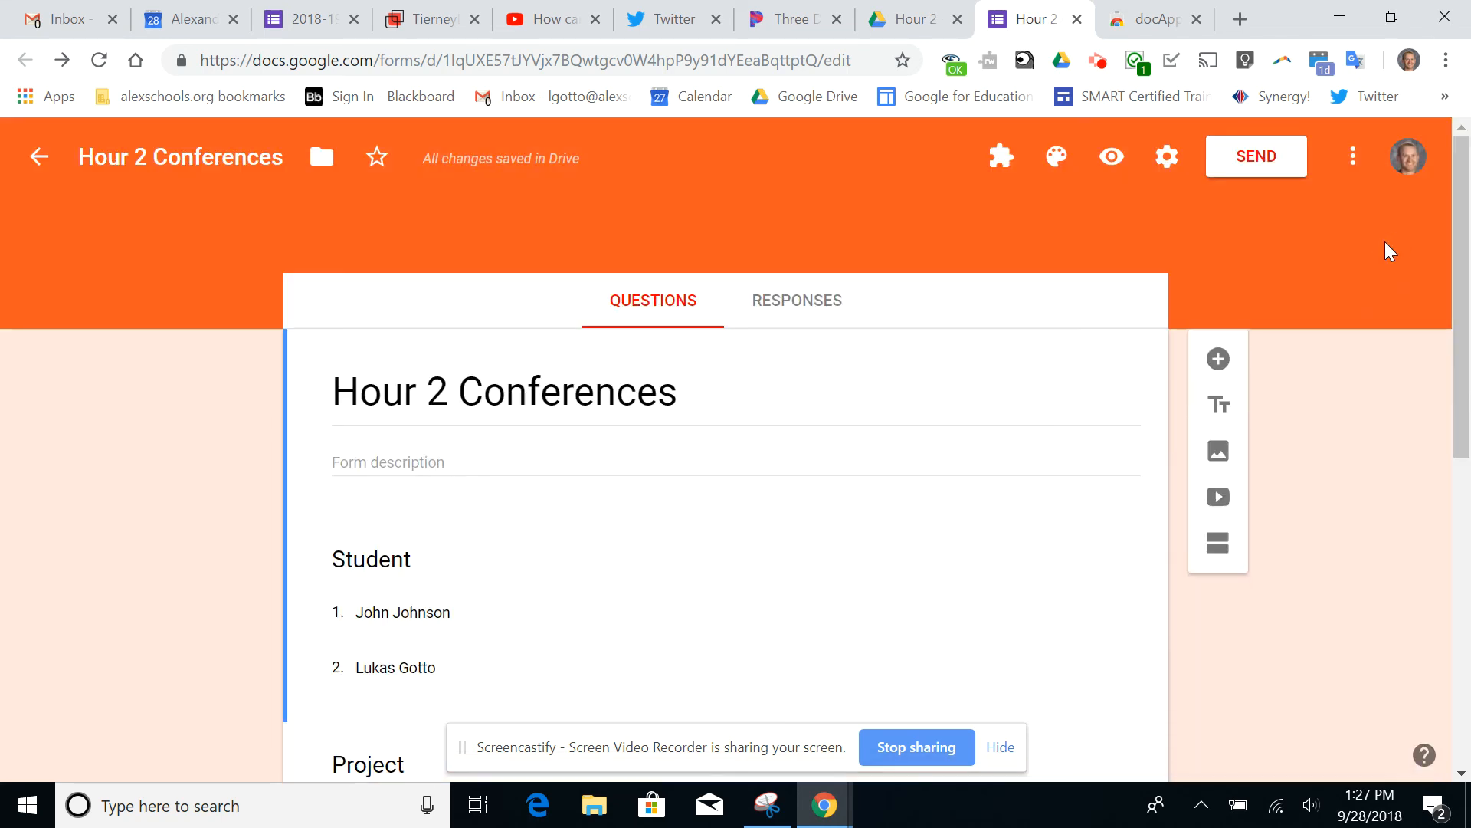
Preview the Hour 2 Conferences form and choose the second listed student in the Student question
left_click(1112, 157)
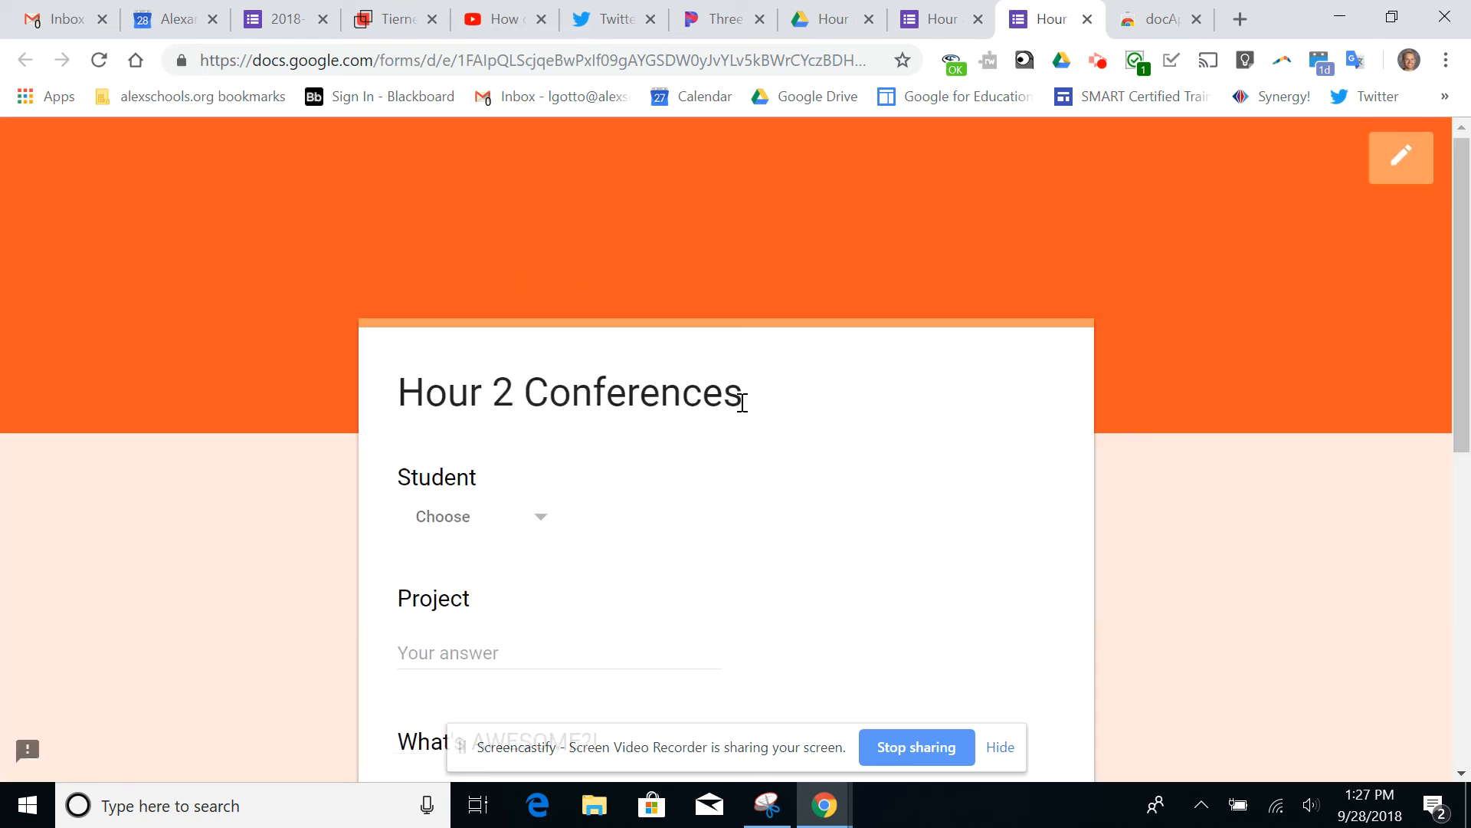
left_click(524, 343)
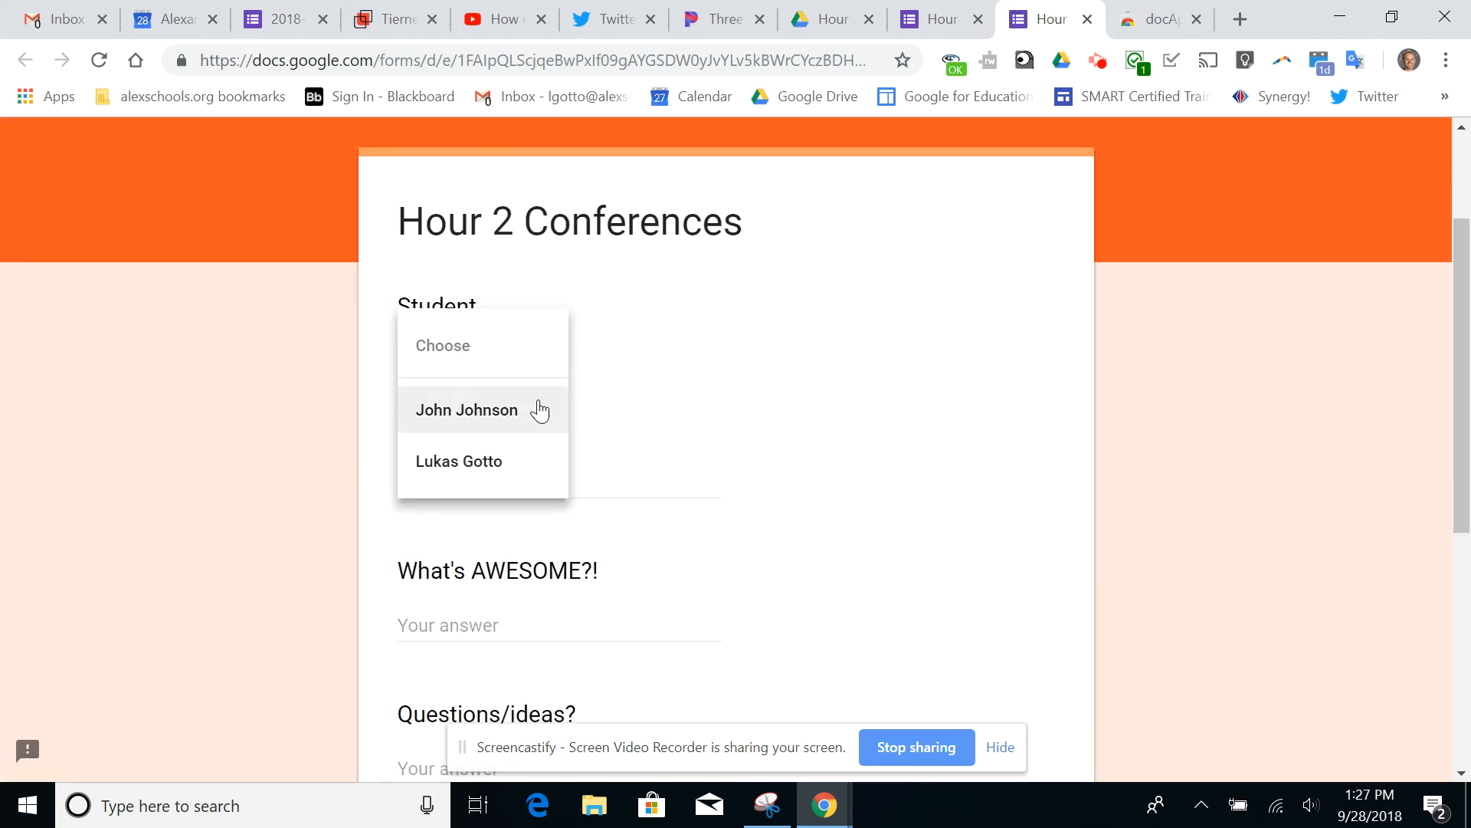
left_click(524, 461)
scroll(510, 444, "down", 1)
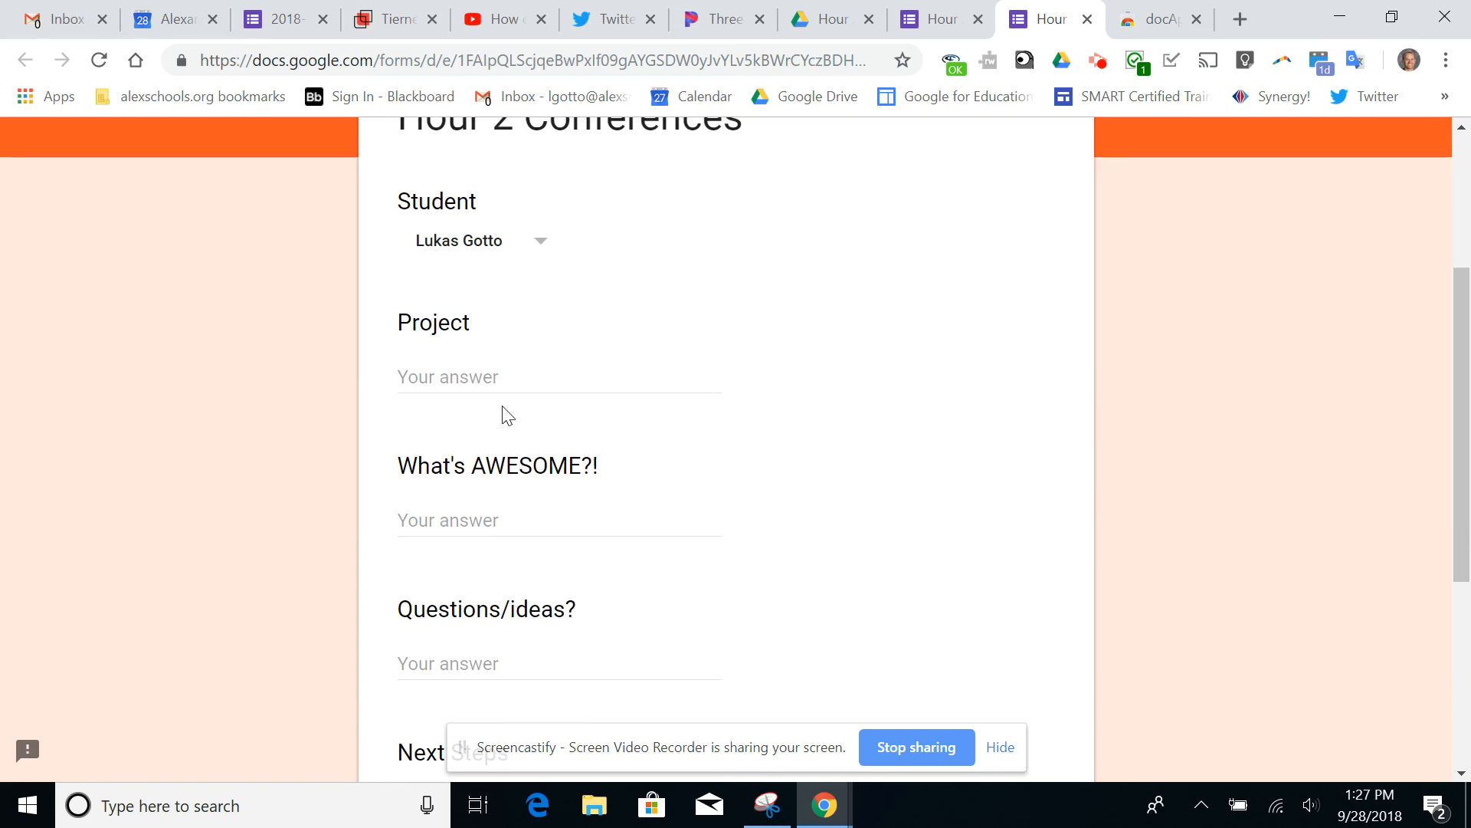
Answer Project with "Test Project" and What's AWESOME?! with "Everything"
left_click(483, 374)
type("O")
key("BackSpace")
type("Test Project")
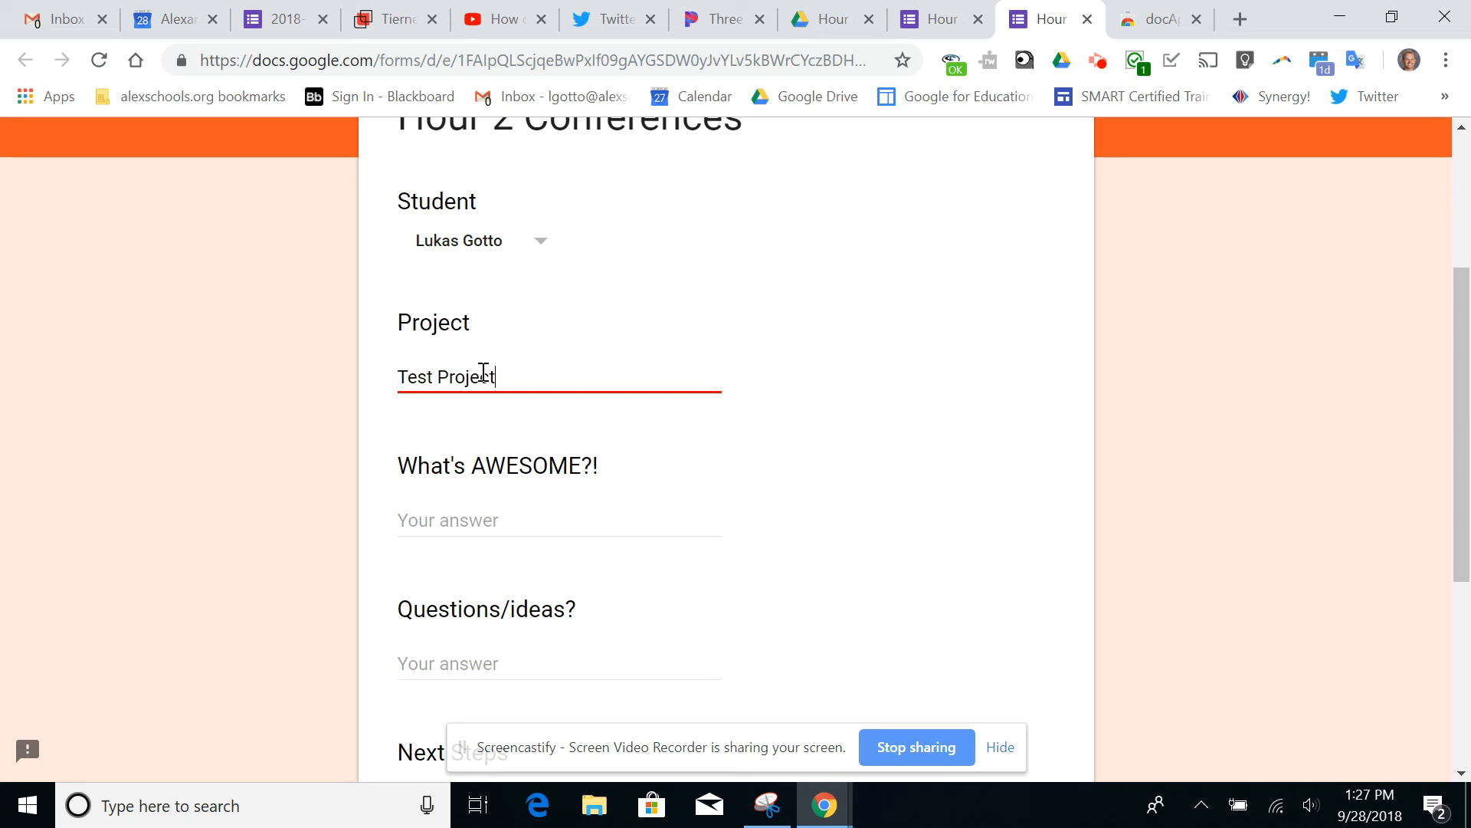
key("Tab")
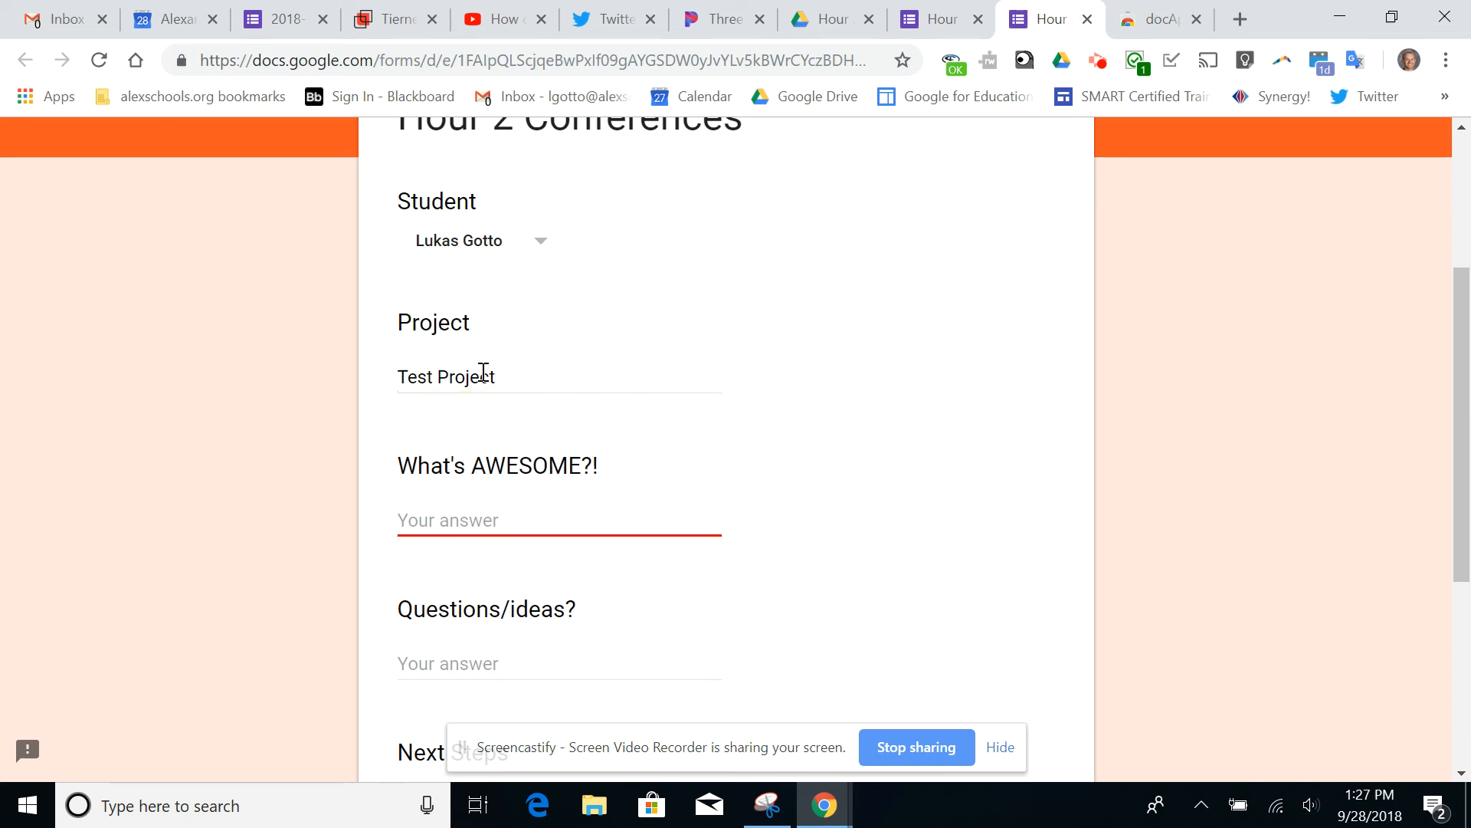
type("Everything")
key("Tab")
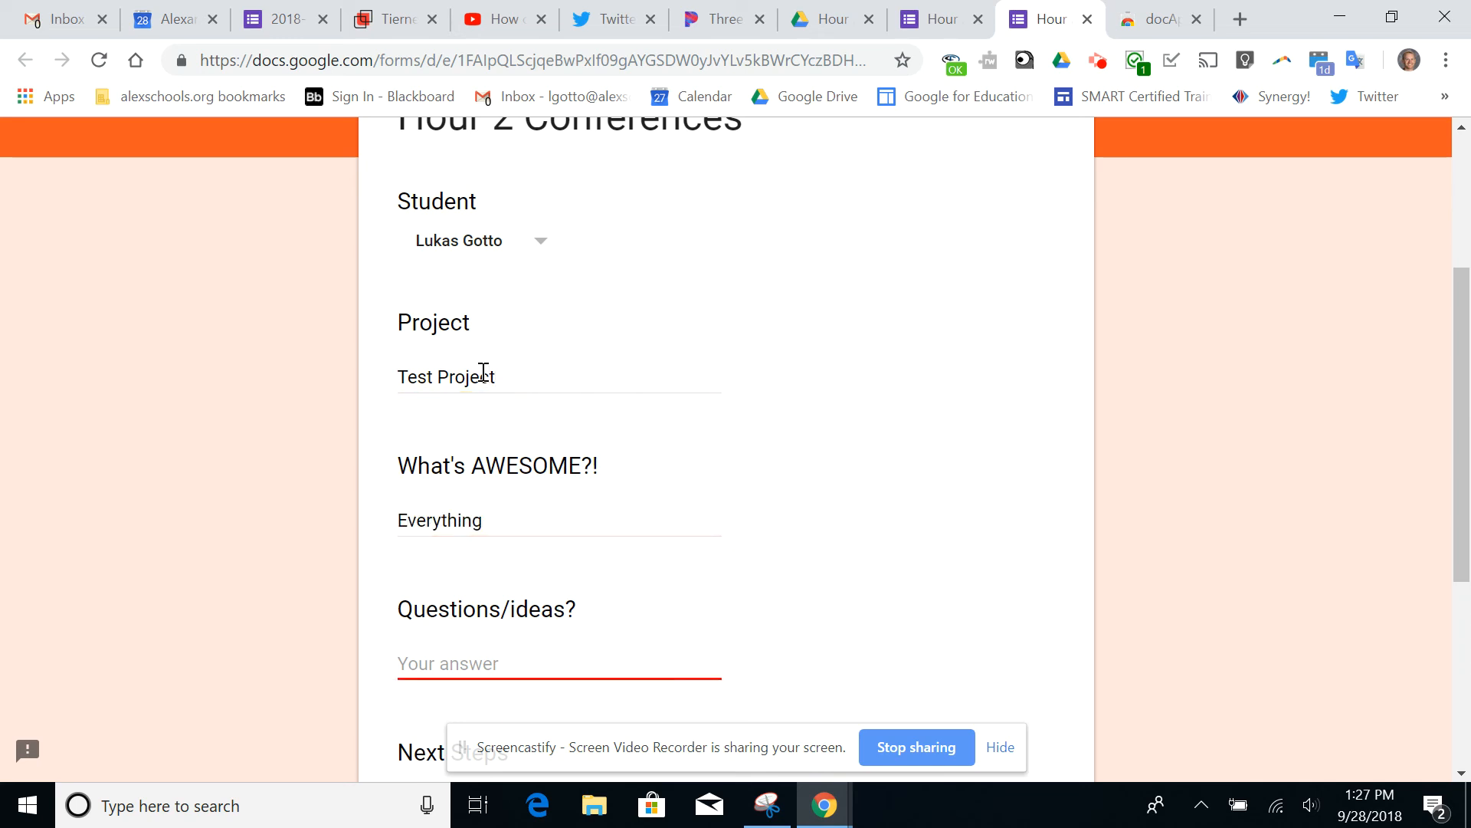
Answer Questions/ideas? with "How else can we use this in class?"
type("HOw a")
key("BackSpace")
key("BackSpace")
key("BackSpace")
key("BackSpace")
type("ow else can we use ")
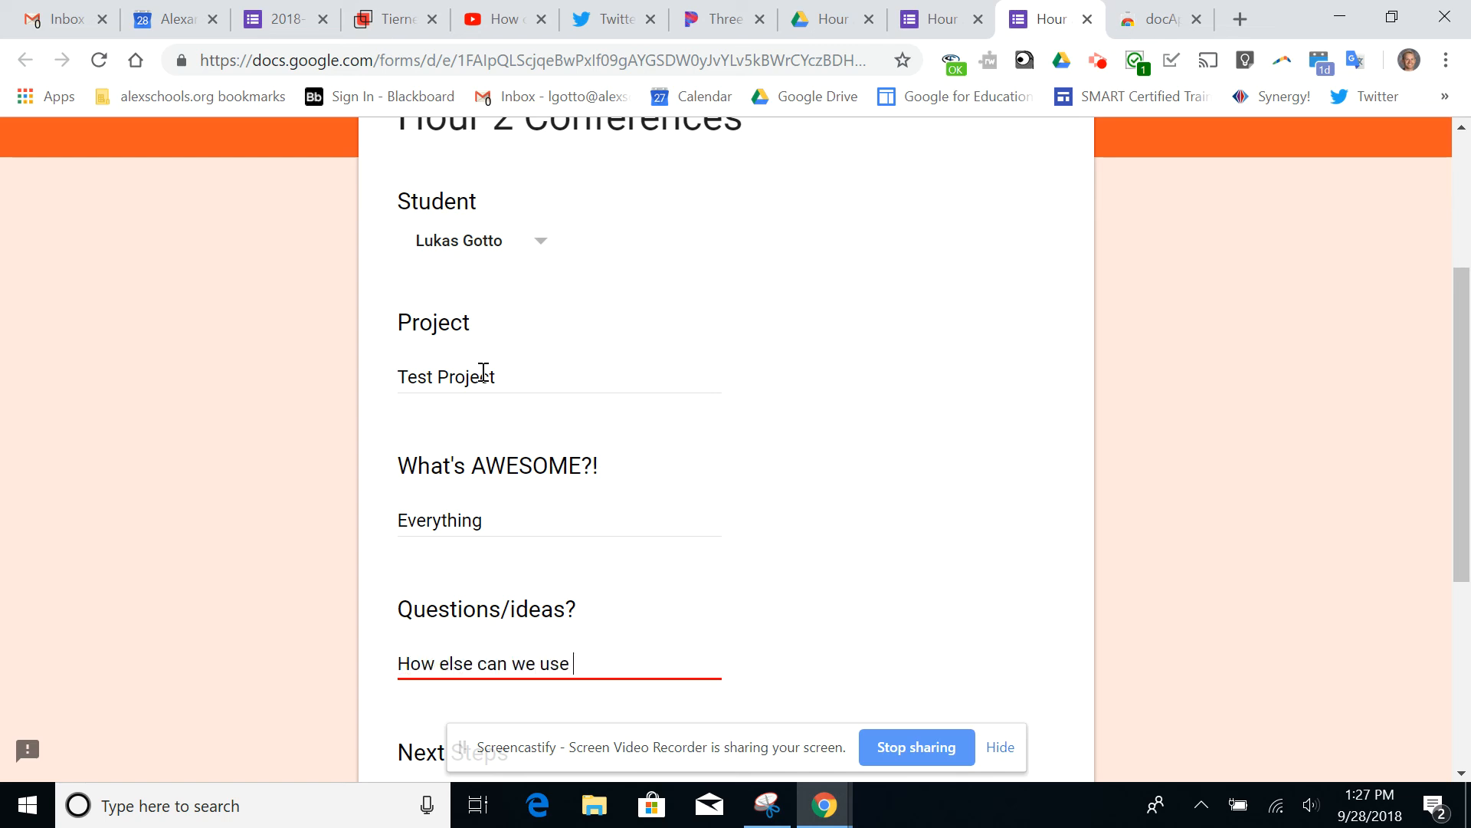
type("this in class?")
key("Tab")
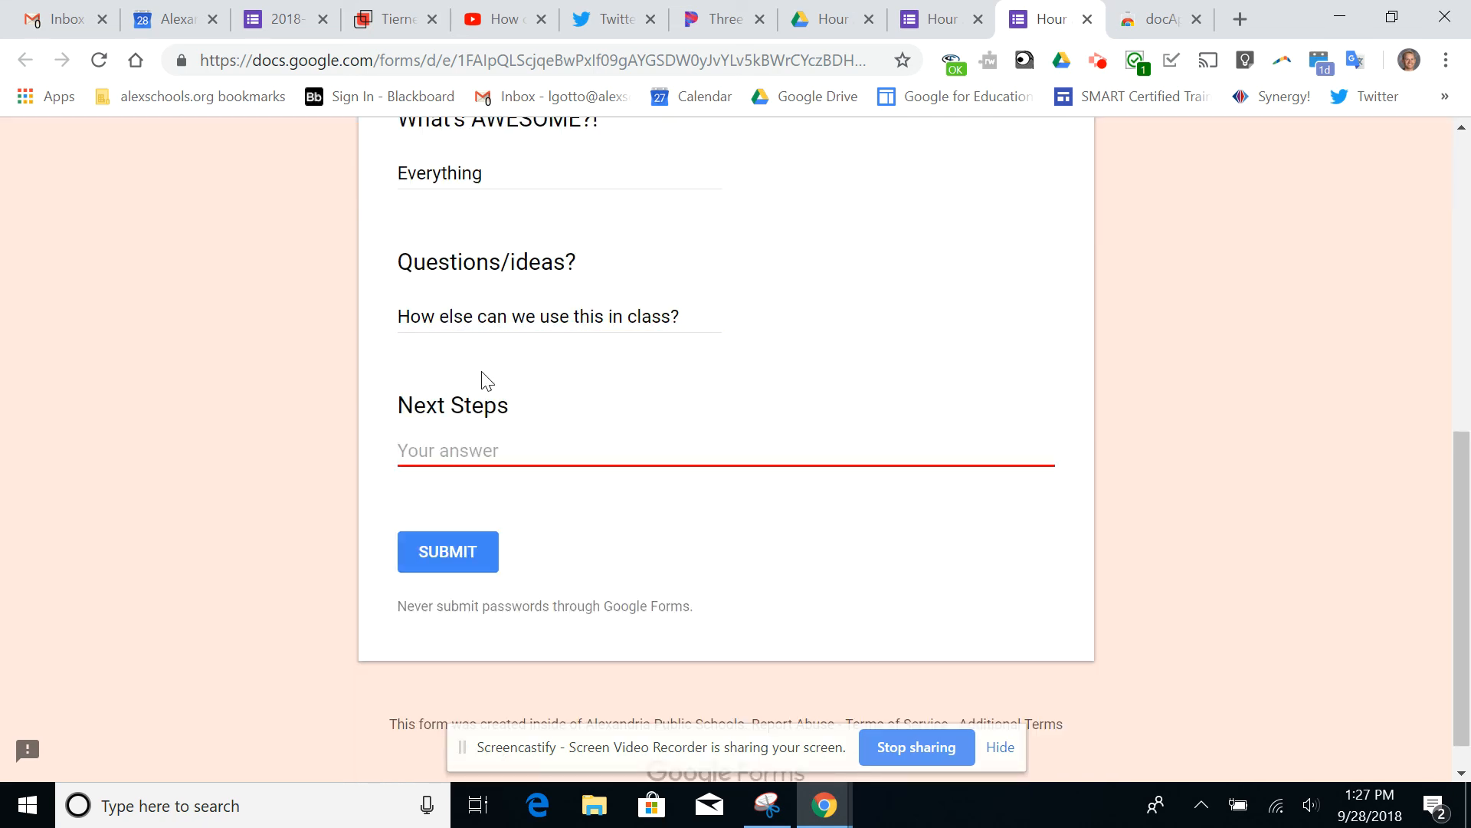
Answer Next Steps with "Email me your ideas!" and submit the form response
type("EMail")
key("BackSpace")
type("mail me your ideas!")
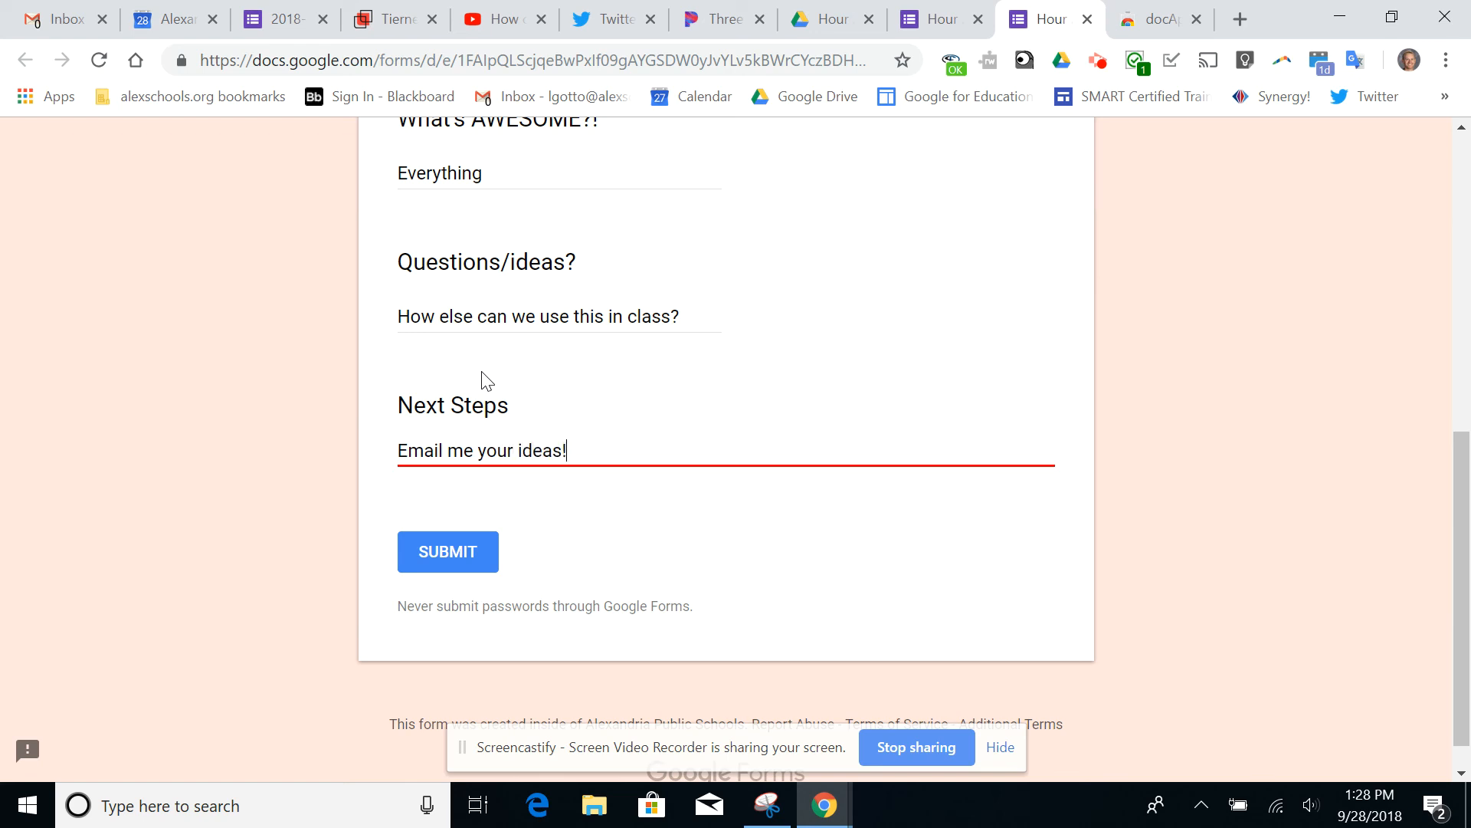
left_click(447, 570)
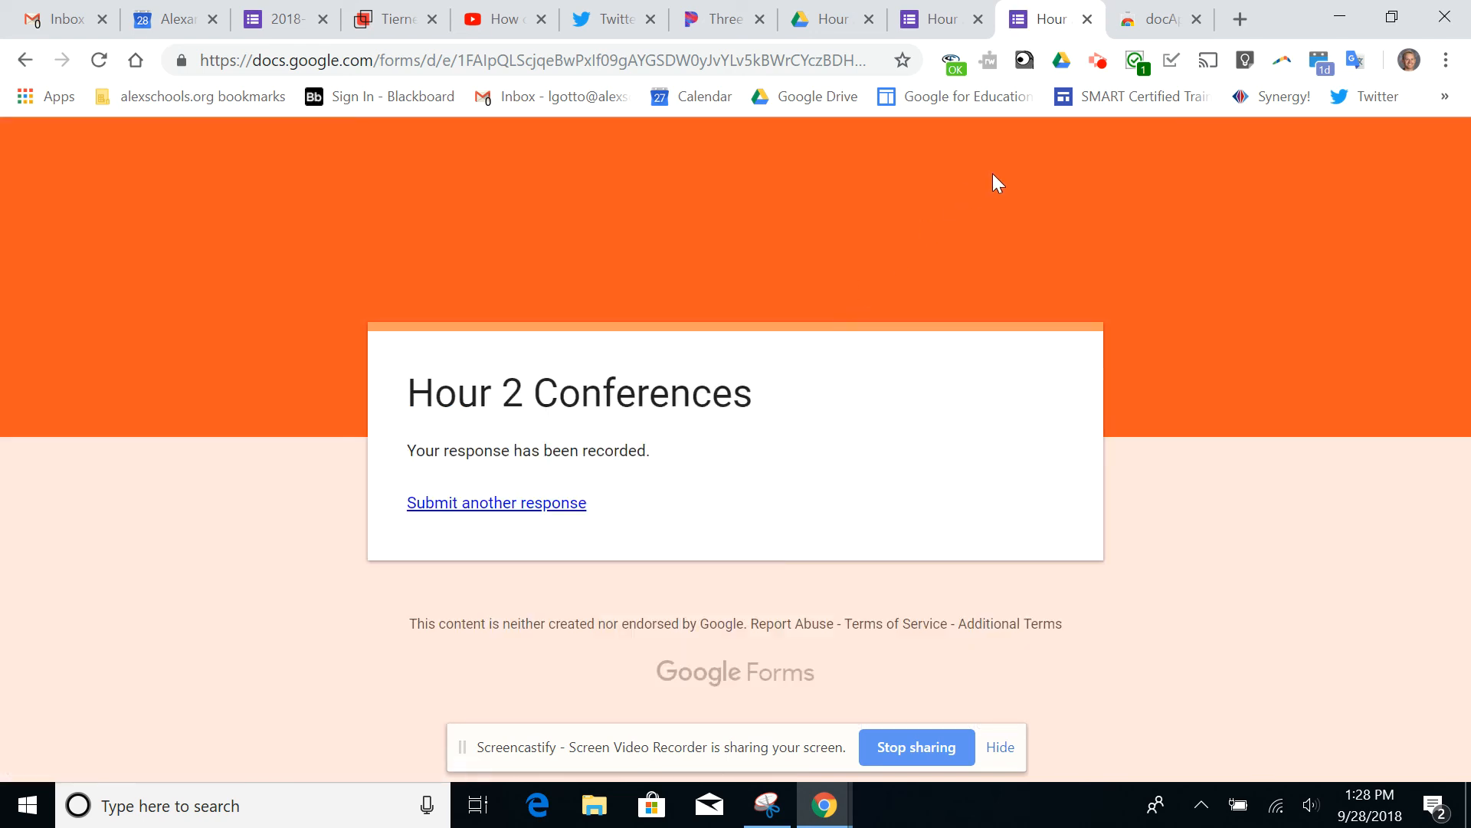
Open the second student's document from Drive's Hour 2 folder inside 2018-19 Conferences to check the appended response
left_click(832, 19)
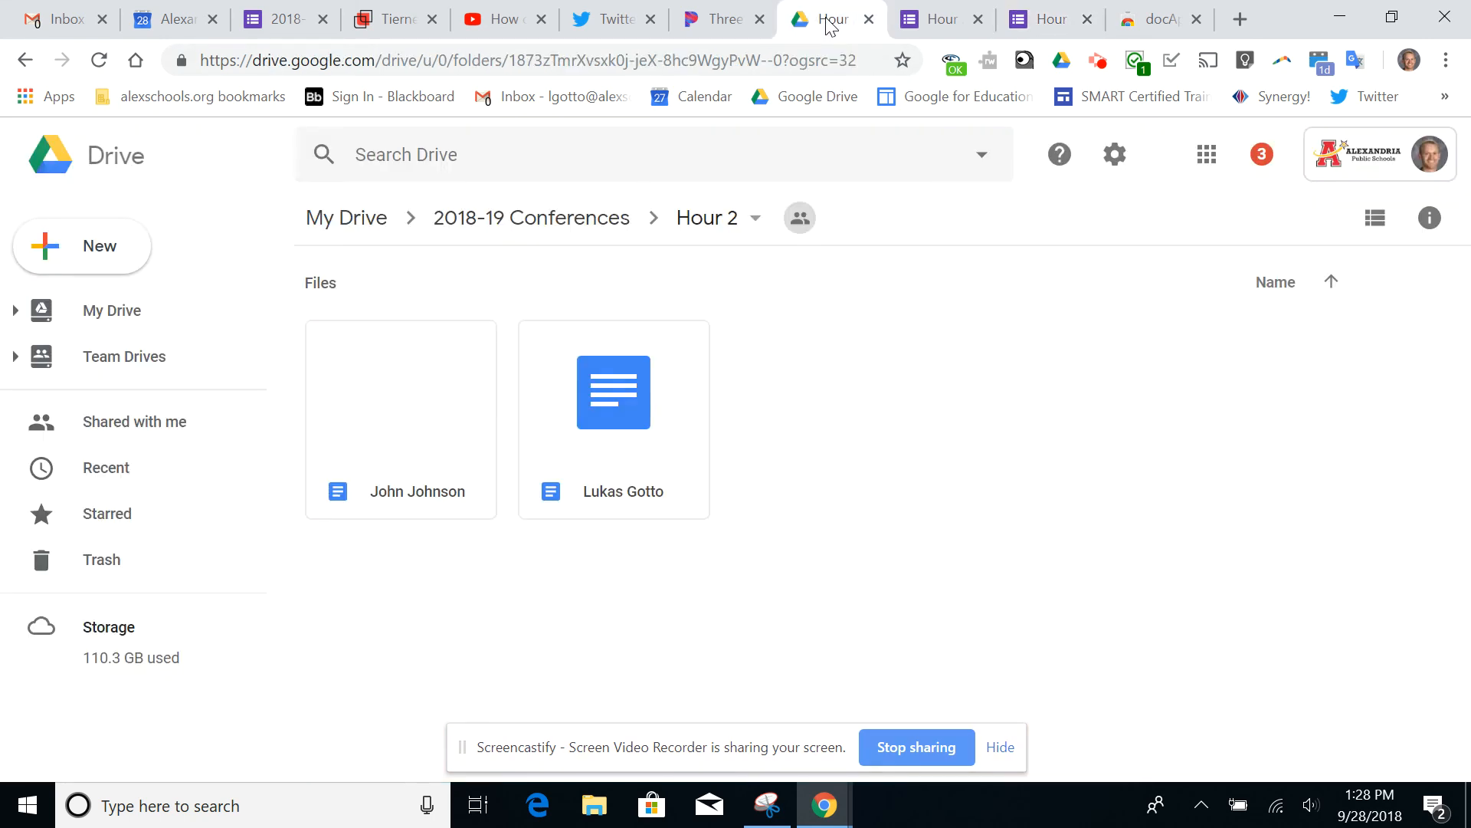
left_click(542, 220)
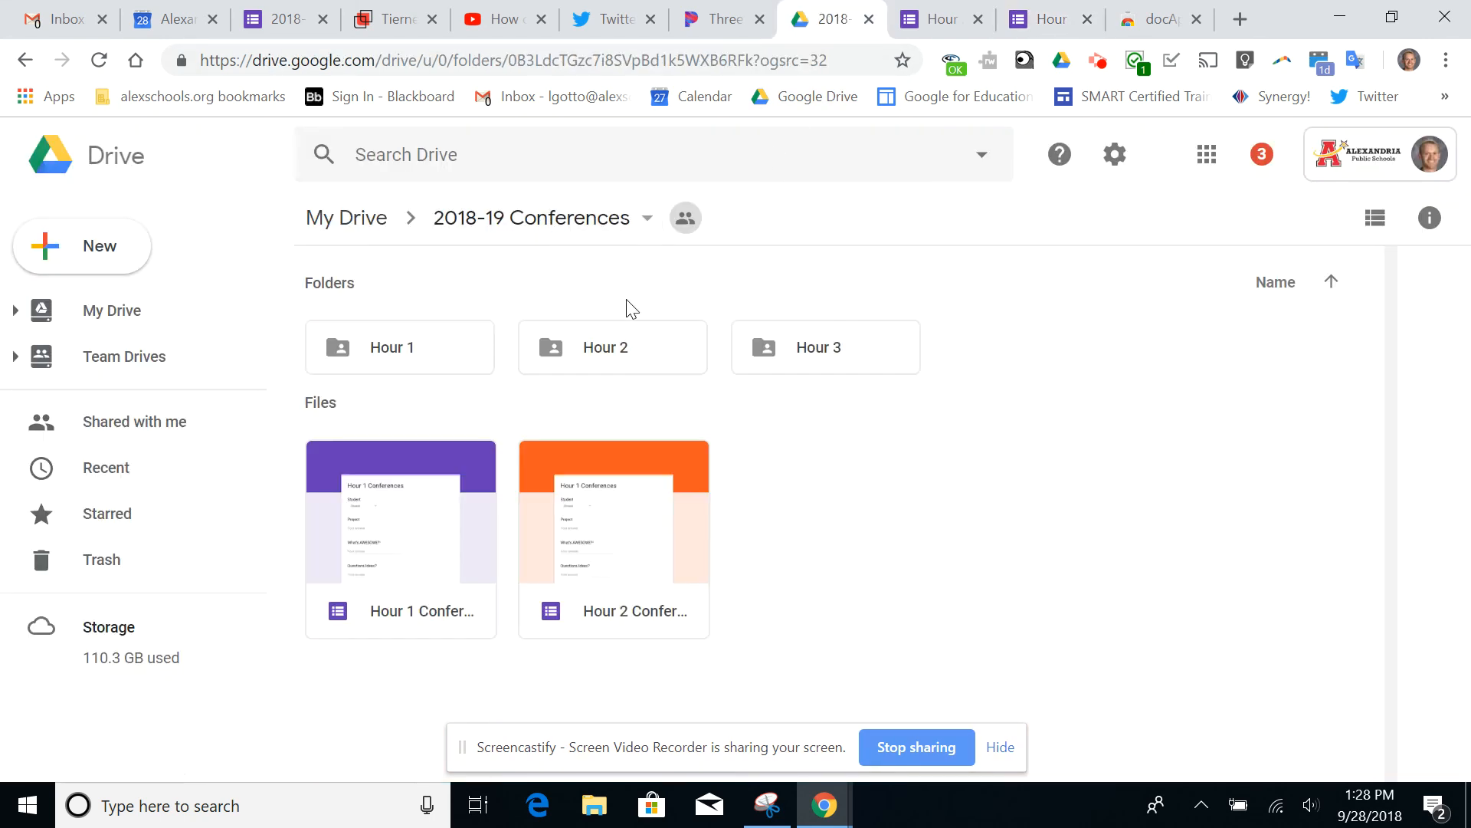
double_click(606, 351)
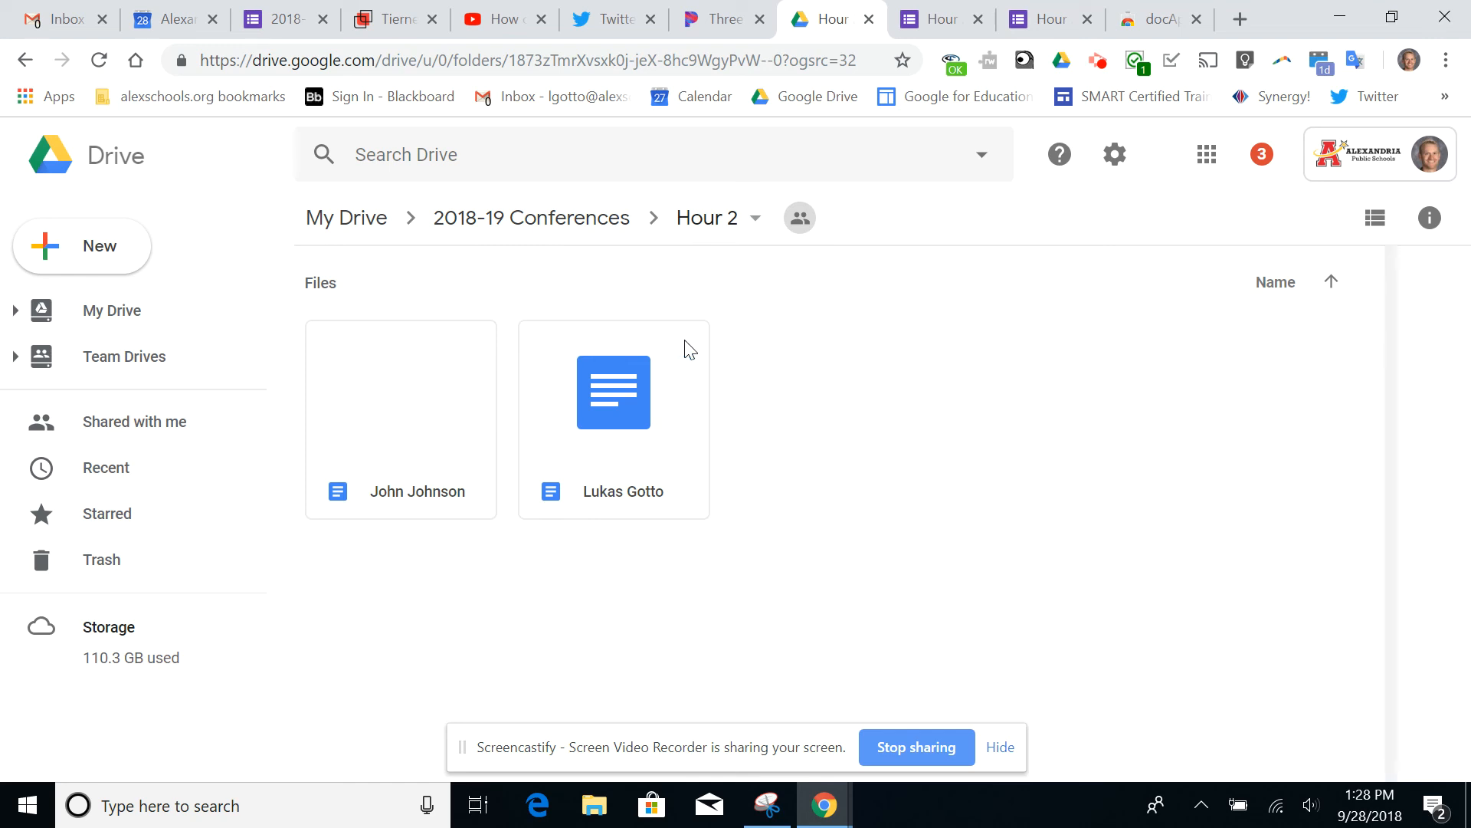
double_click(621, 421)
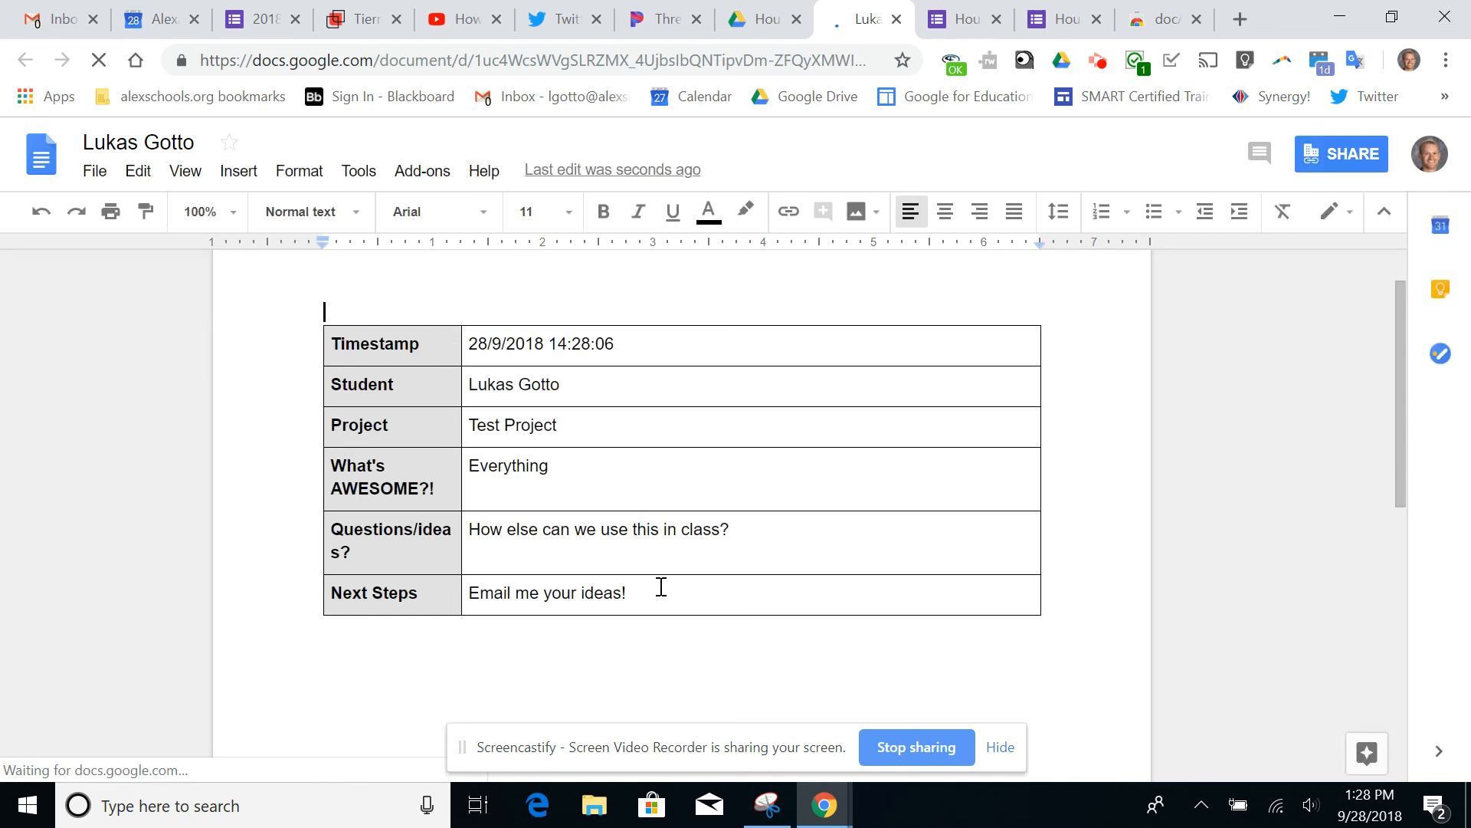
Start another Hour 2 Conferences response and choose the same second student in the Student question
left_click(1063, 19)
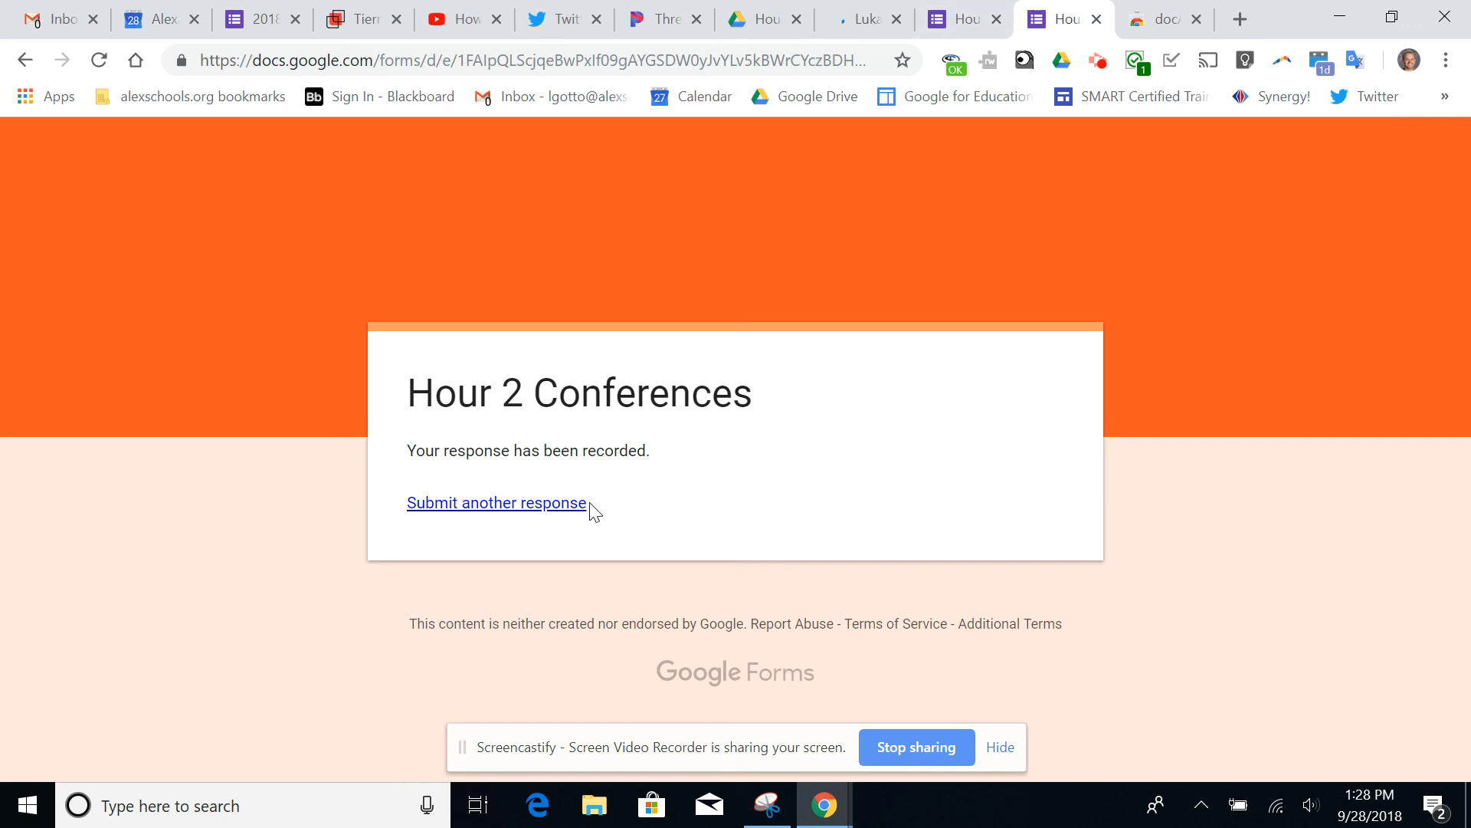
left_click(550, 513)
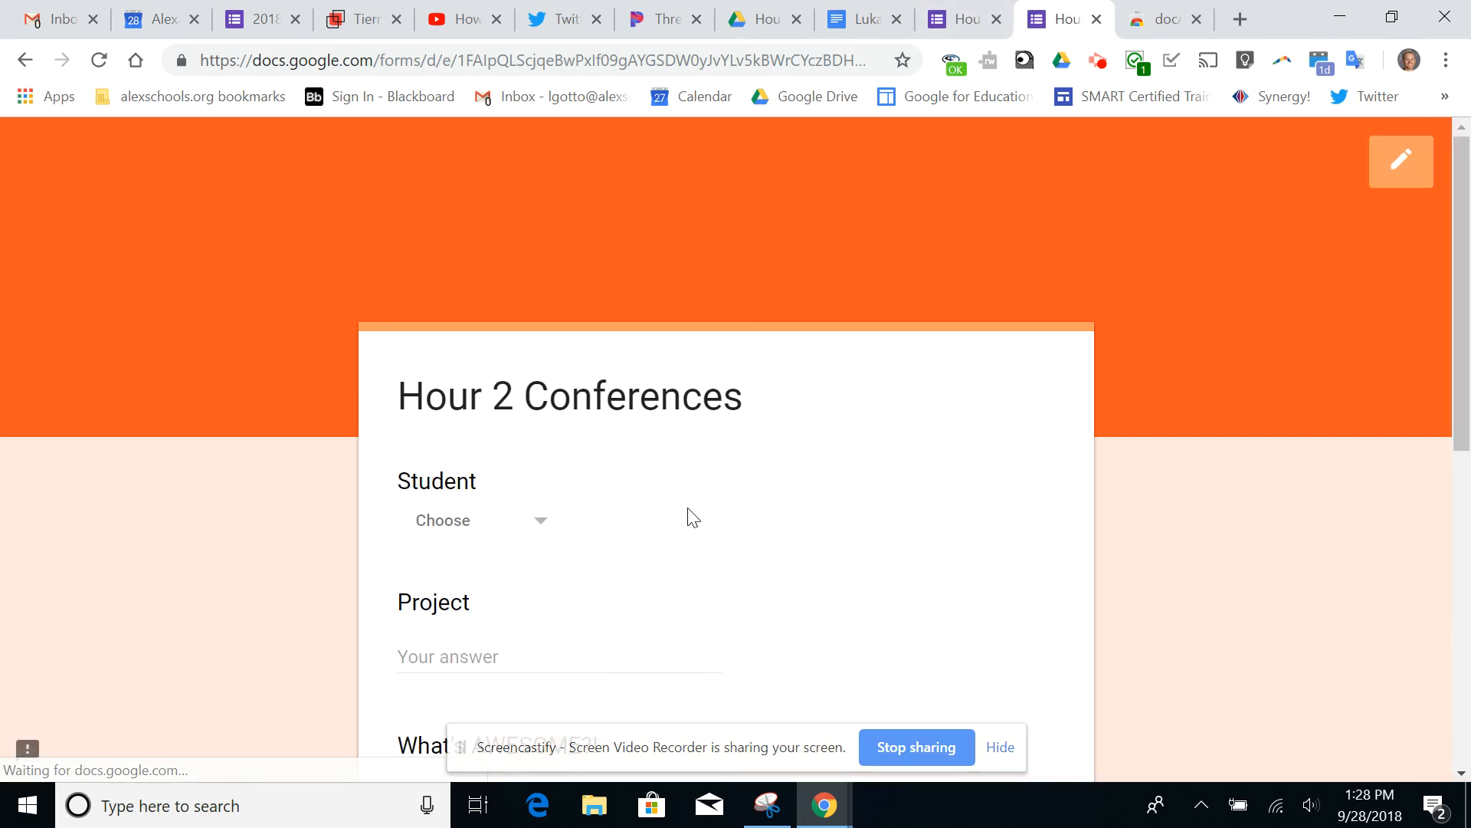
scroll(688, 516, "down", 2)
left_click(501, 370)
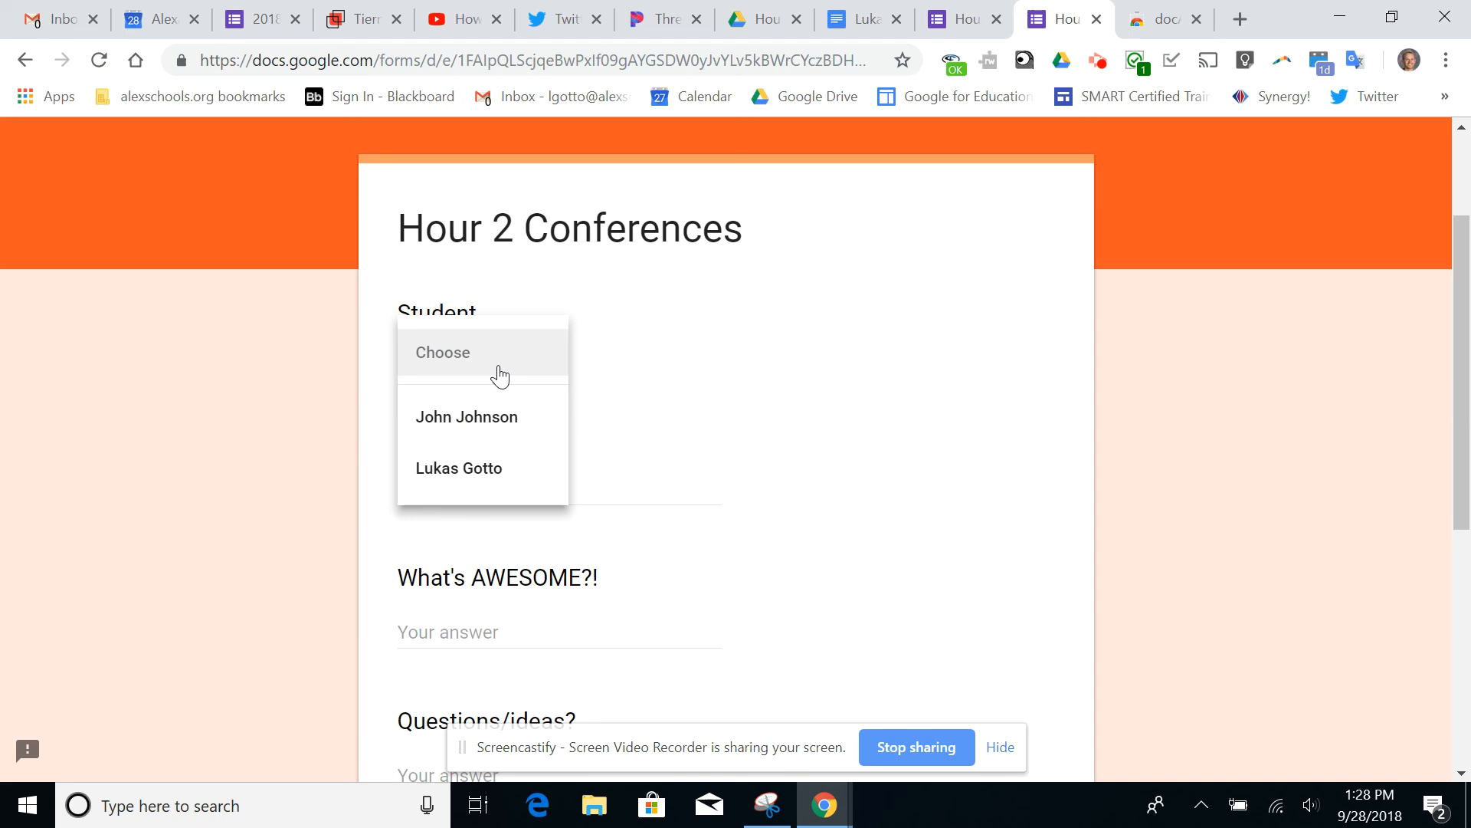
left_click(515, 479)
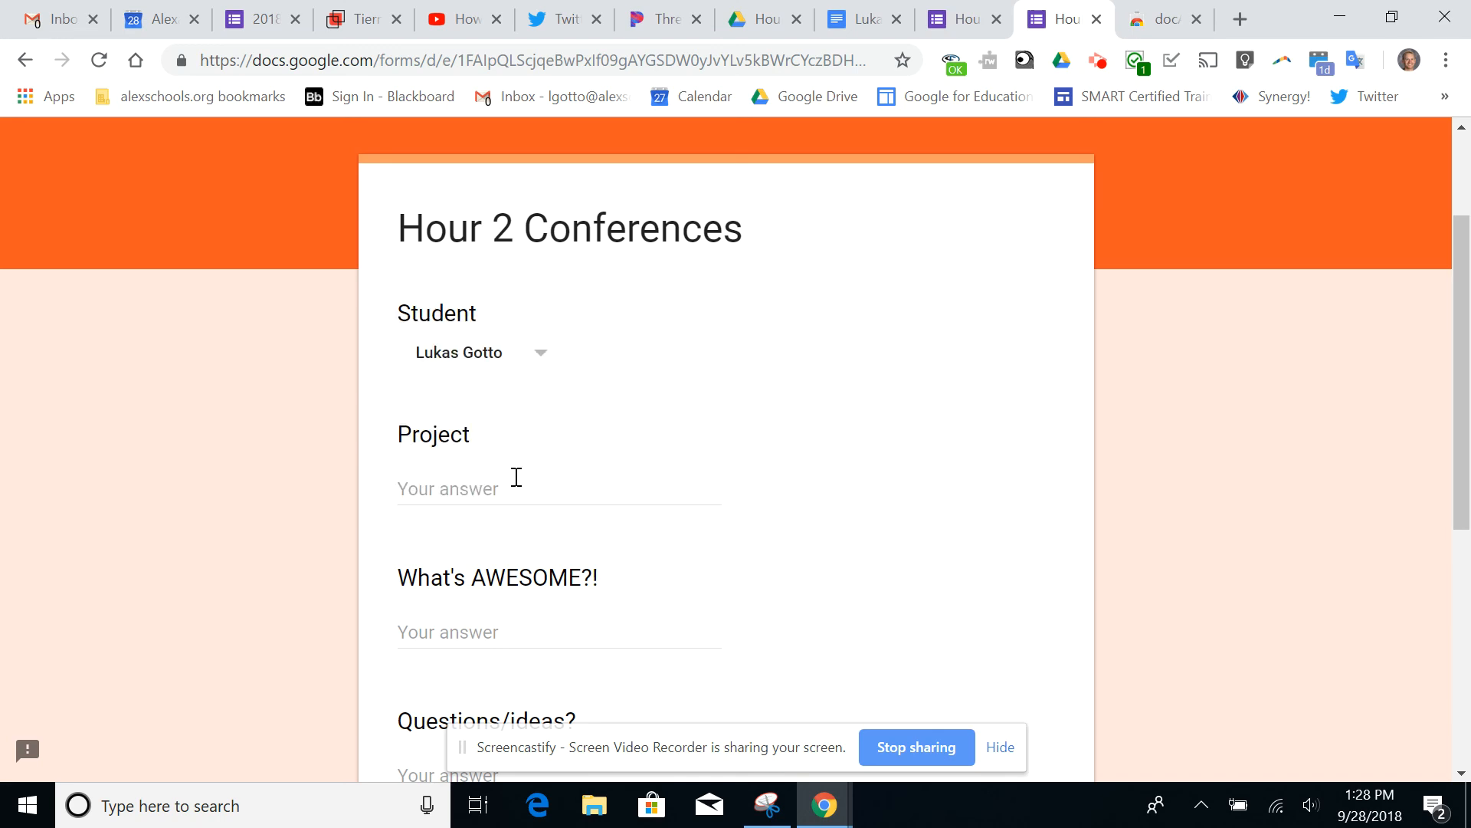
Return to the student's document to review the appended response table
left_click(862, 23)
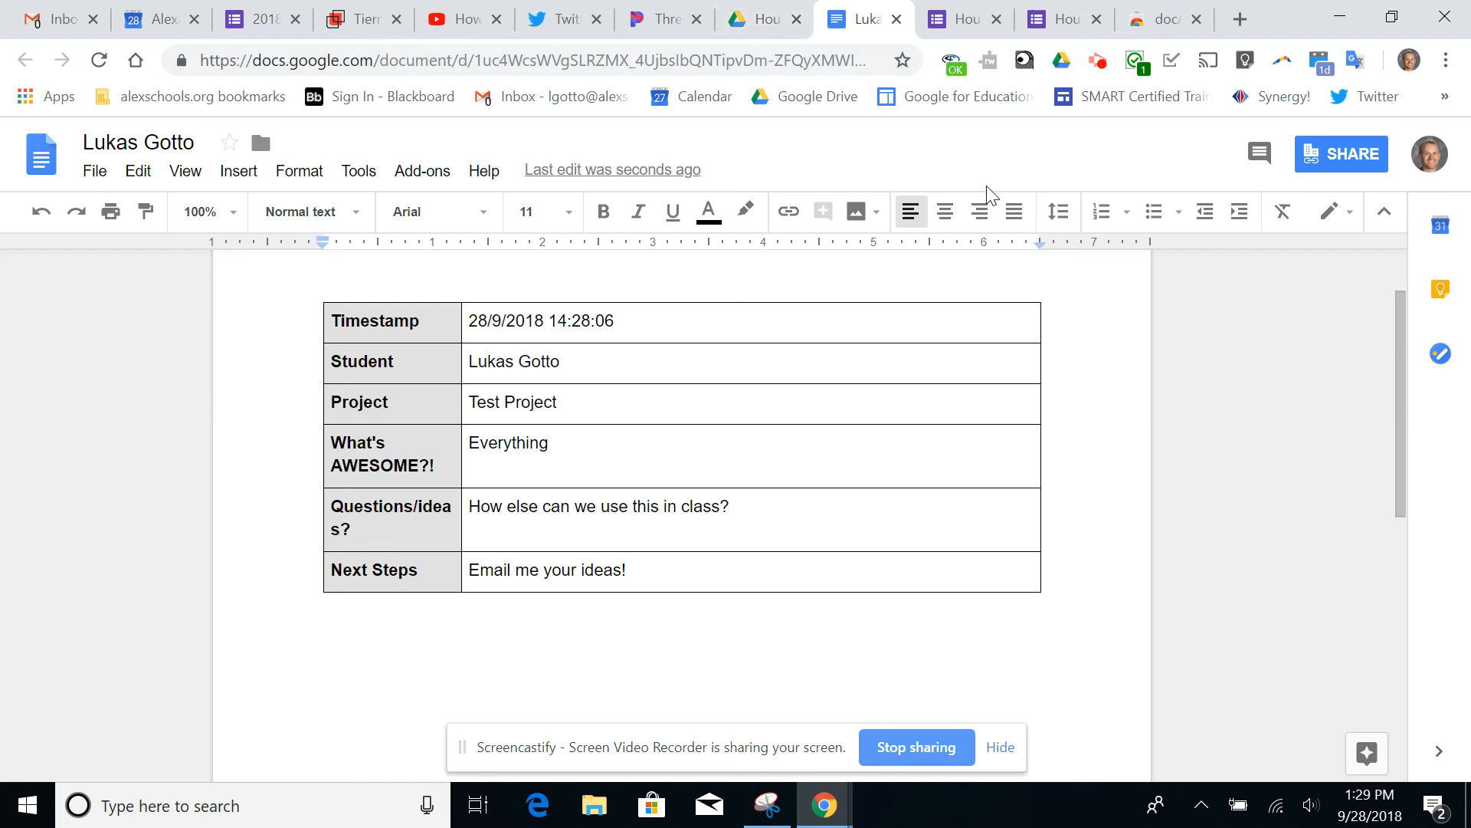
left_click(1098, 75)
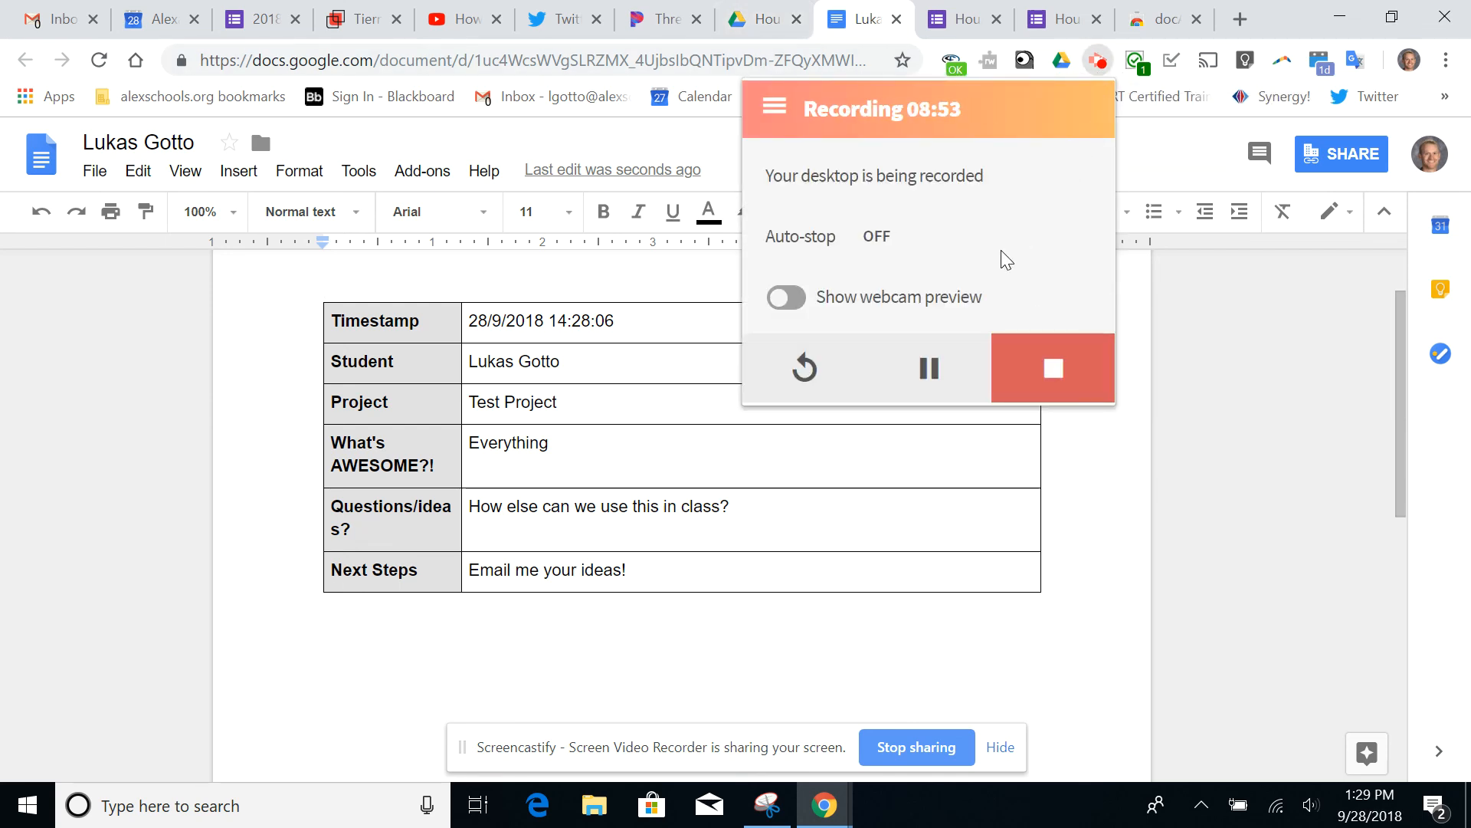